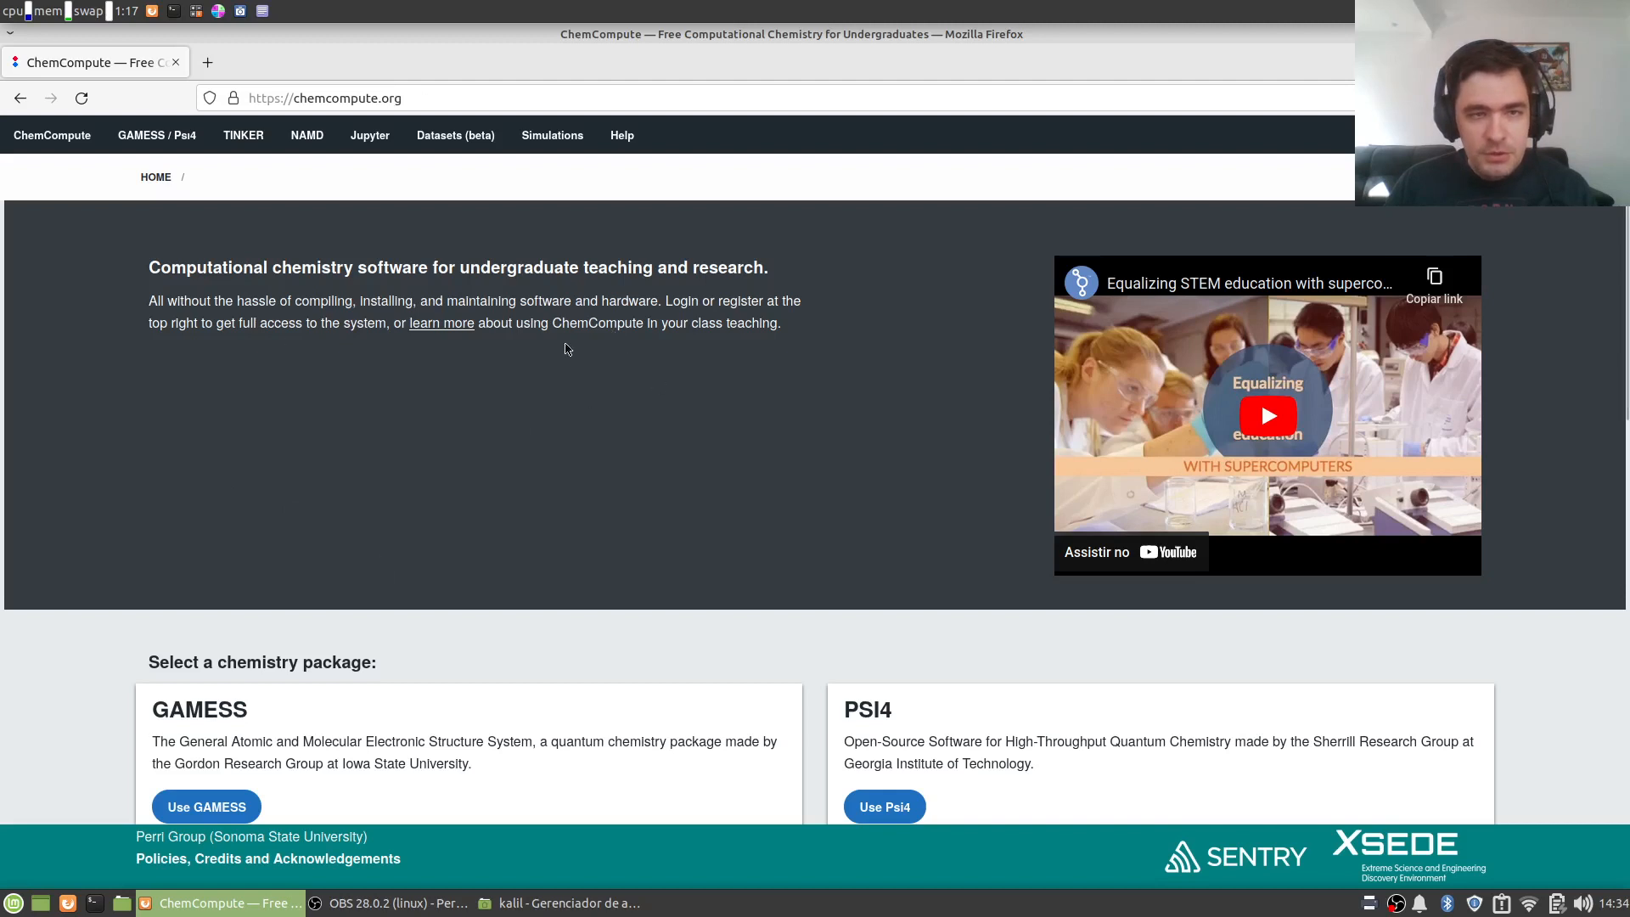
# - Open the guided job submission page for GAMESS
pyautogui.moveTo(144, 137)
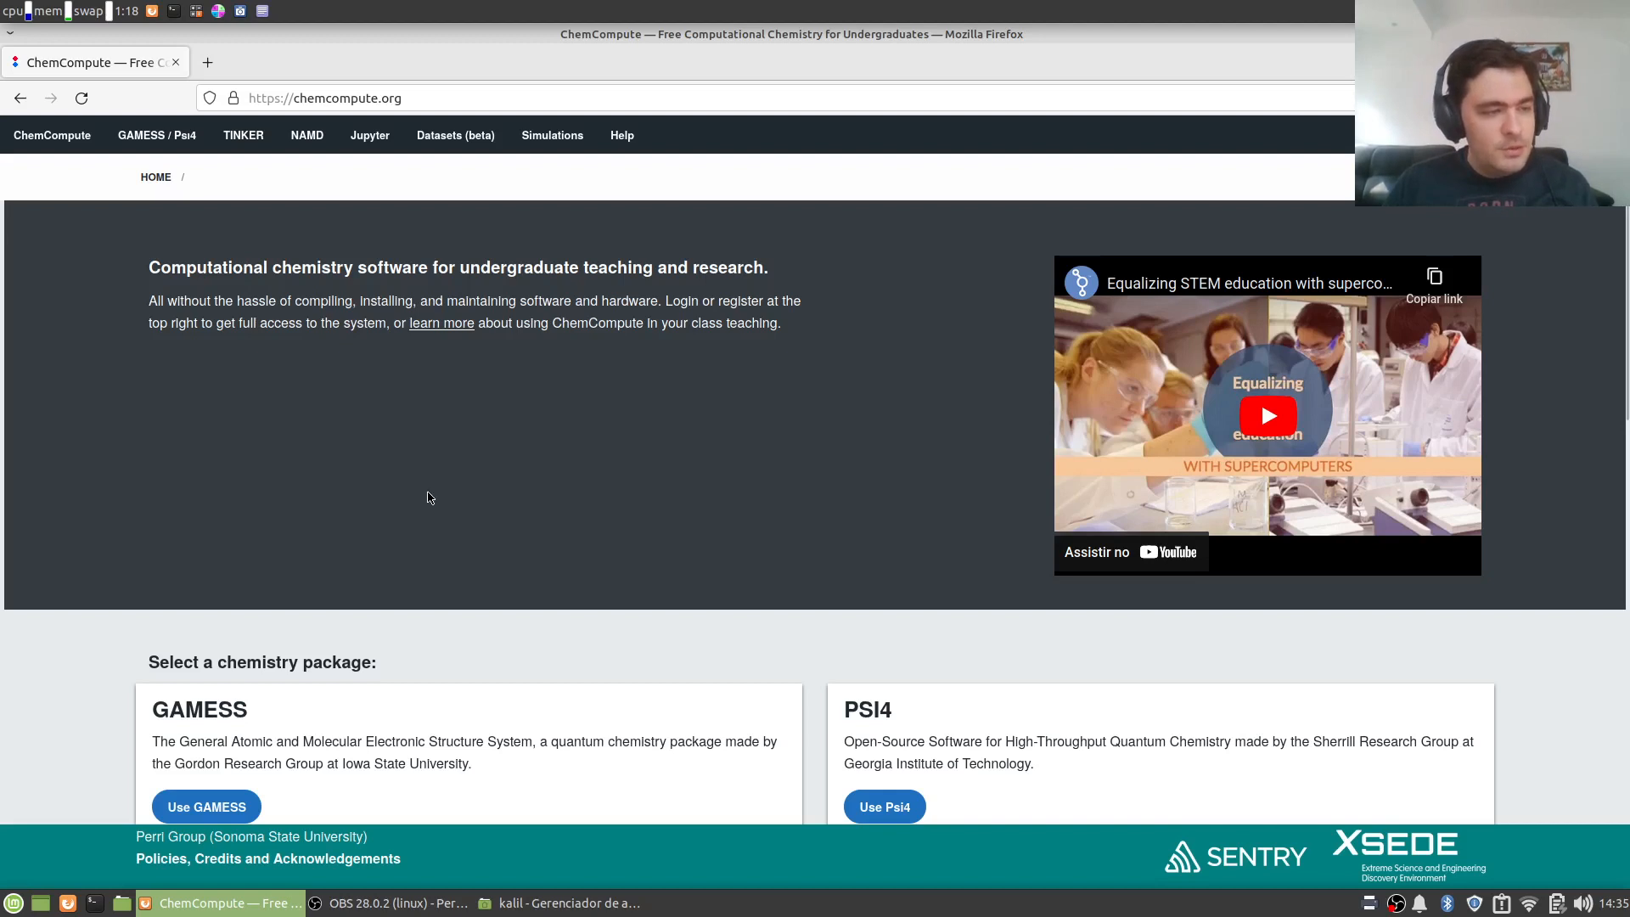
pyautogui.click(175, 138)
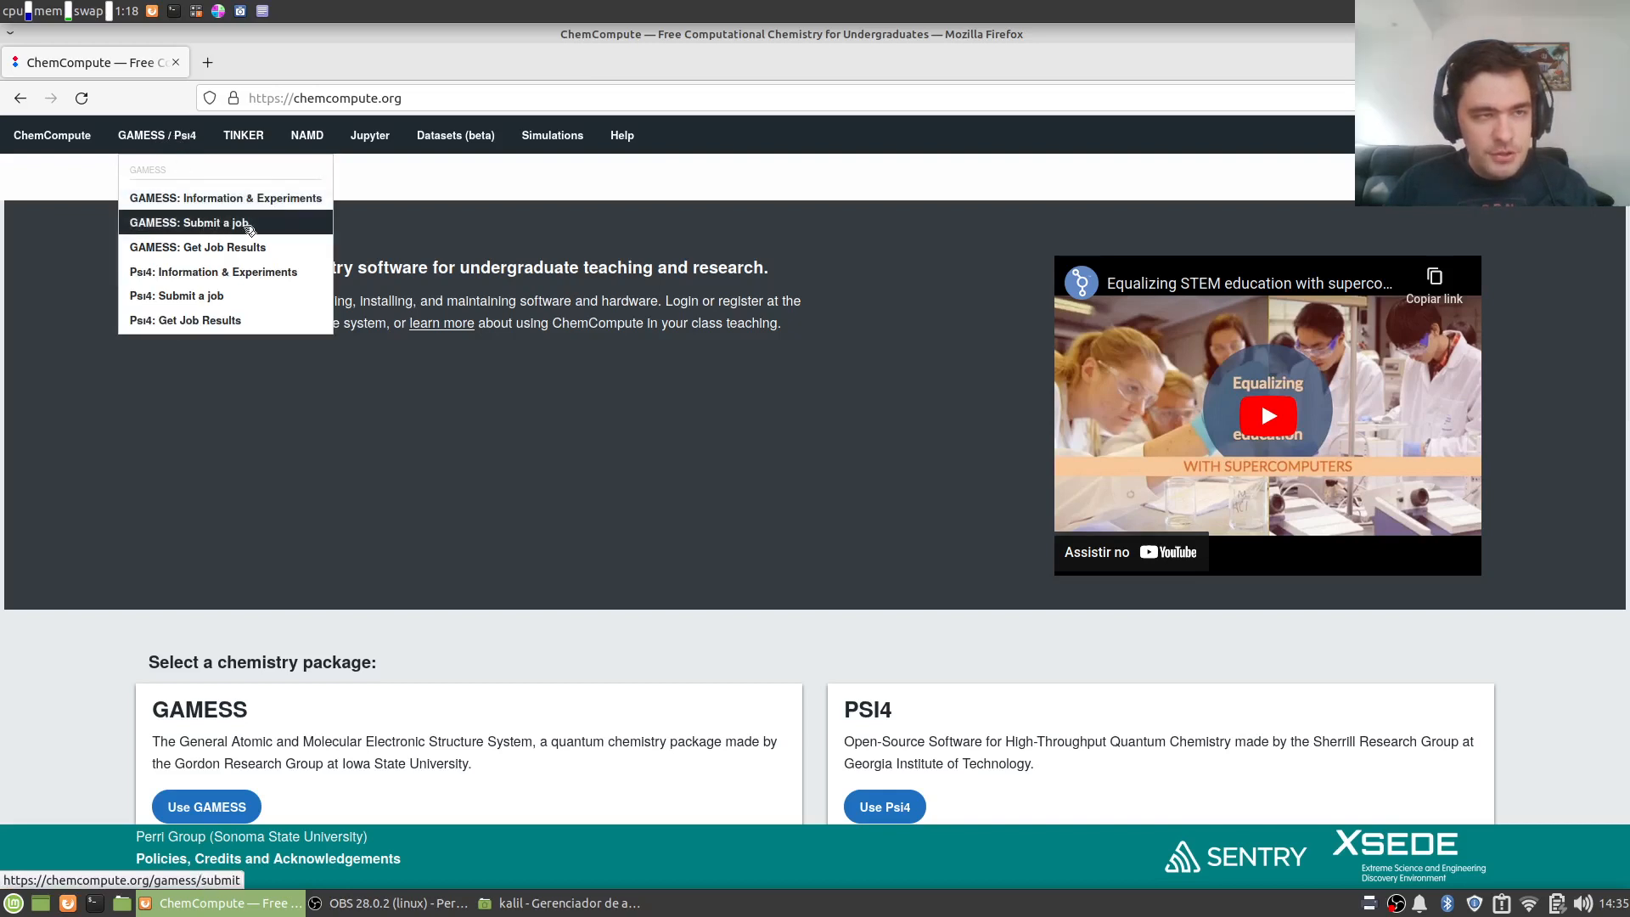
pyautogui.click(248, 223)
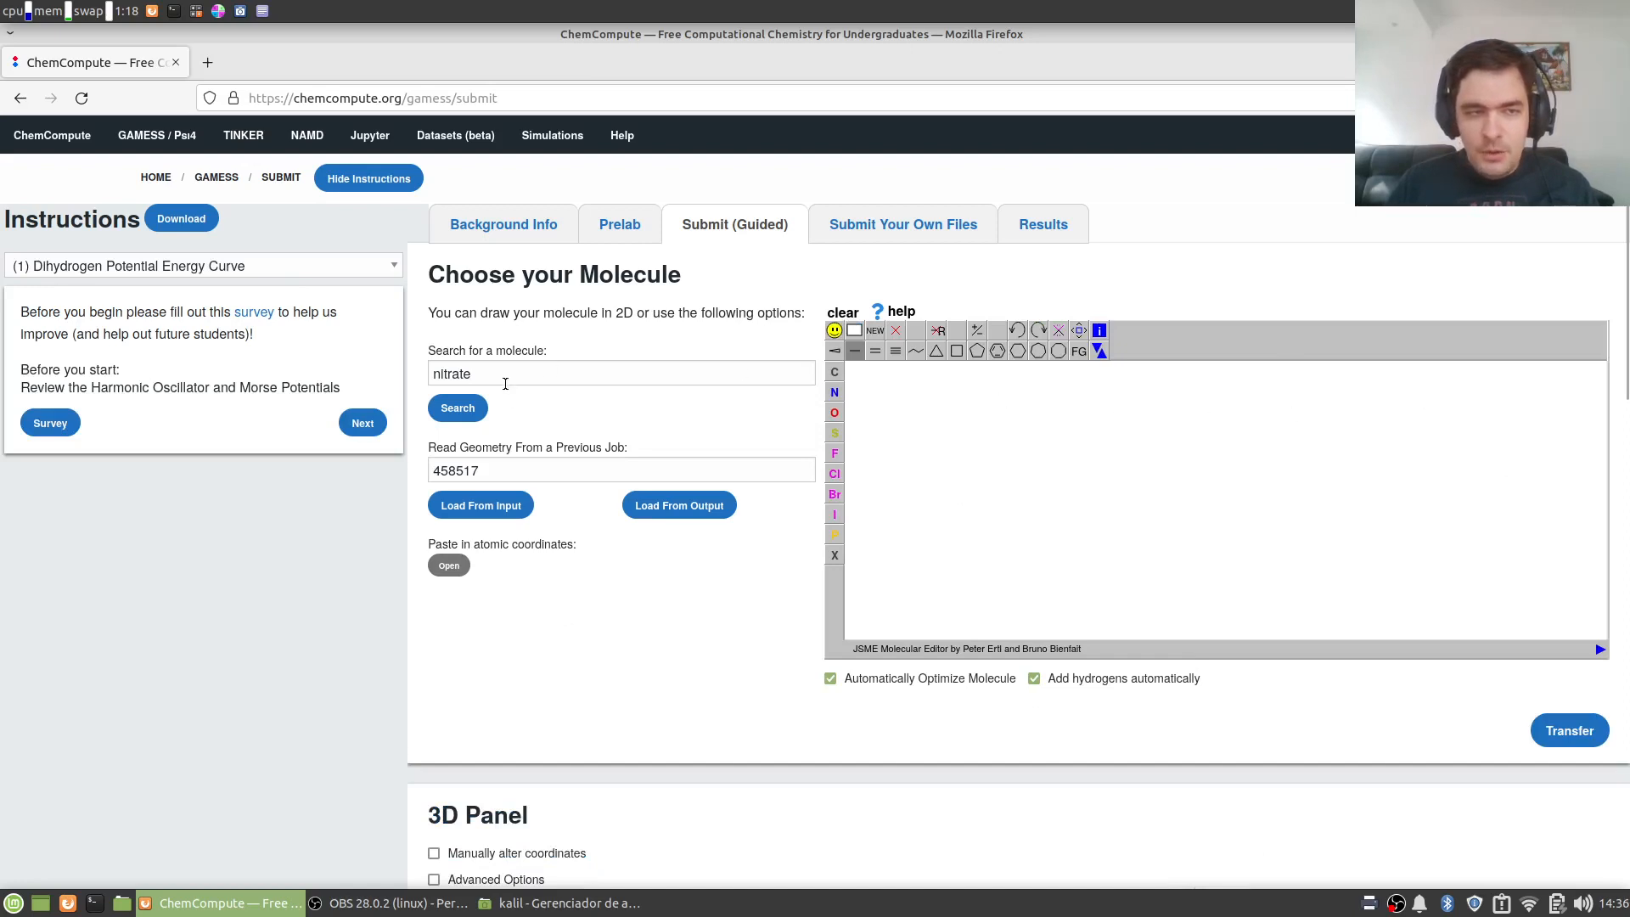
# - Search for the molecule benzene and load its structure
pyautogui.moveTo(504, 373); pyautogui.dragTo(405, 379)
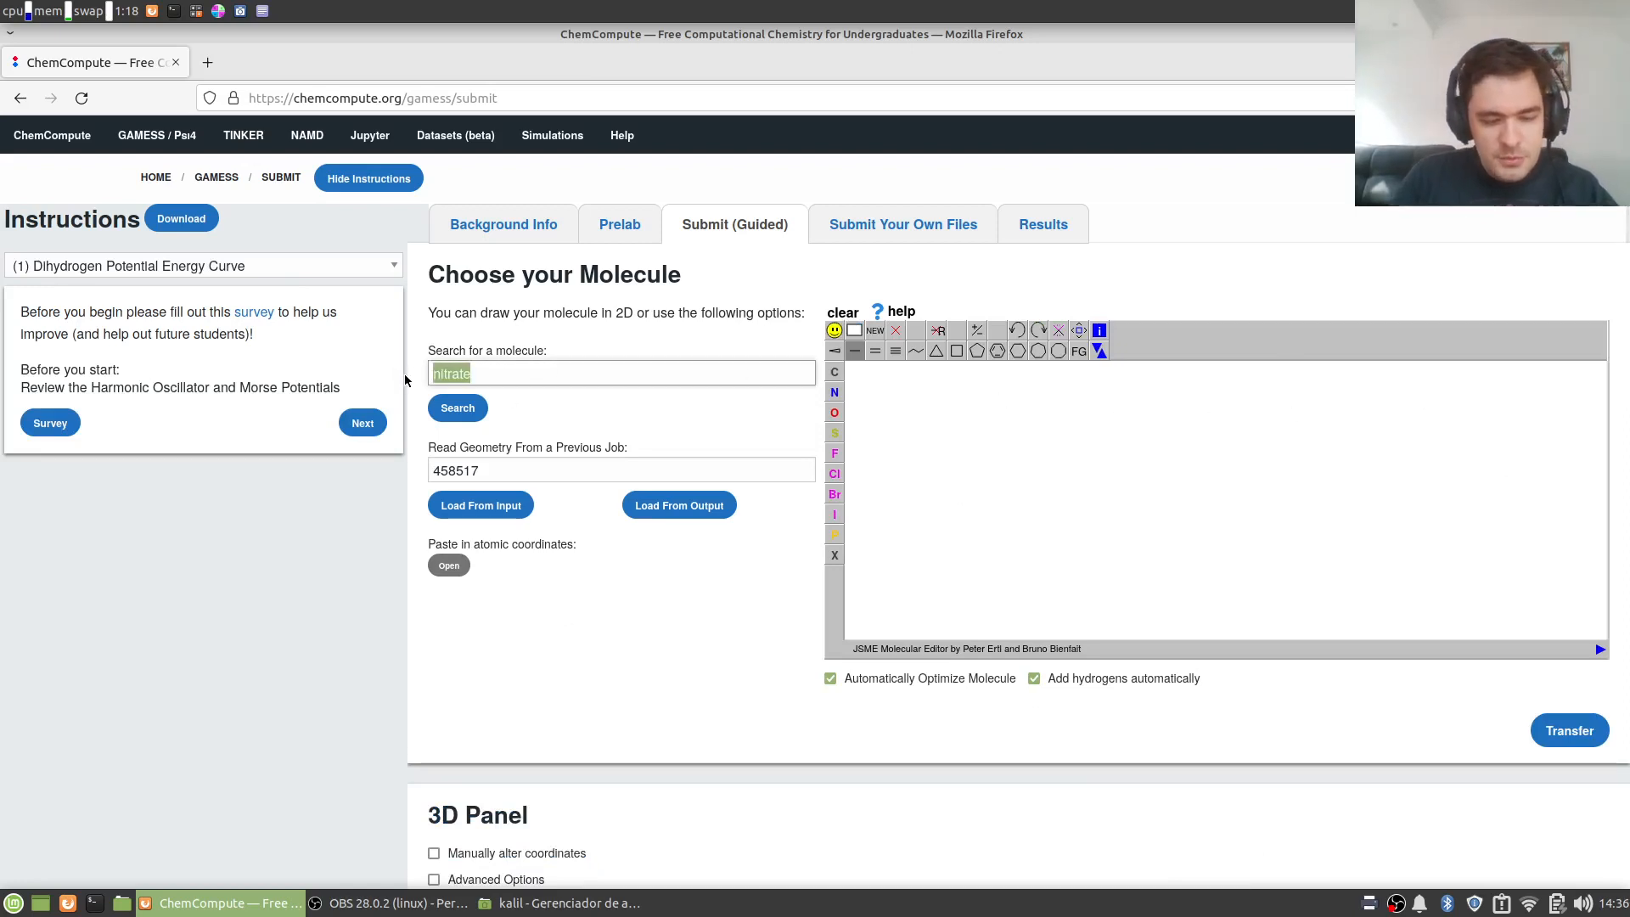
pyautogui.write('benzene')
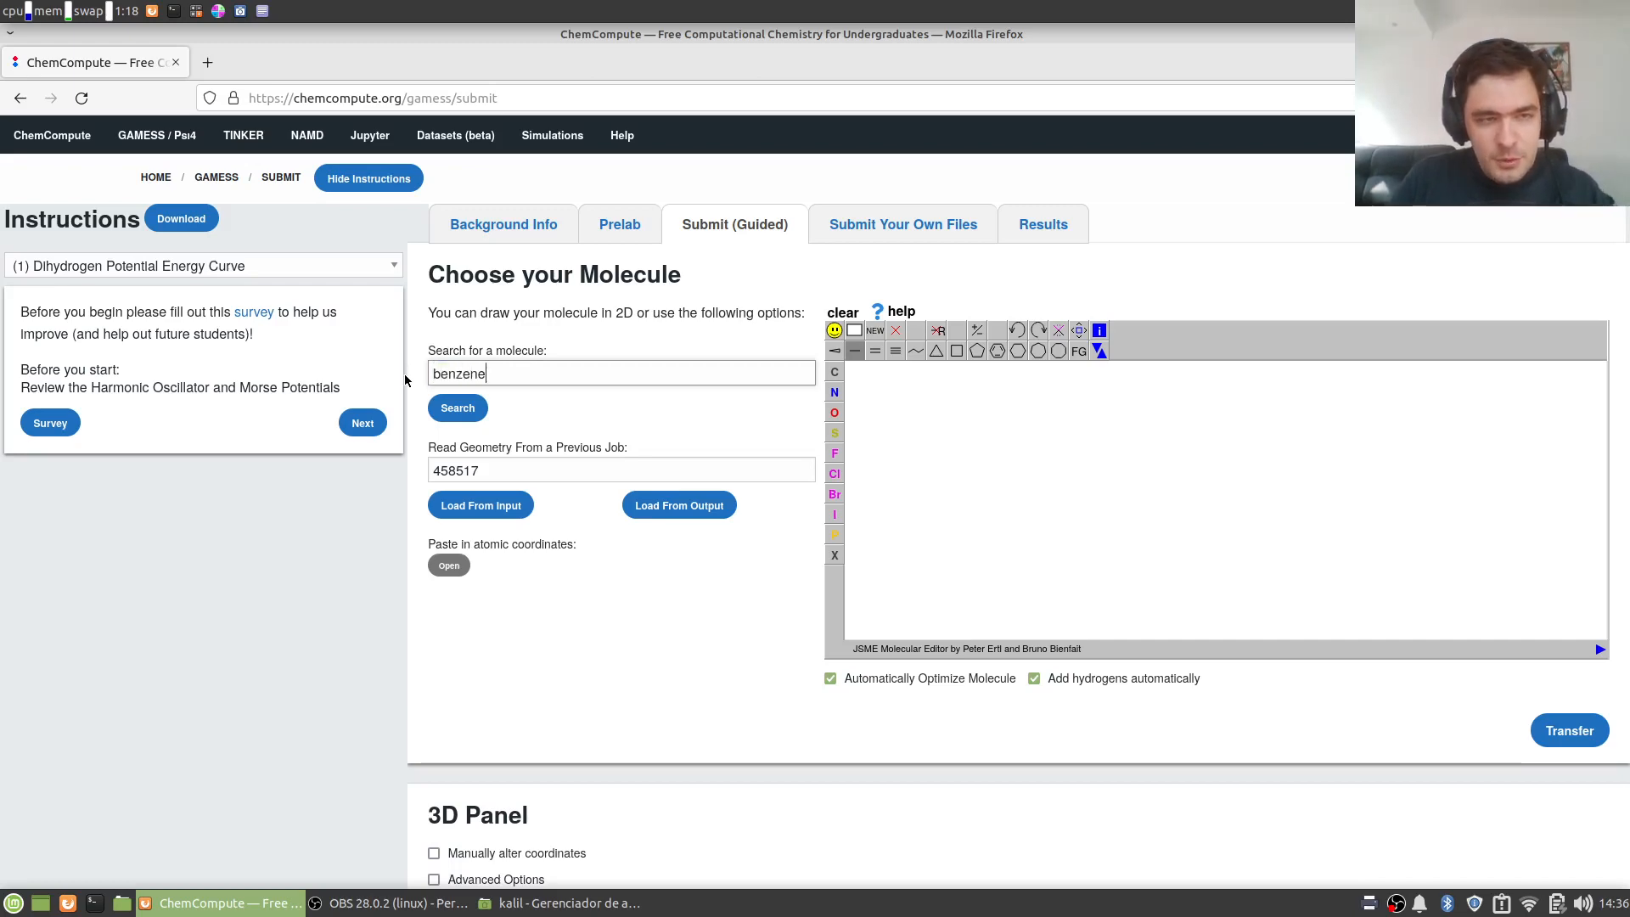
pyautogui.click(459, 408)
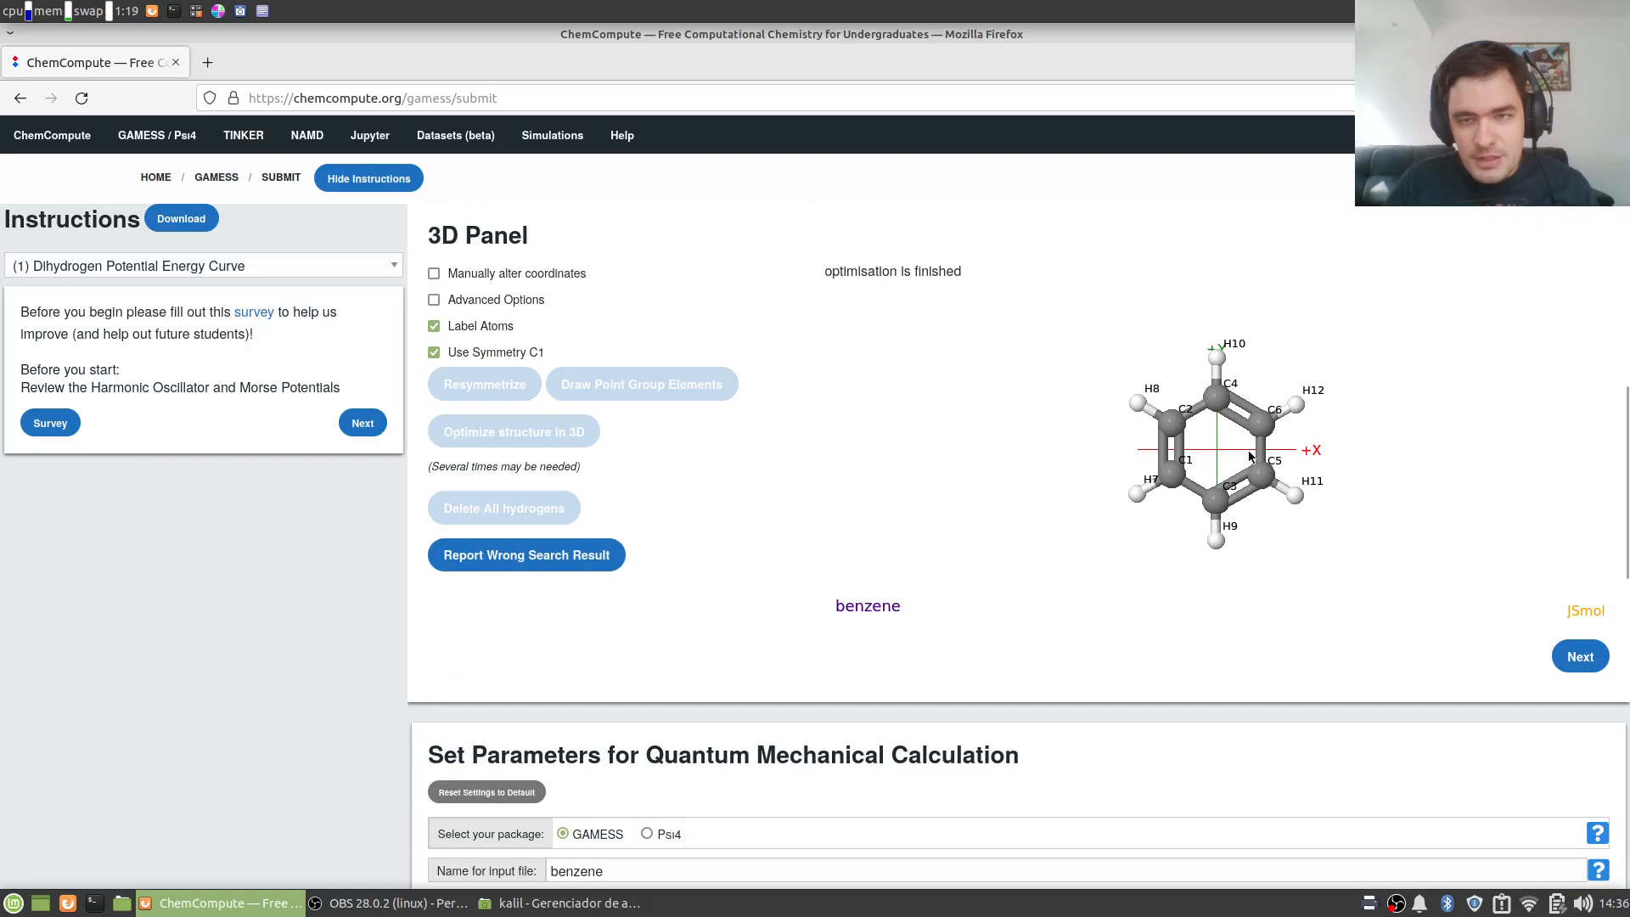
# - Attach a hydroxyl group to the benzene ring in the 2D sketch, and clear the drawing
pyautogui.scroll(5, 1443, 297)
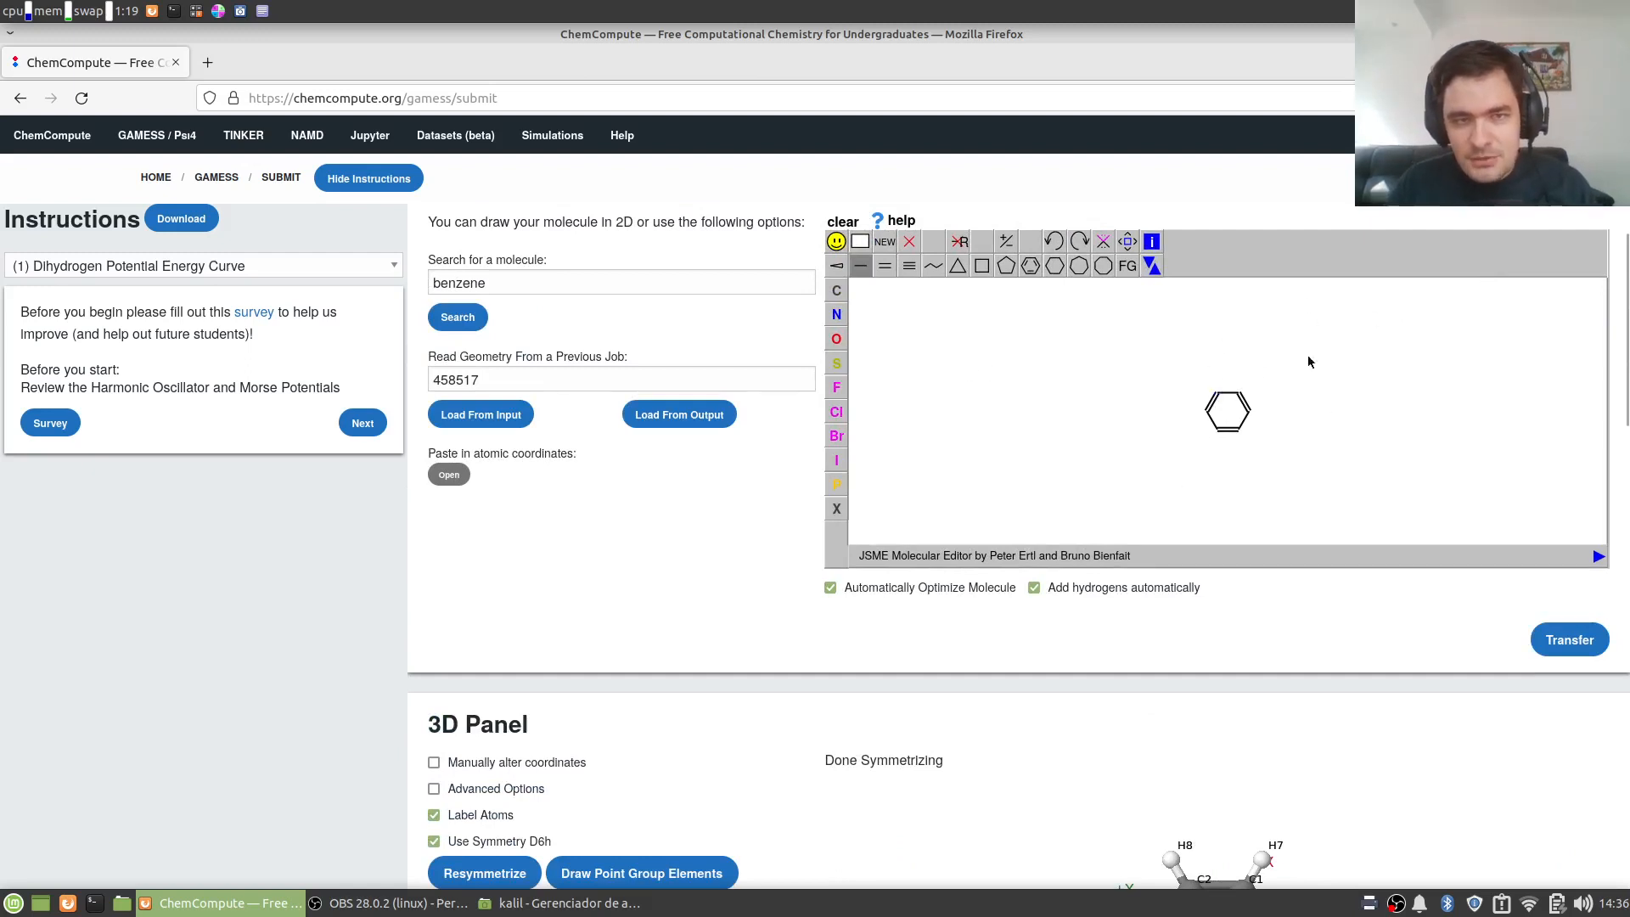
pyautogui.click(860, 268)
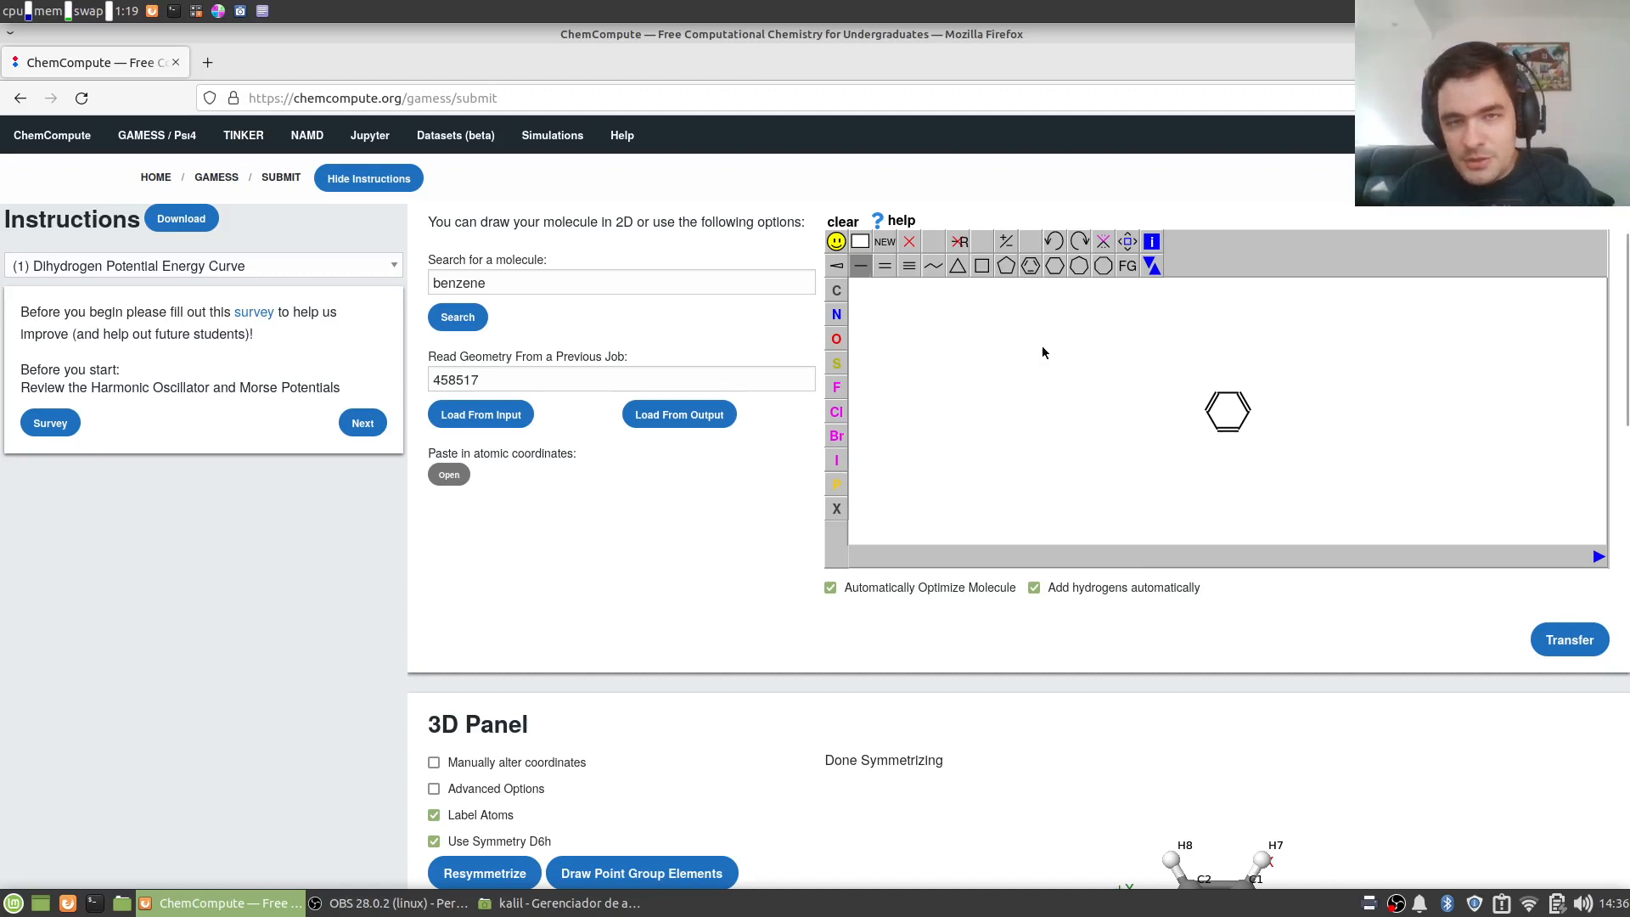
pyautogui.click(1249, 412)
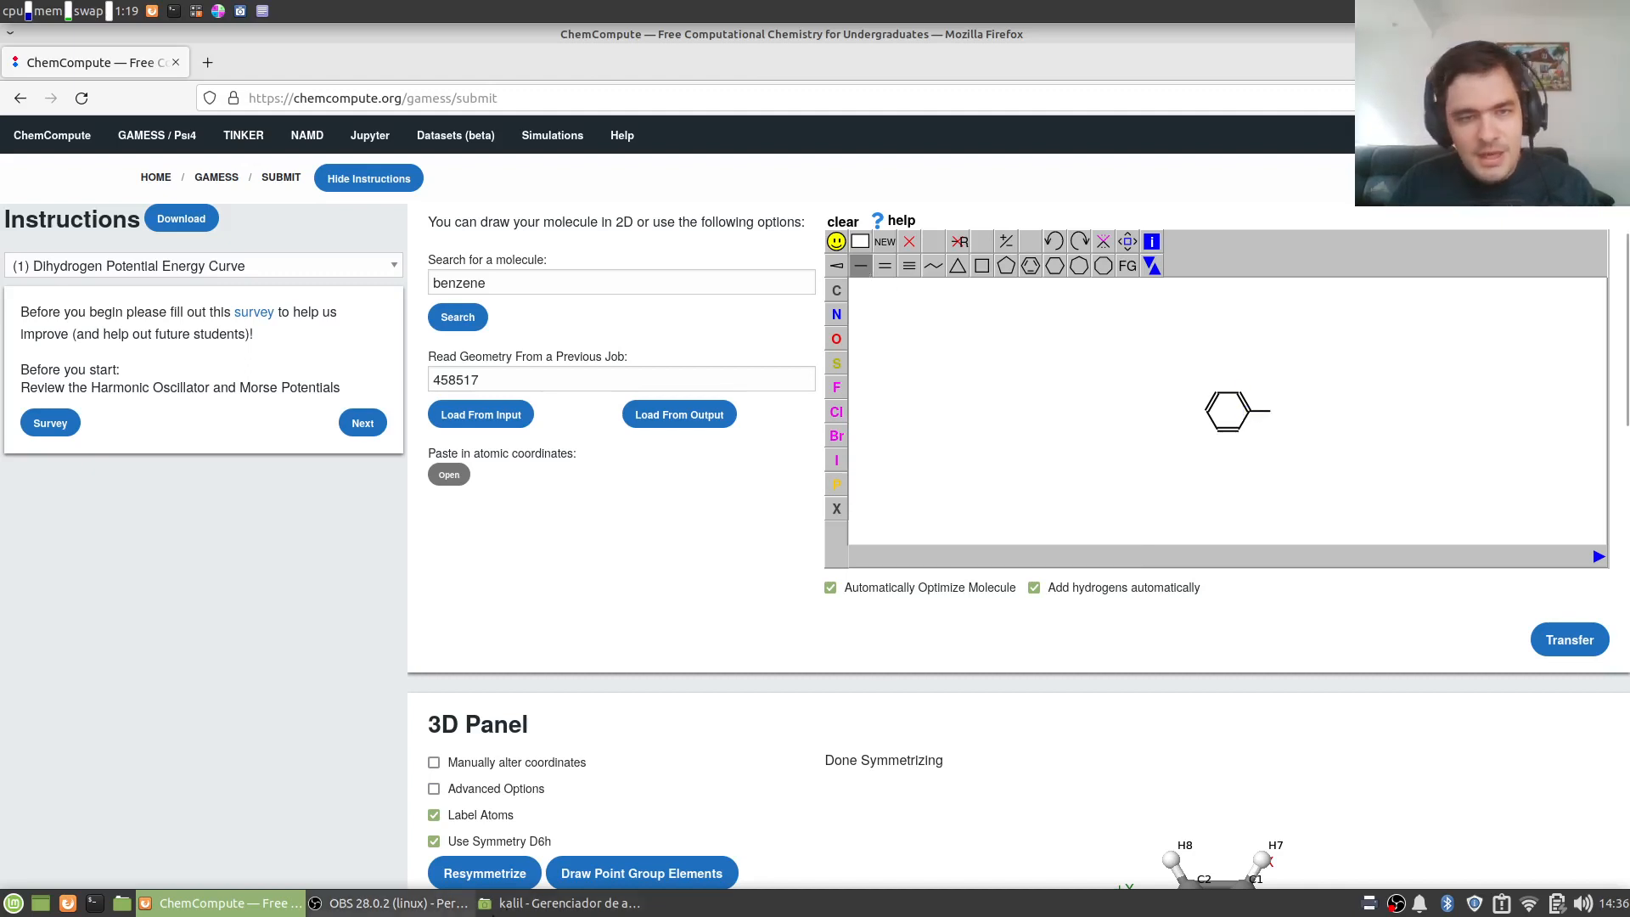
pyautogui.click(836, 339)
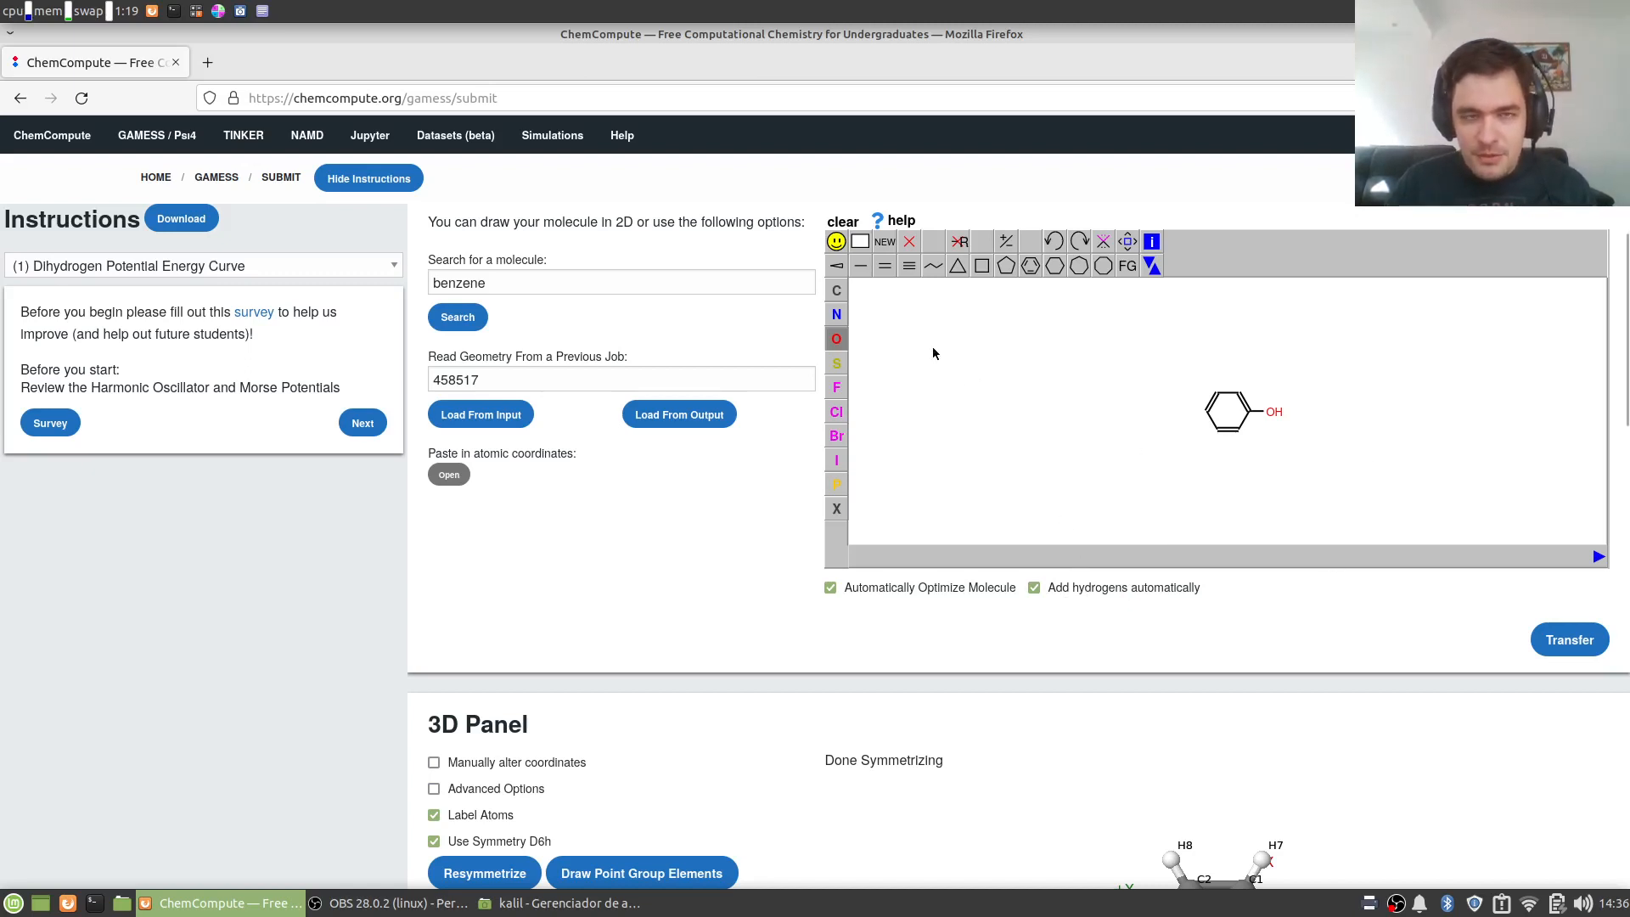
pyautogui.click(862, 242)
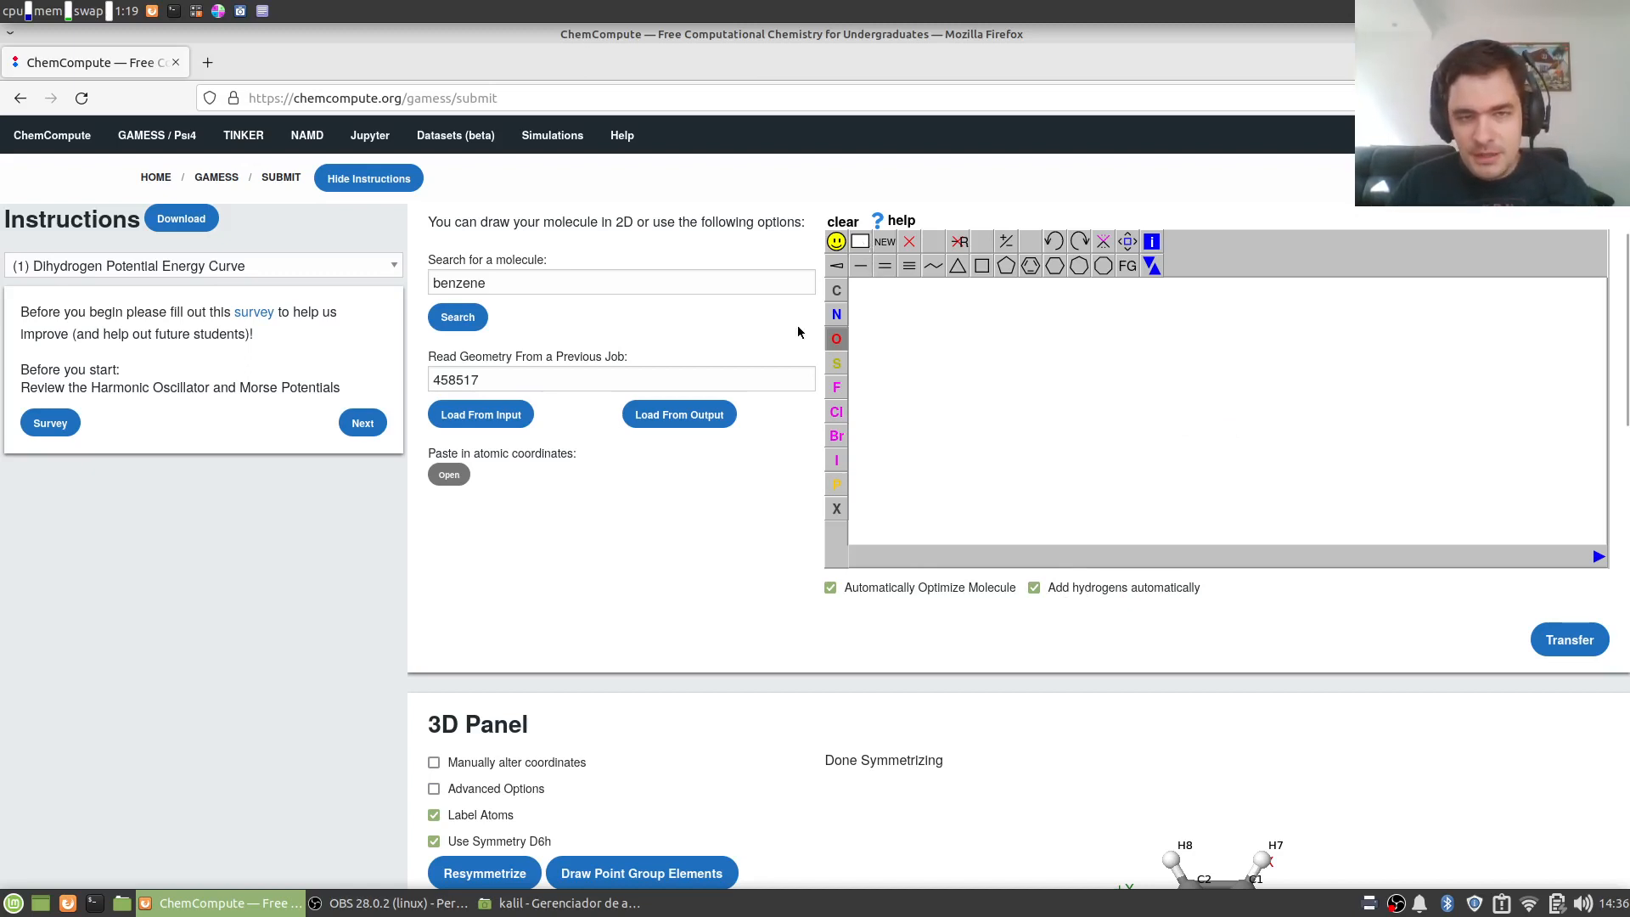
# - Draw formaldehyde in the 2D editor as a double bond with oxygen at one end, and transfer it to the 3D panel
pyautogui.click(883, 268)
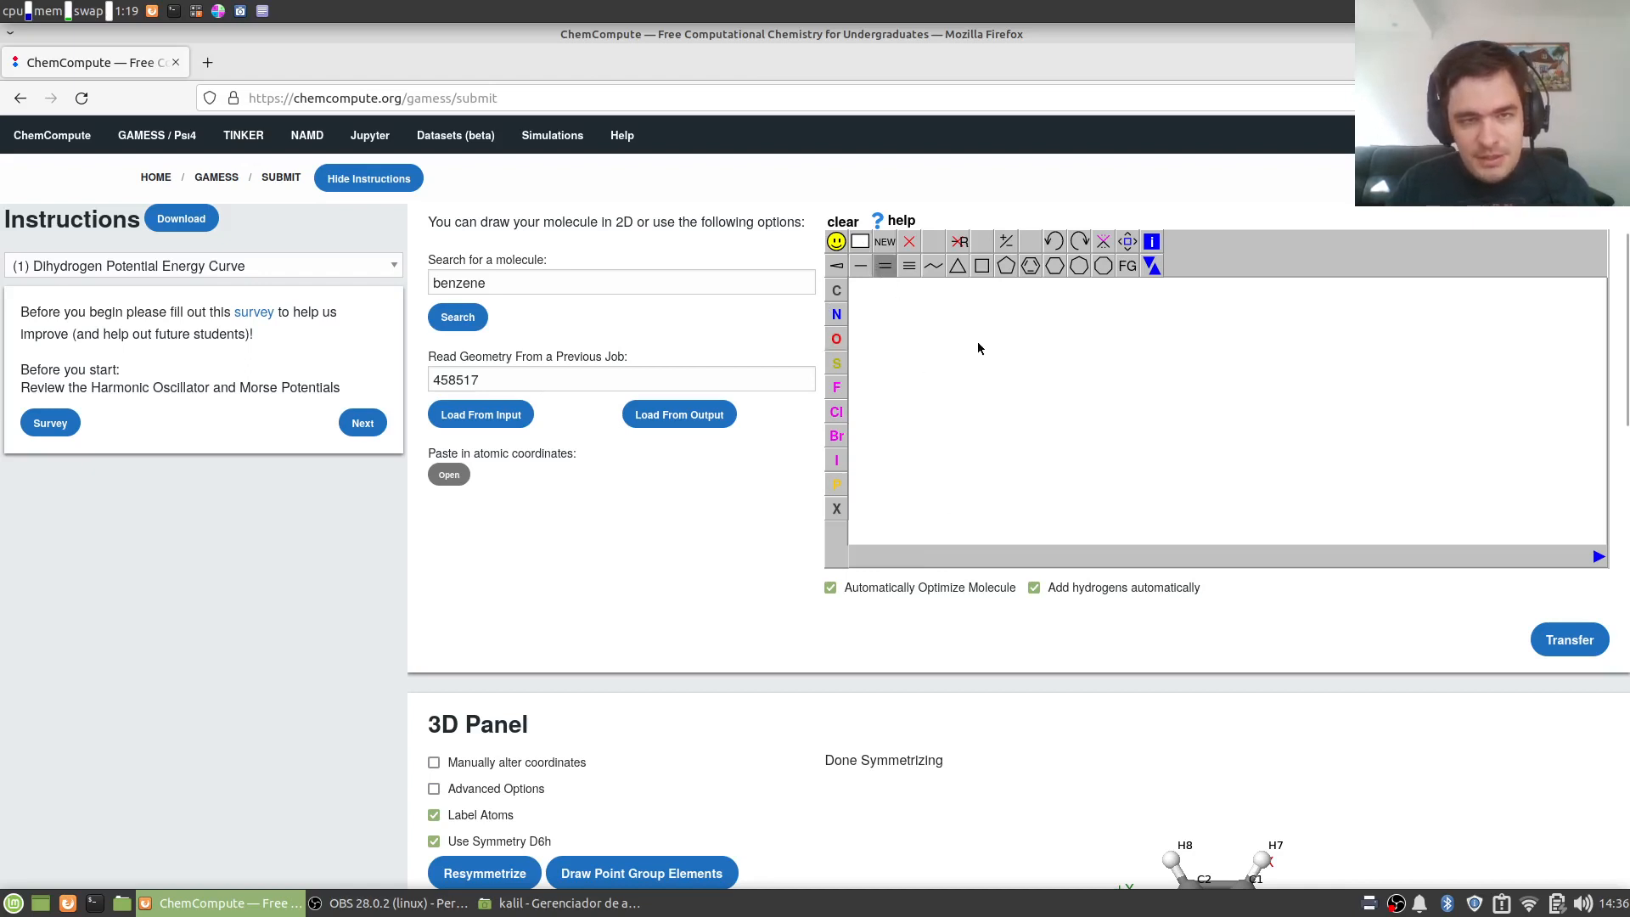
pyautogui.click(1117, 385)
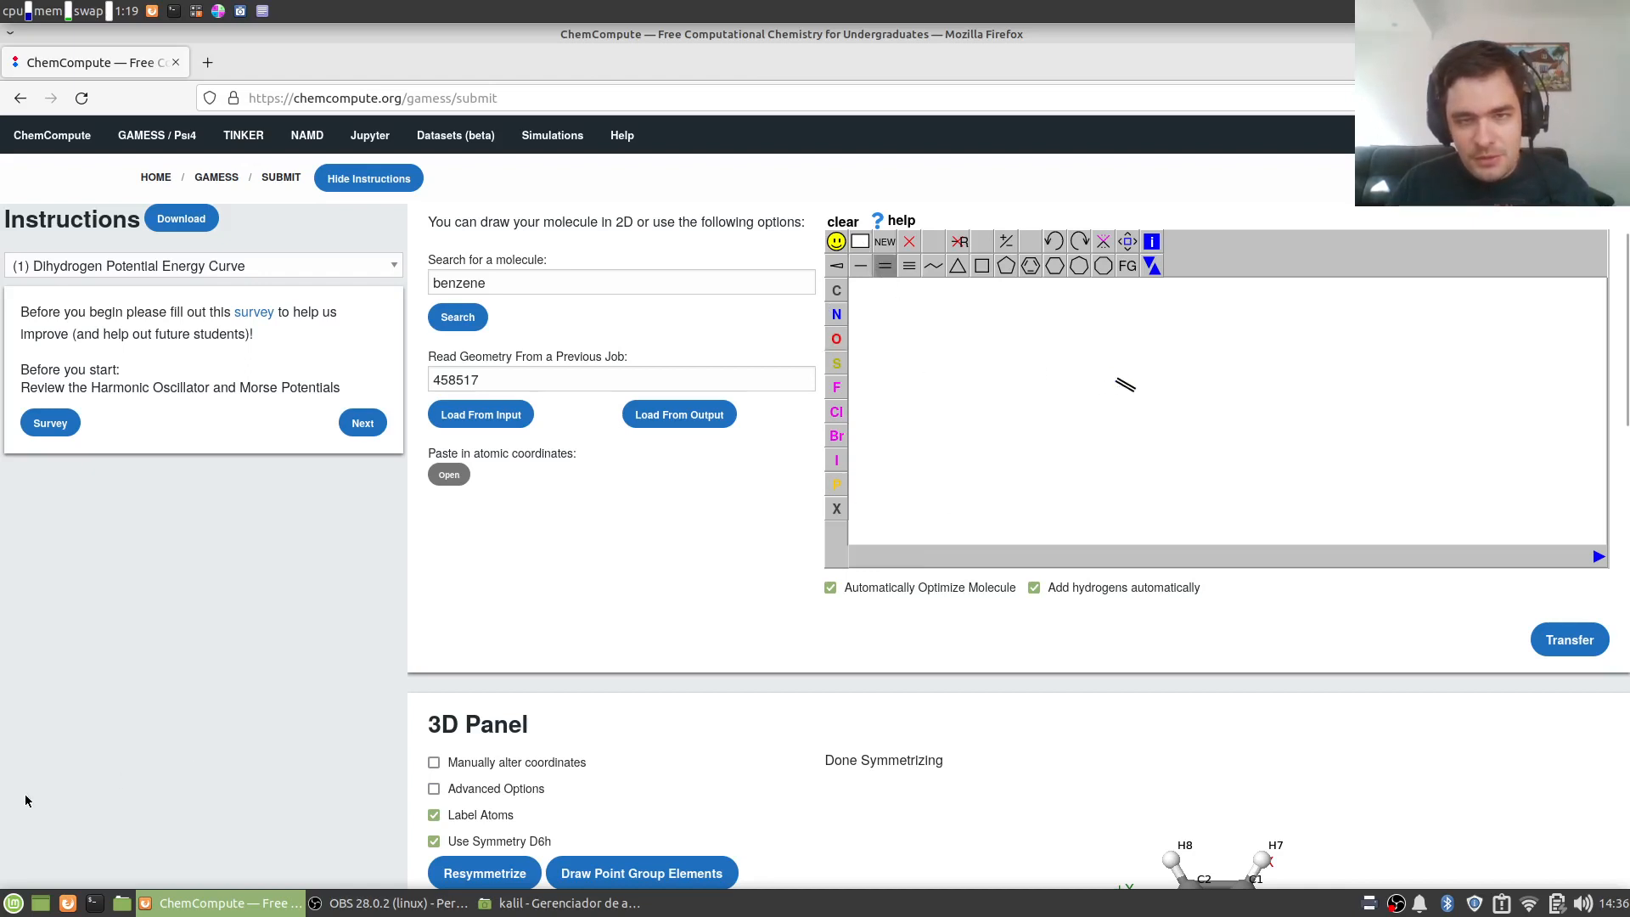
pyautogui.click(838, 340)
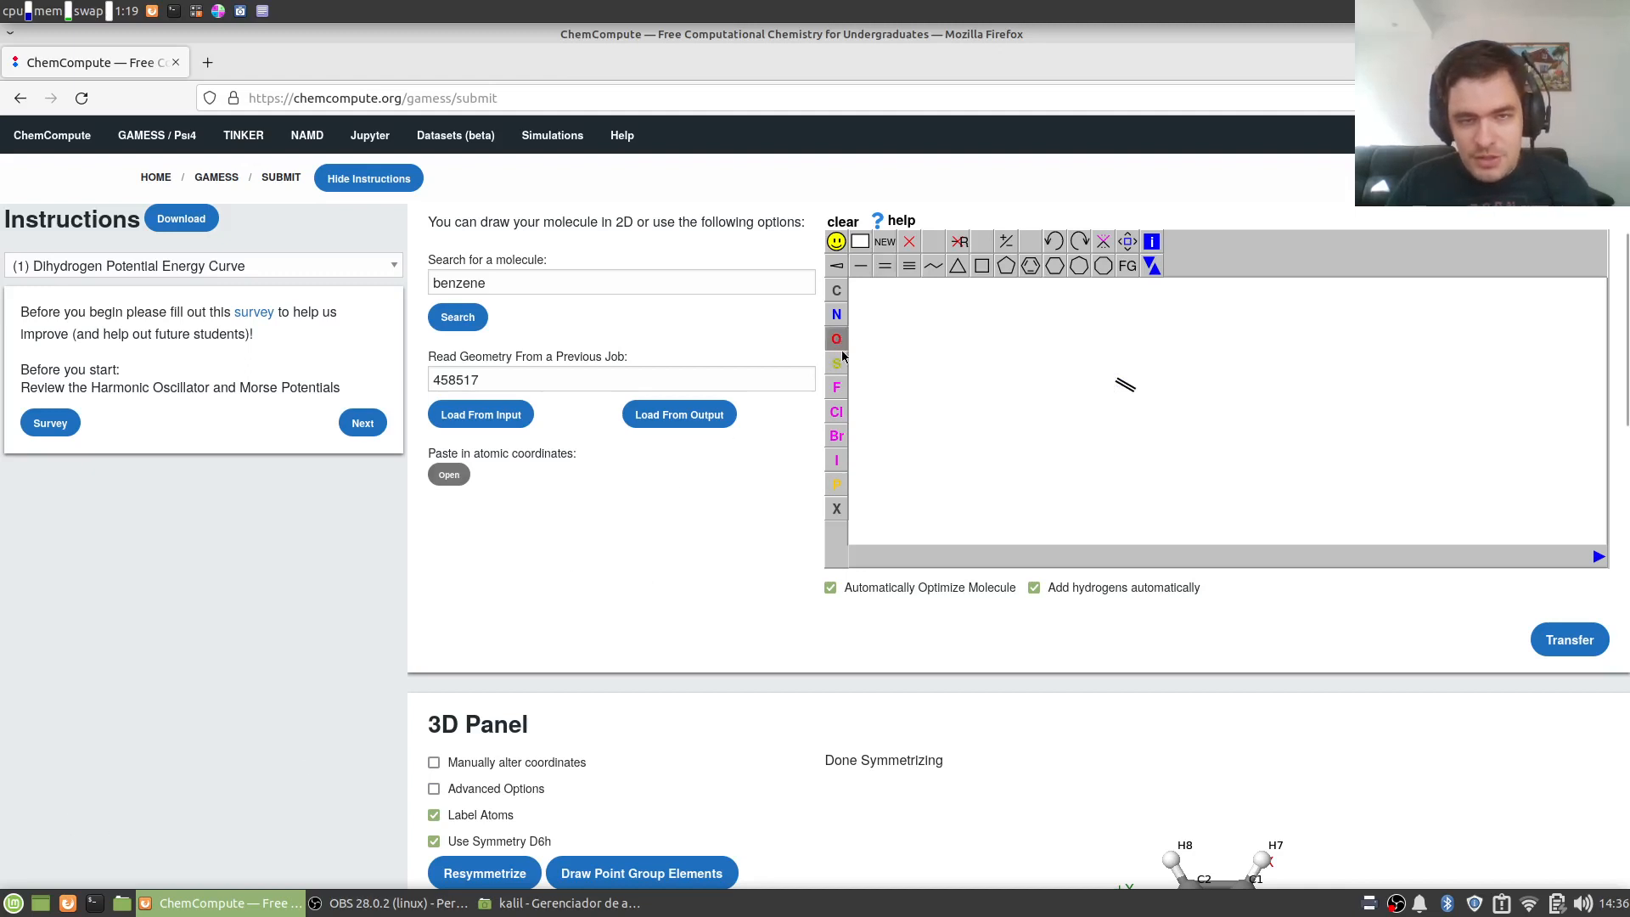
pyautogui.click(1136, 390)
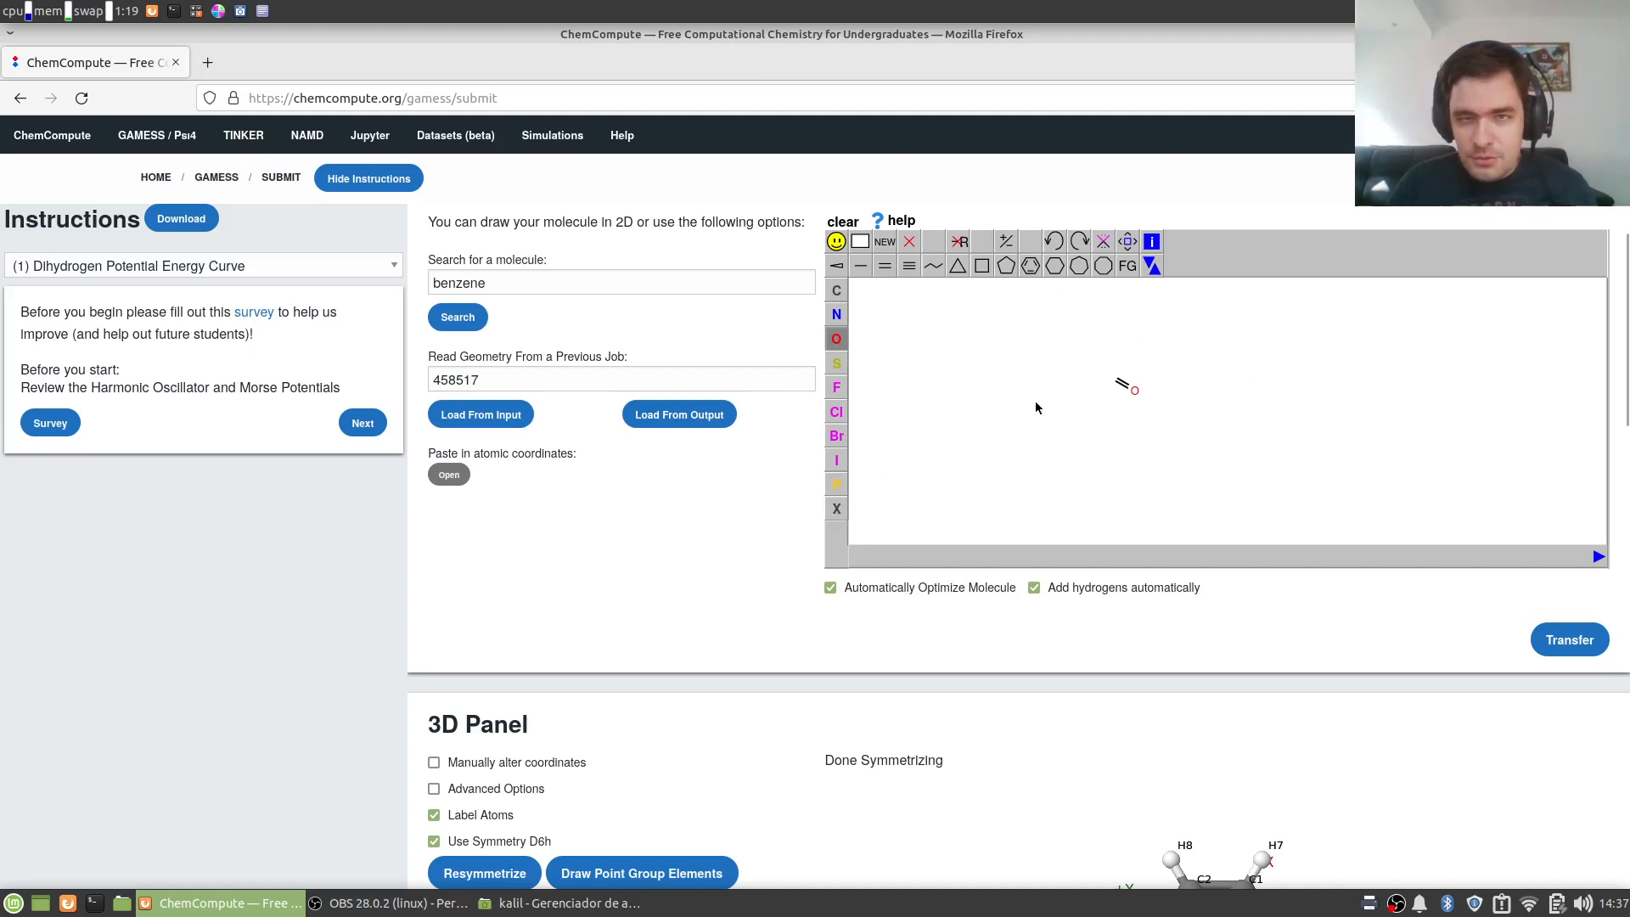
pyautogui.click(1570, 640)
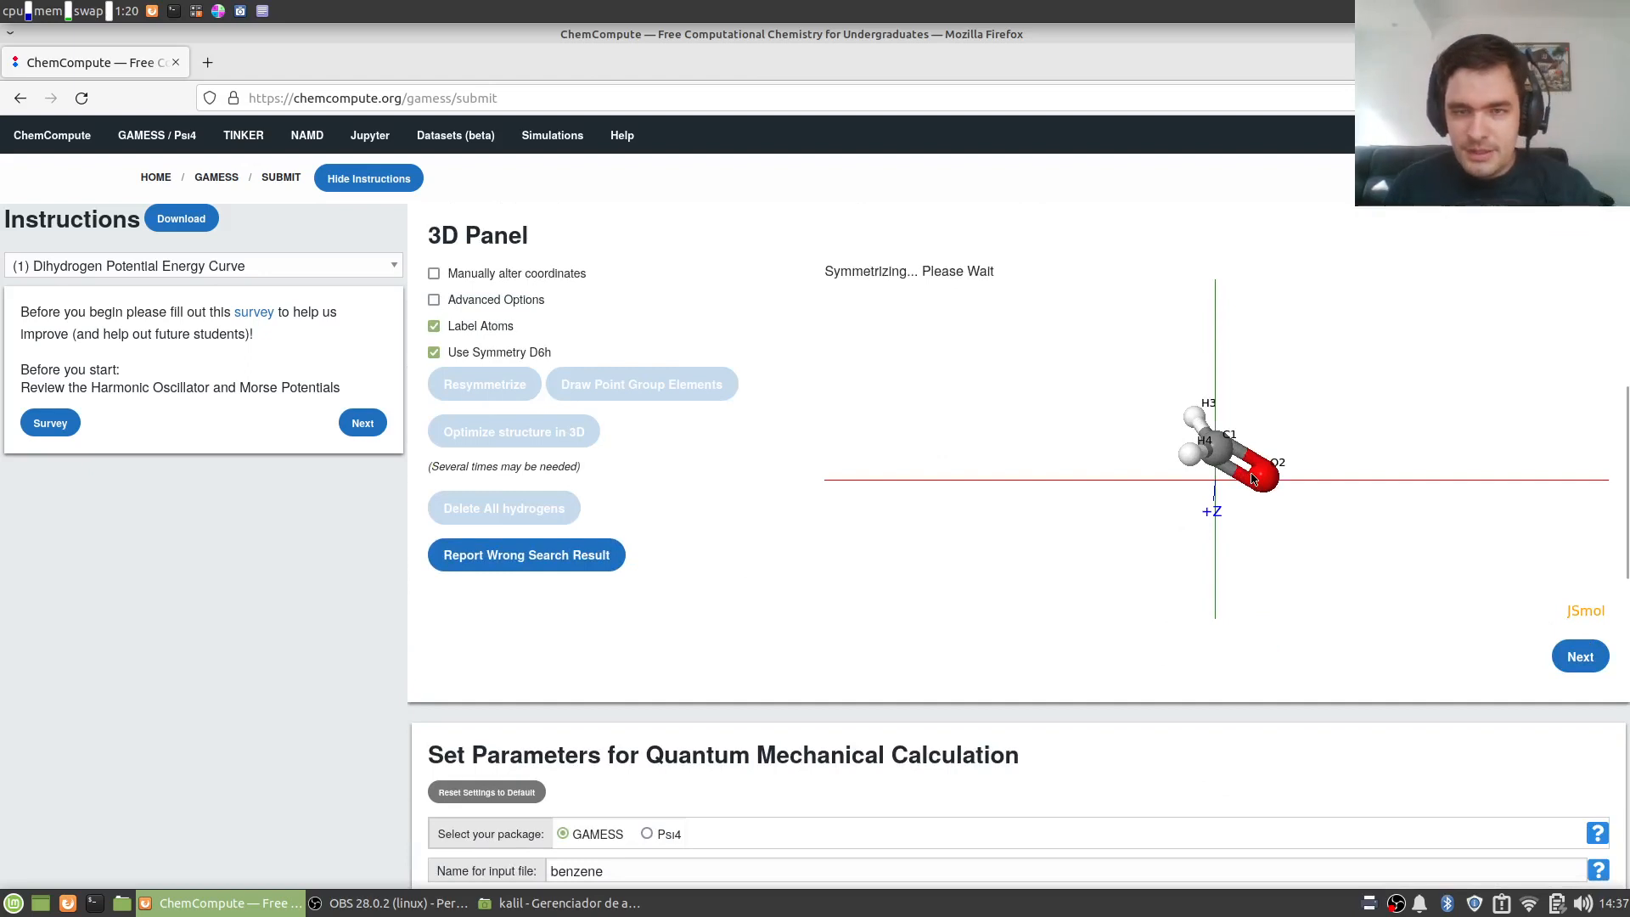
pyautogui.moveTo(1254, 477); pyautogui.dragTo(1304, 390)
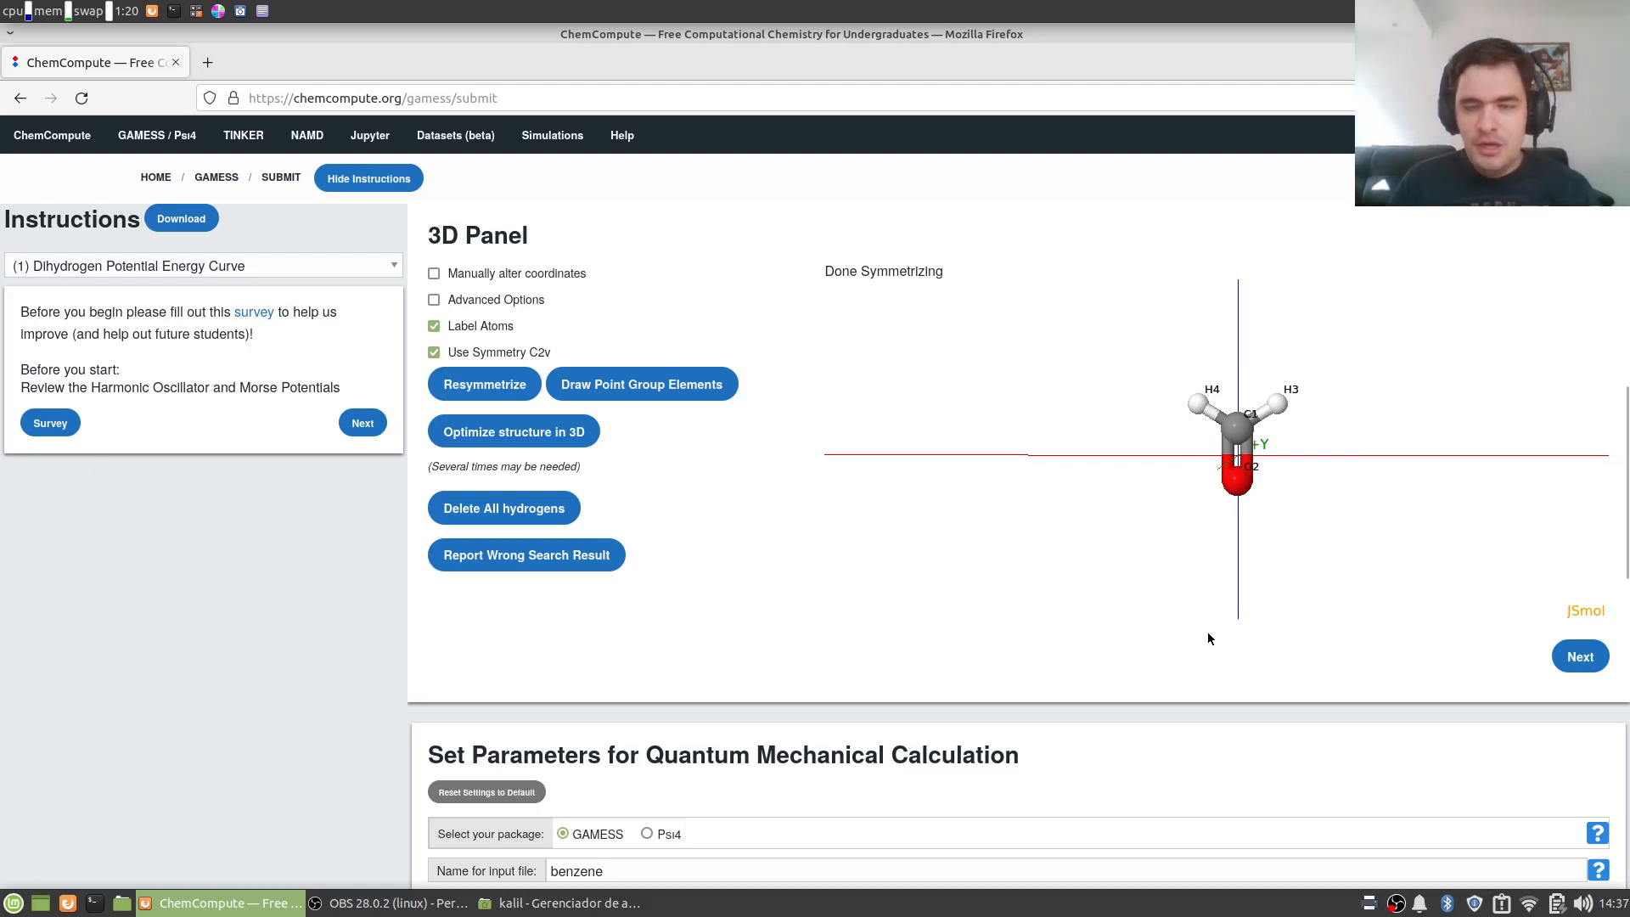
pyautogui.moveTo(1322, 509); pyautogui.dragTo(976, 493)
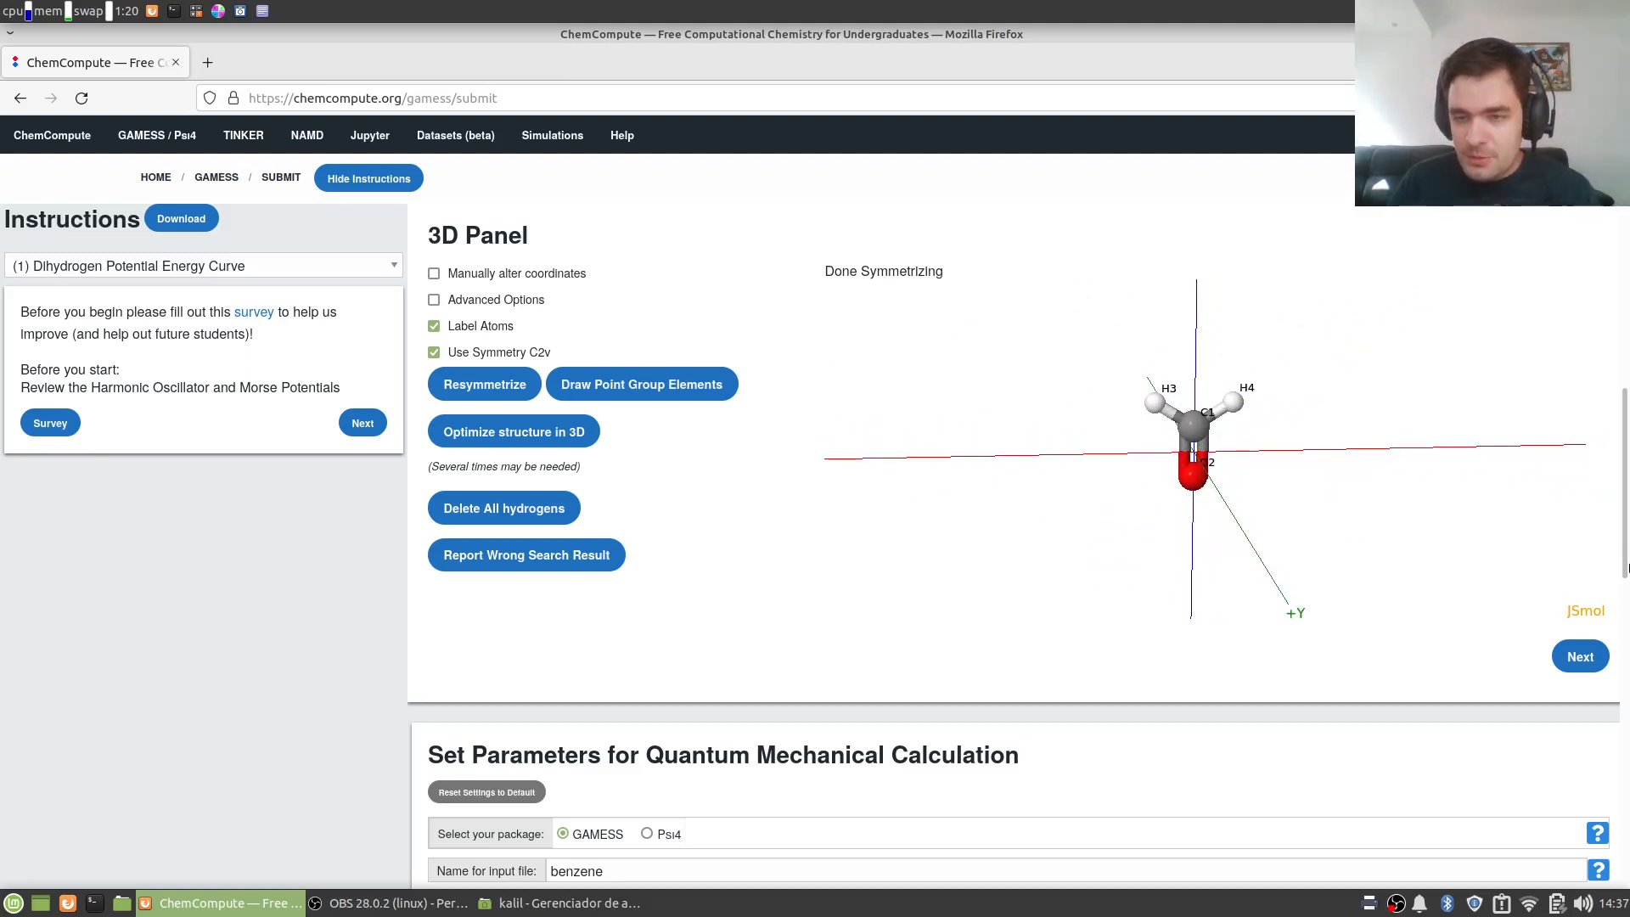
# - Proceed to the quantum mechanical calculation parameters and name the input file formaldeido
pyautogui.click(1580, 656)
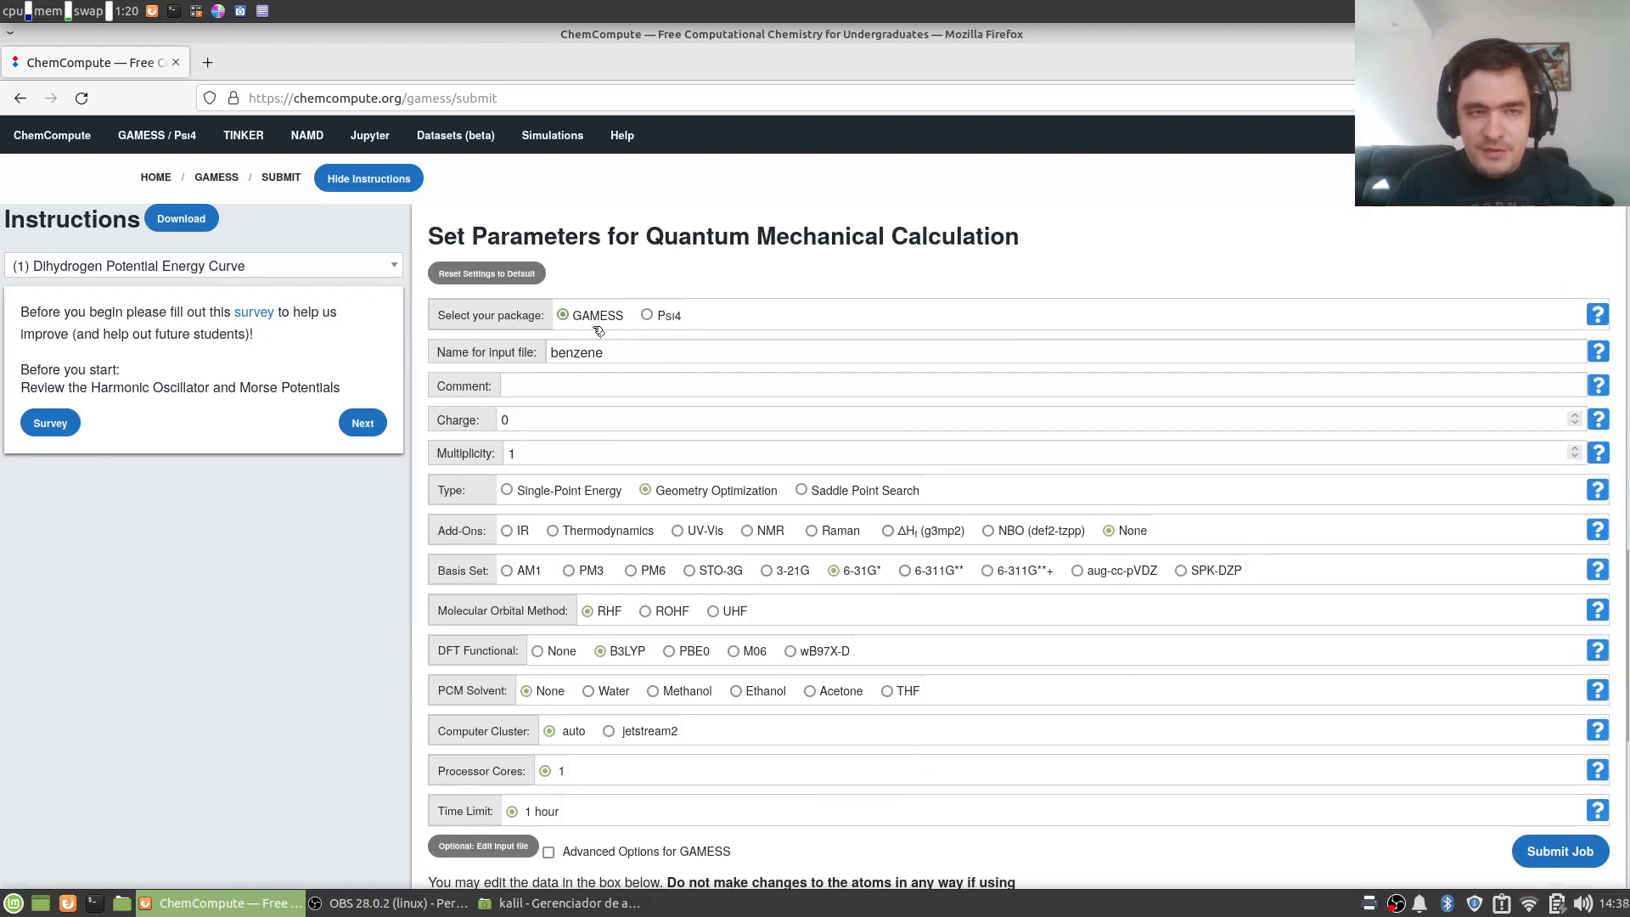
pyautogui.moveTo(617, 349); pyautogui.dragTo(523, 353)
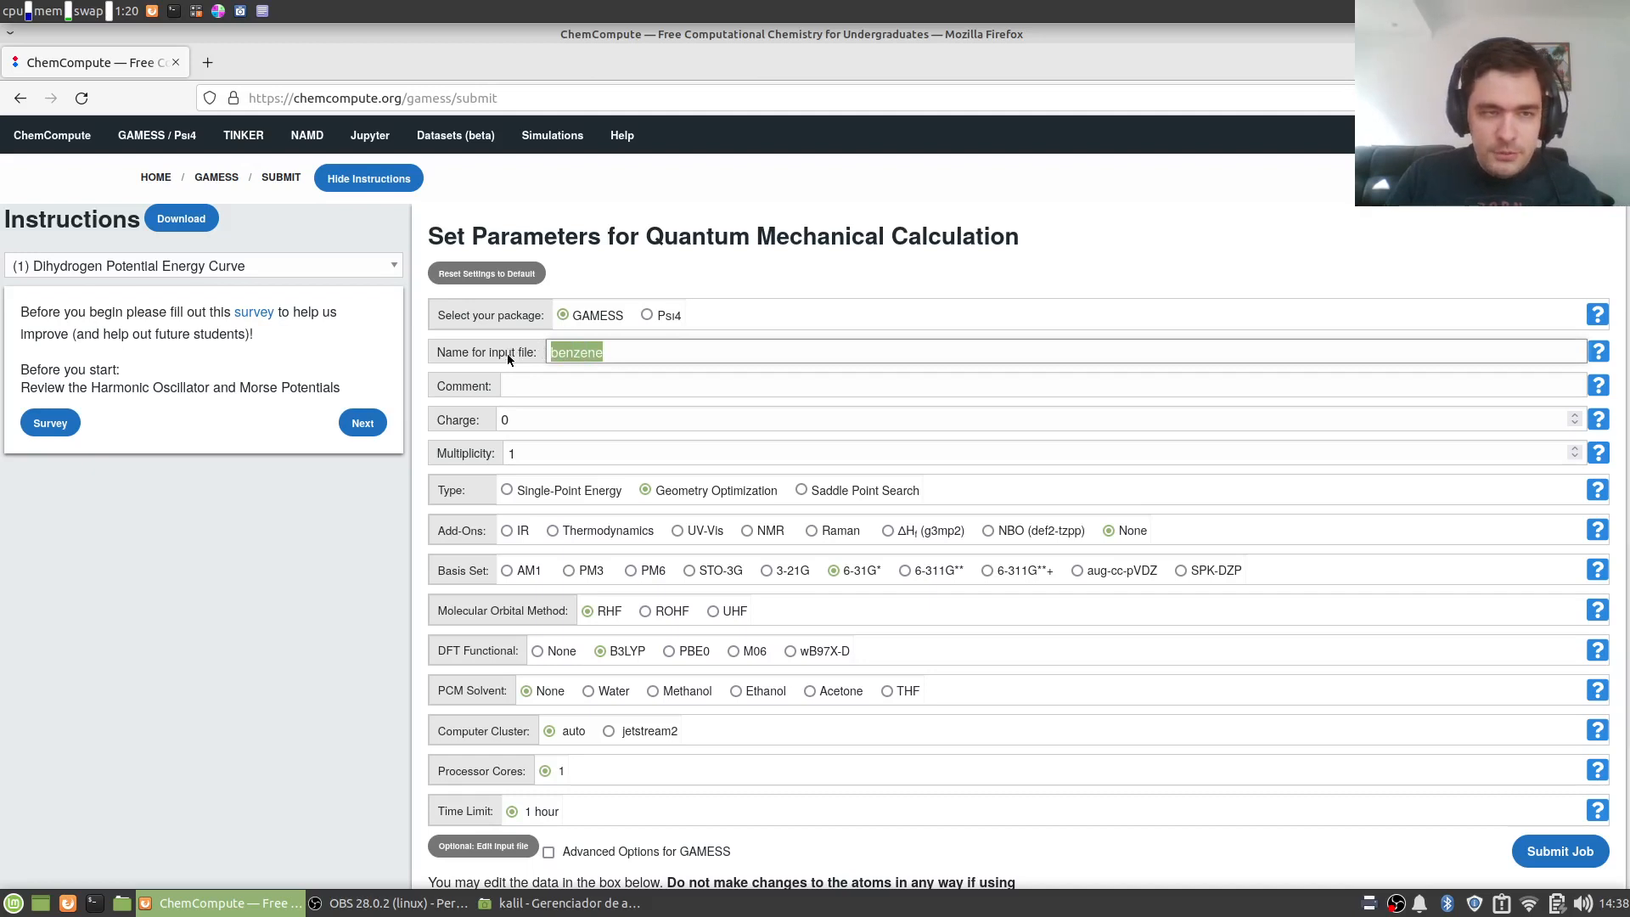
pyautogui.press('BackSpace')
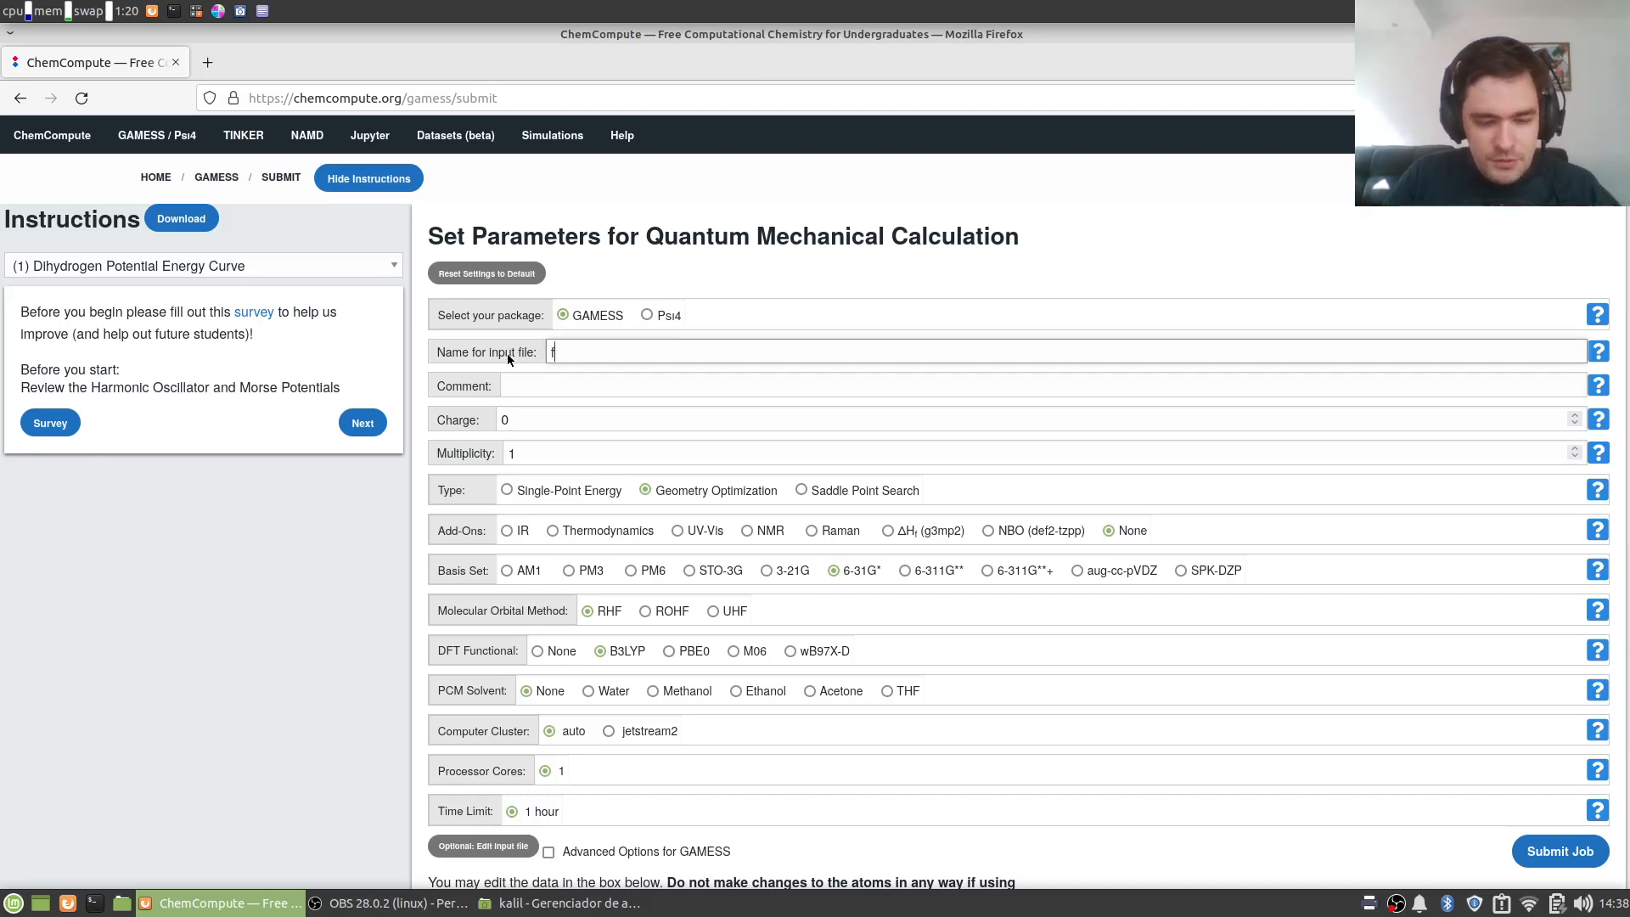
pyautogui.write('formaldel')
pyautogui.write('do')
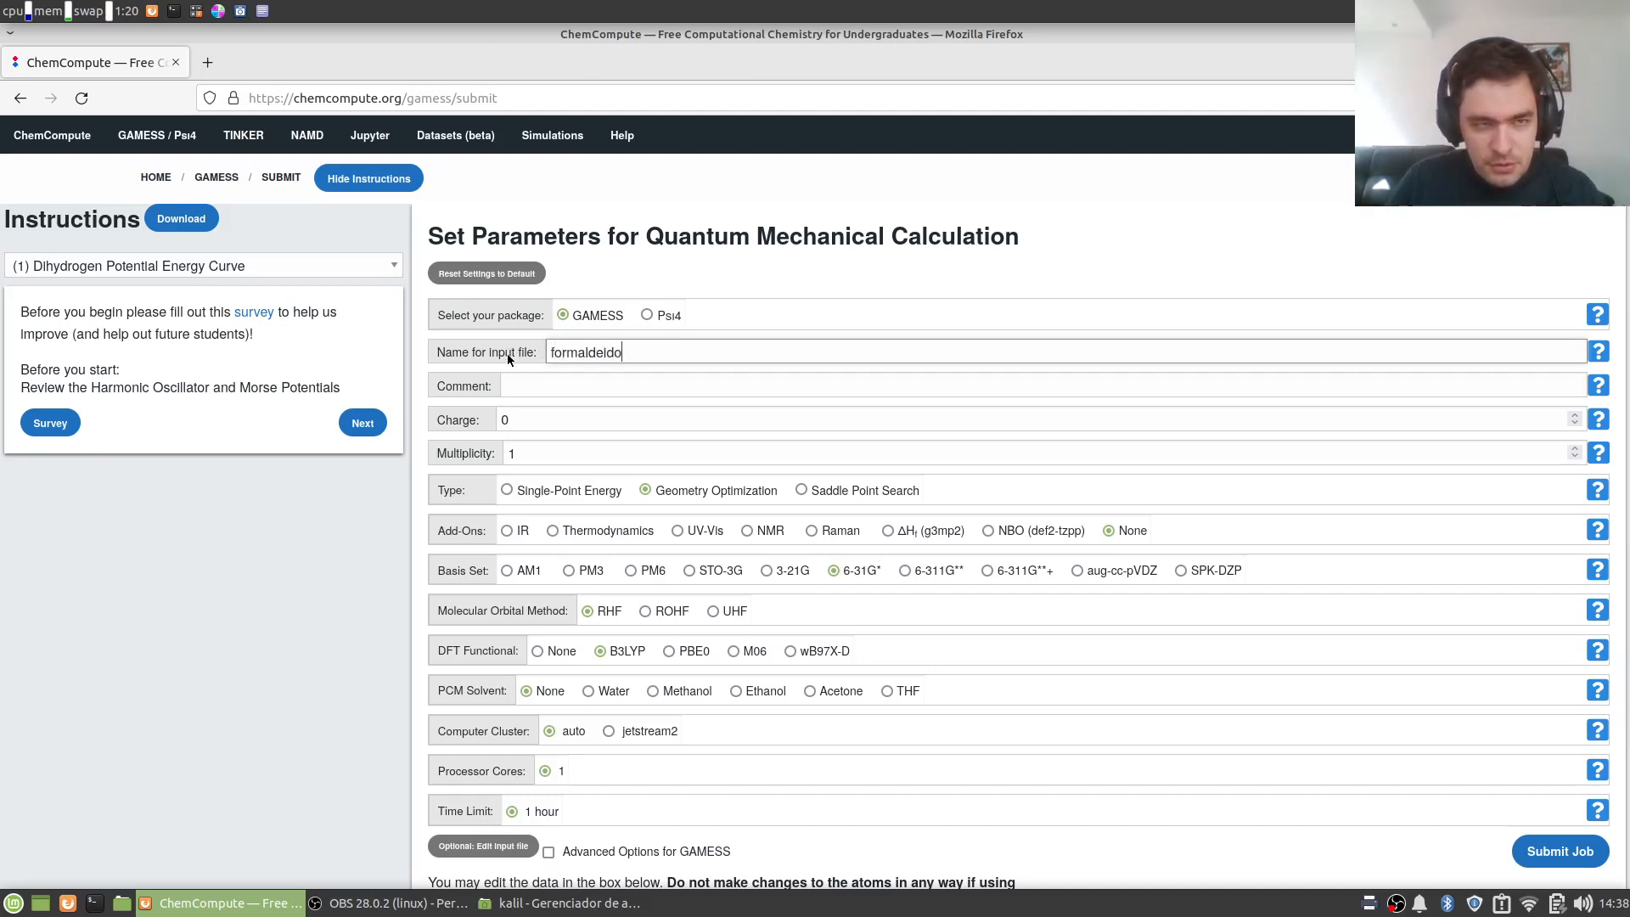
# - Enter "otimização + espectro vibracional" as the job comment
pyautogui.click(539, 388)
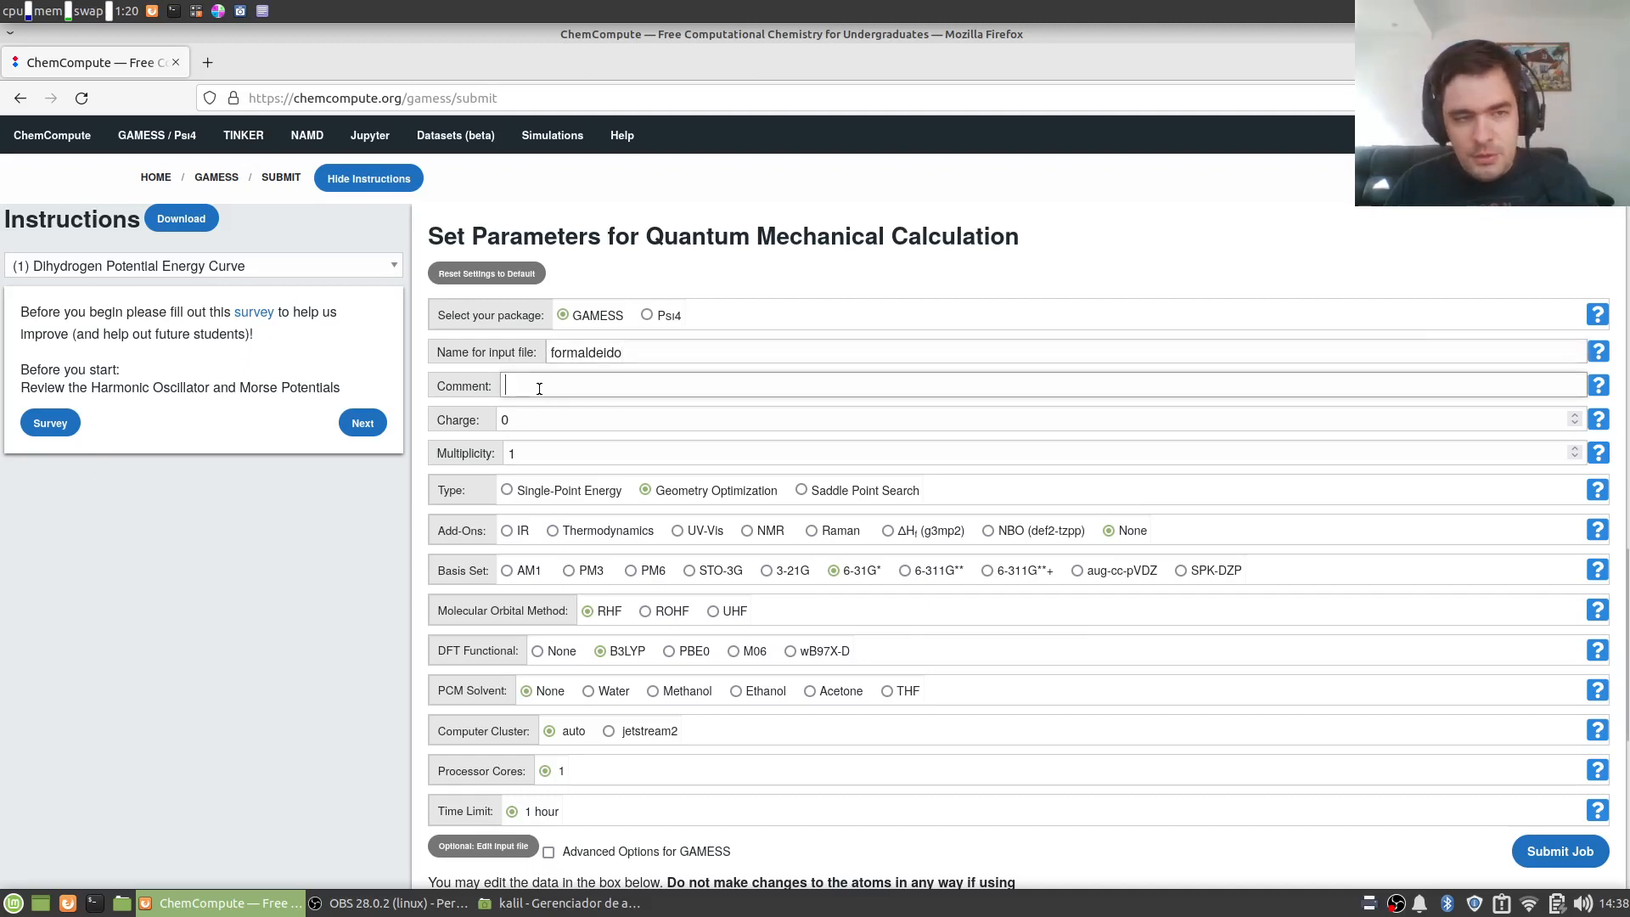
pyautogui.write('otimi')
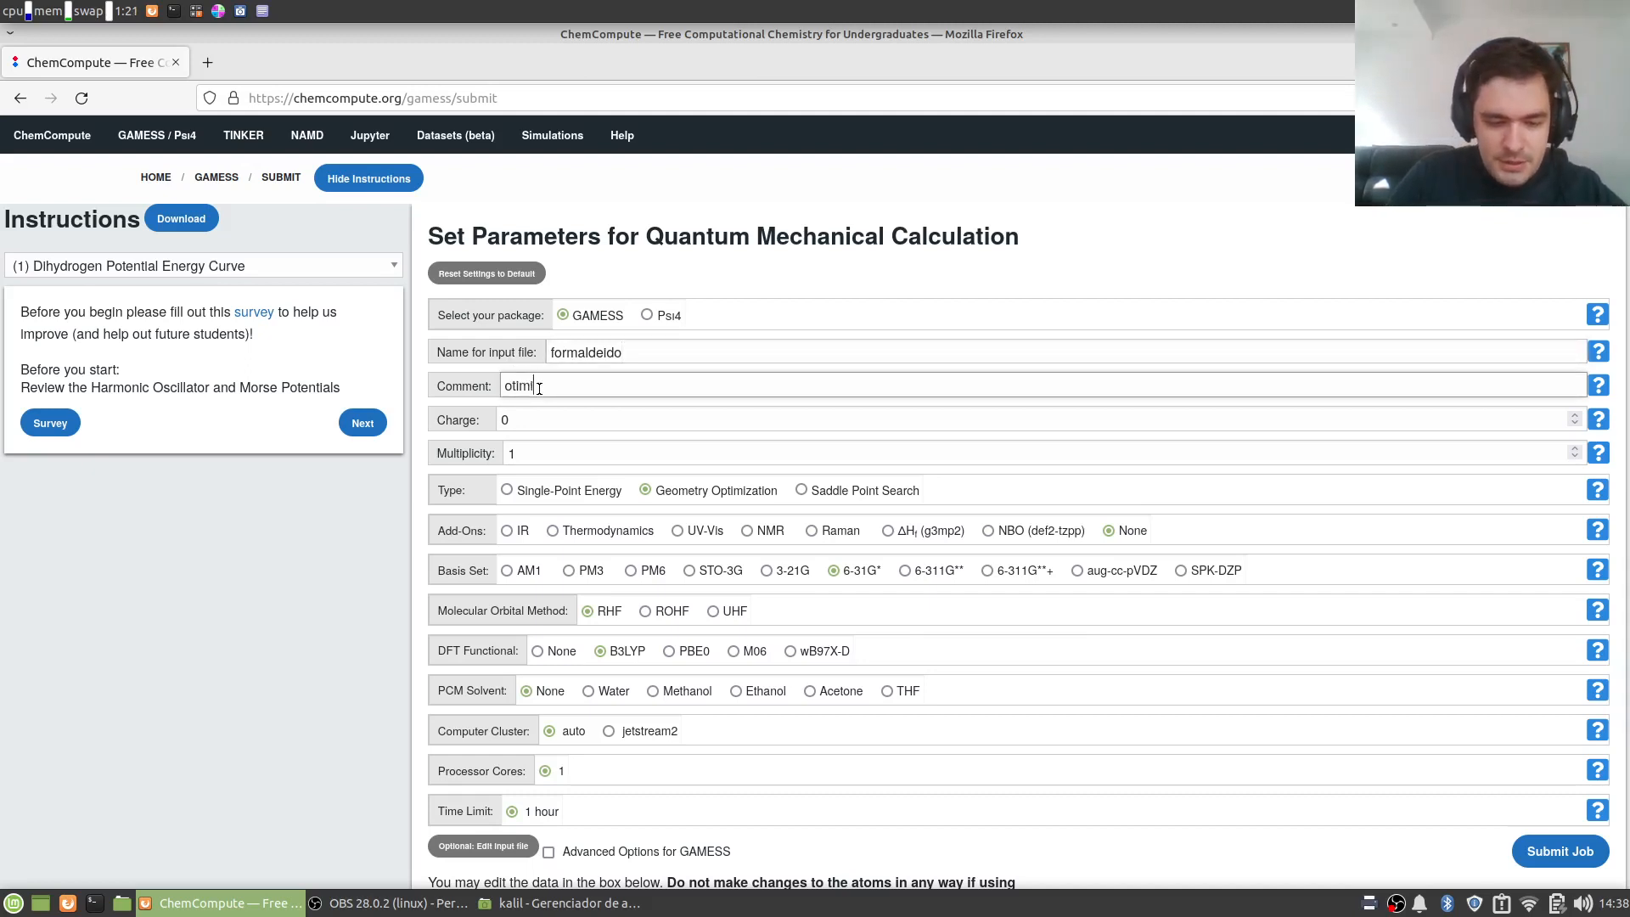
pyautogui.write('zacao')
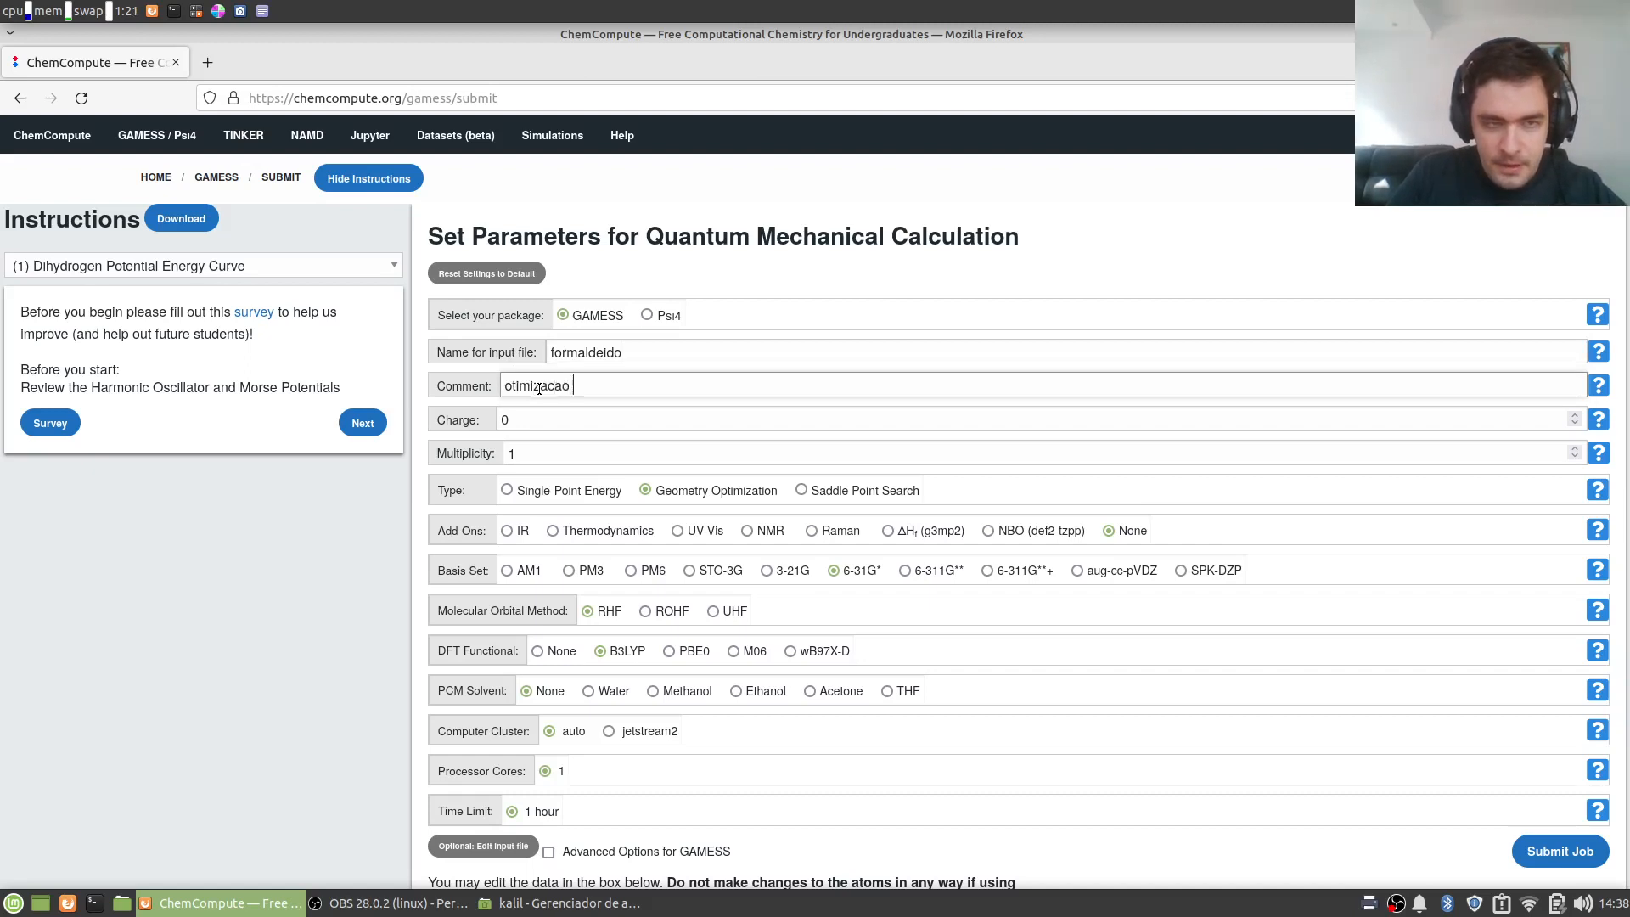
pyautogui.press('BackSpace')
pyautogui.press('BackSpace')
pyautogui.write('çã')
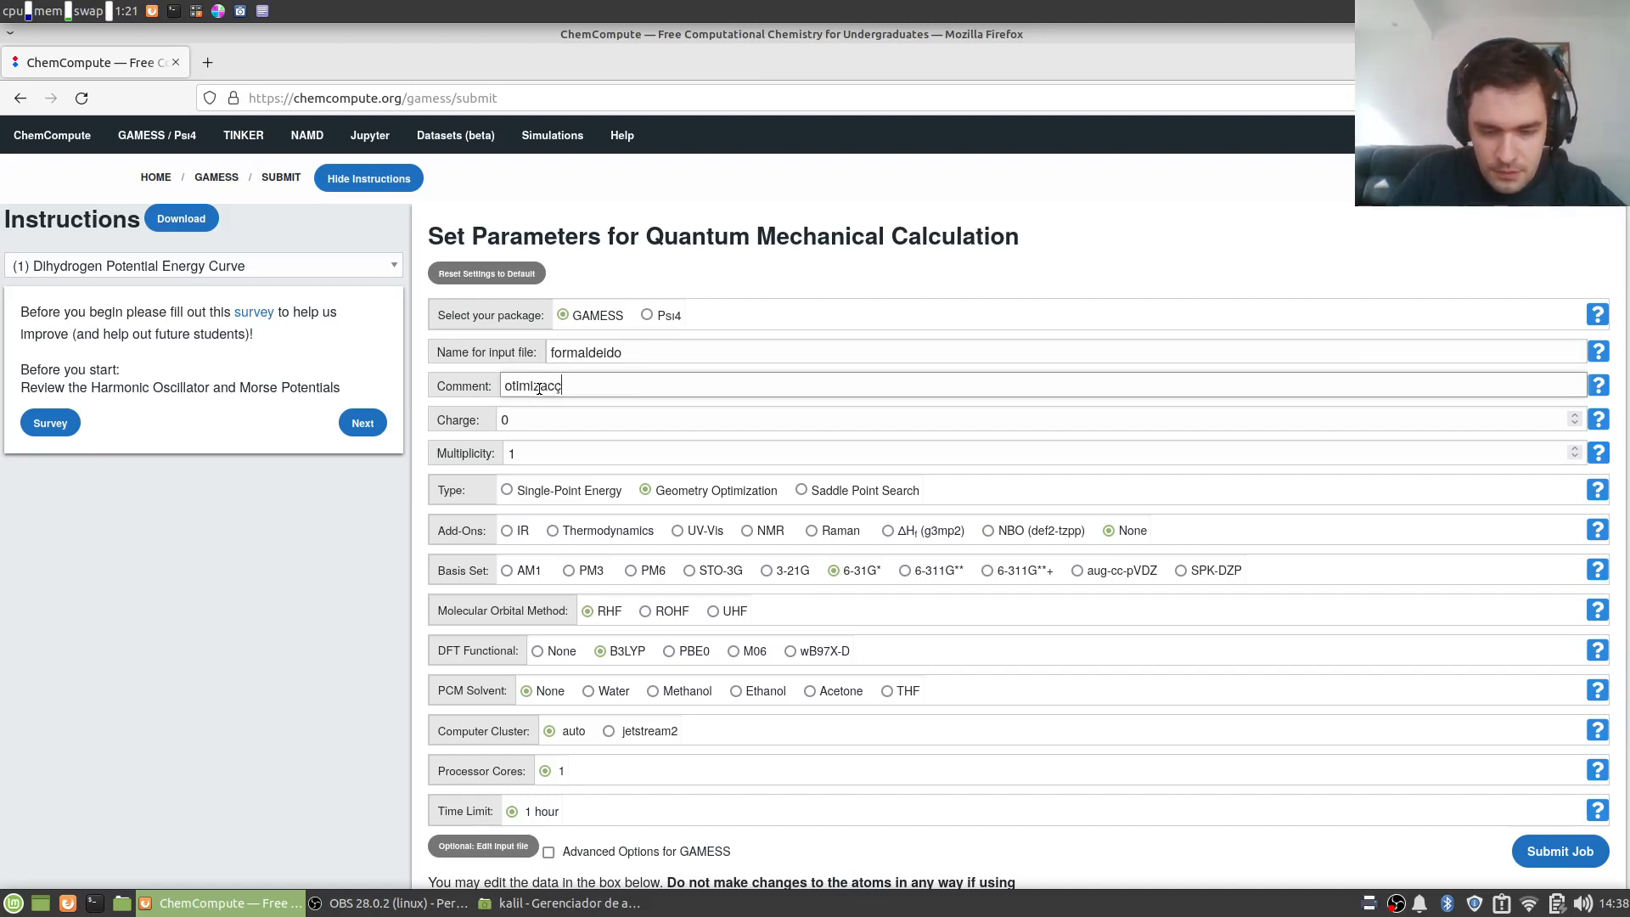
pyautogui.write('o')
pyautogui.press('BackSpace')
pyautogui.press('BackSpace')
pyautogui.press('BackSpace')
pyautogui.press('BackSpace')
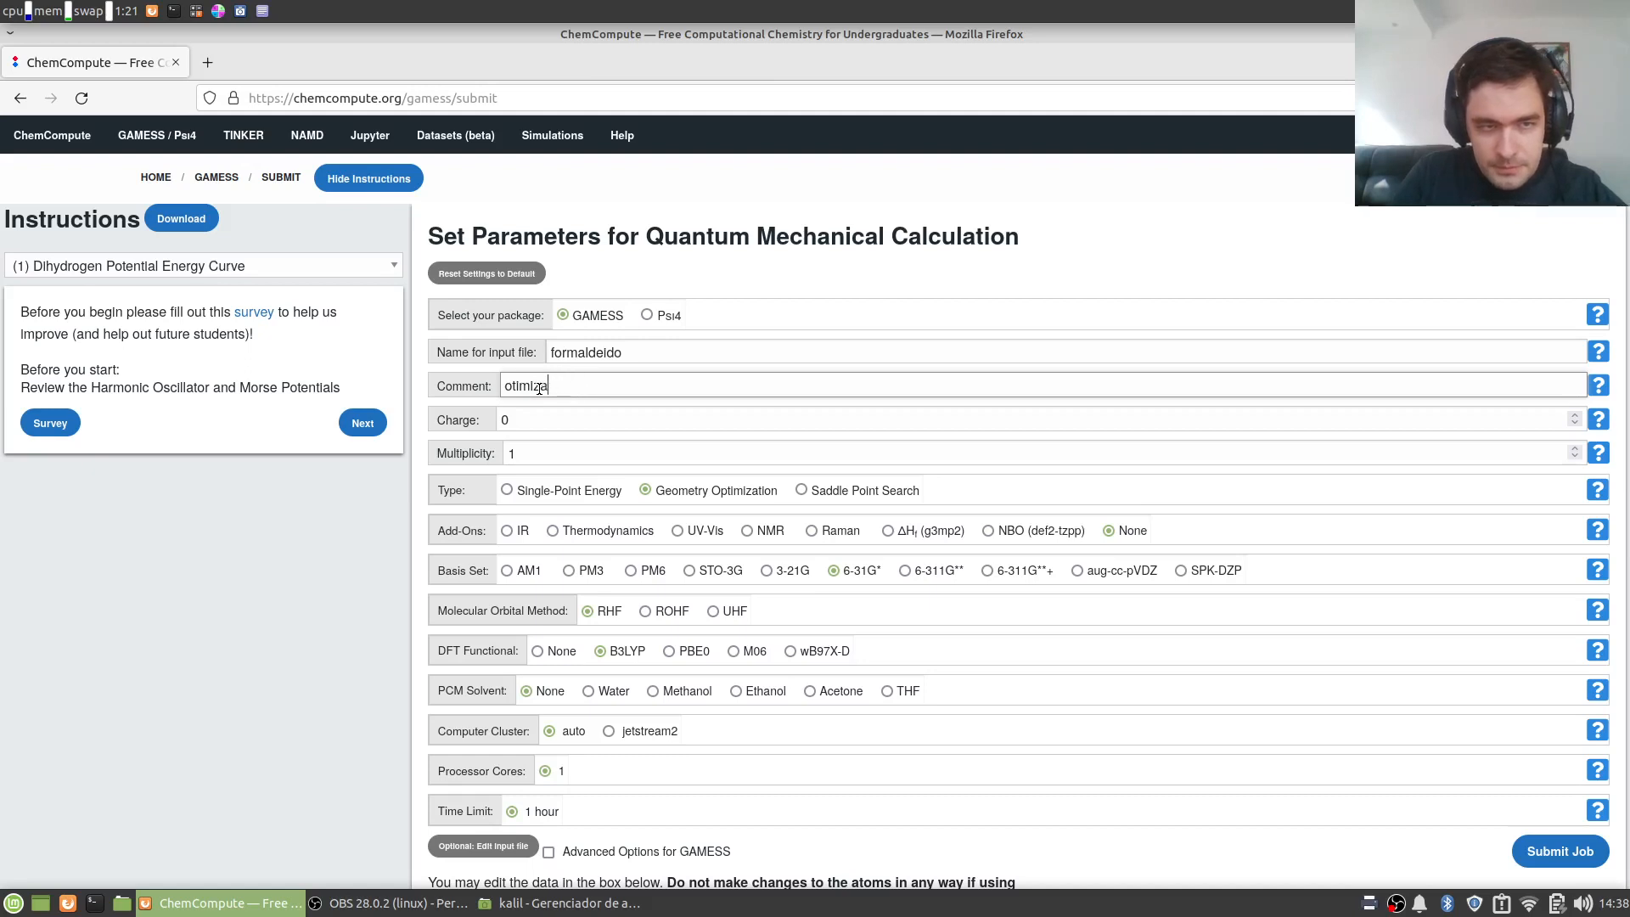
pyautogui.write('ção + e')
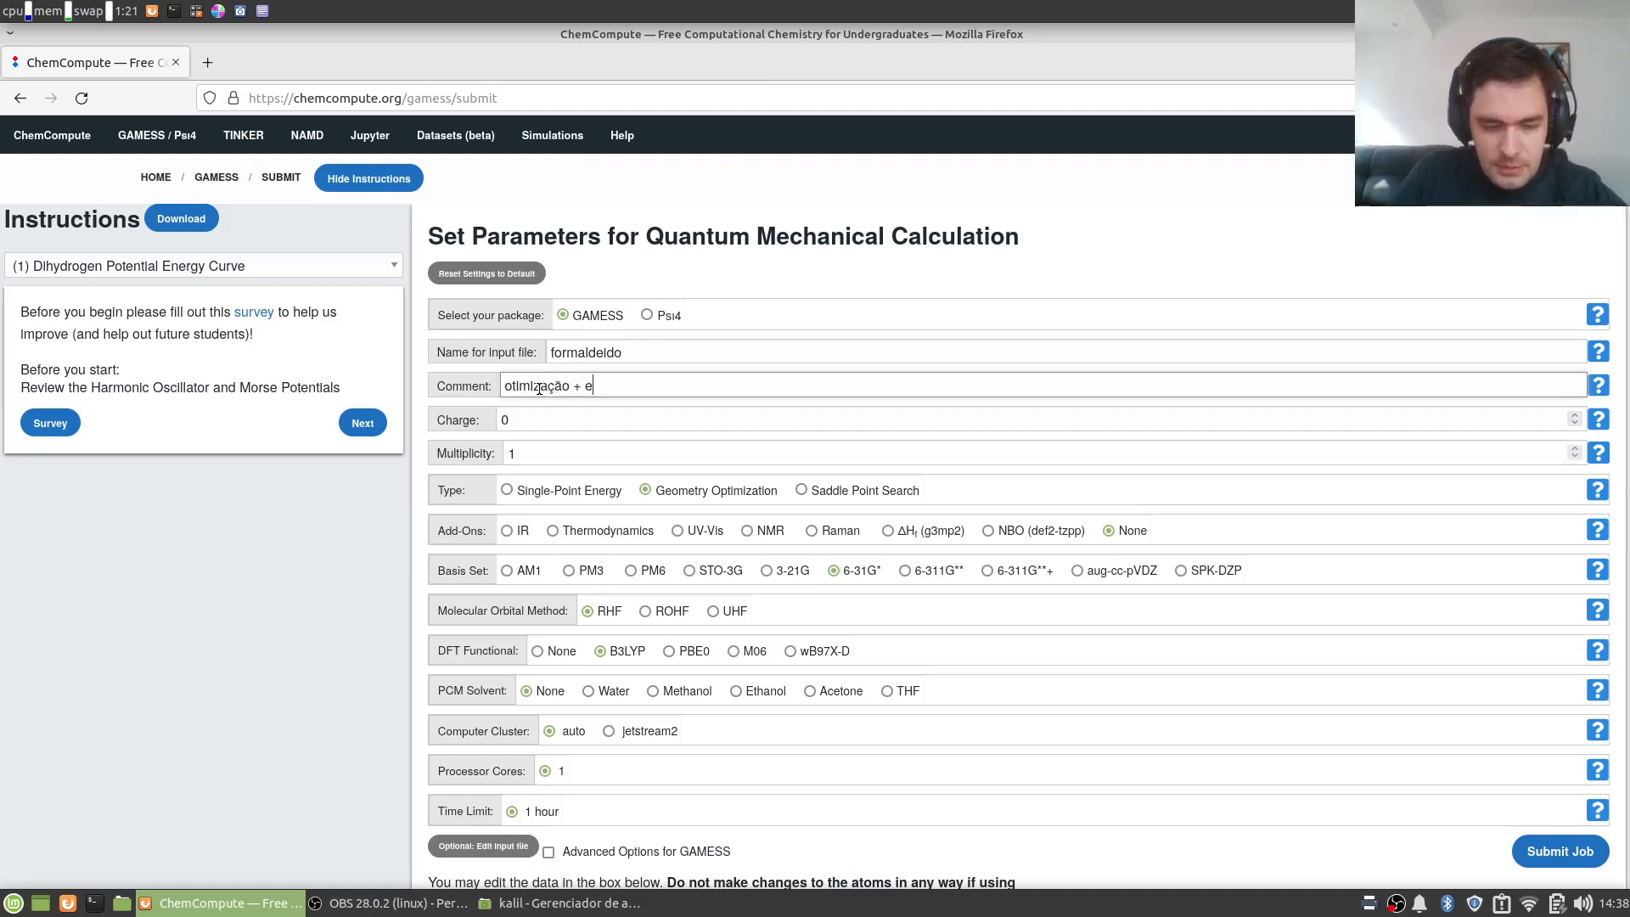
pyautogui.write('spectro v')
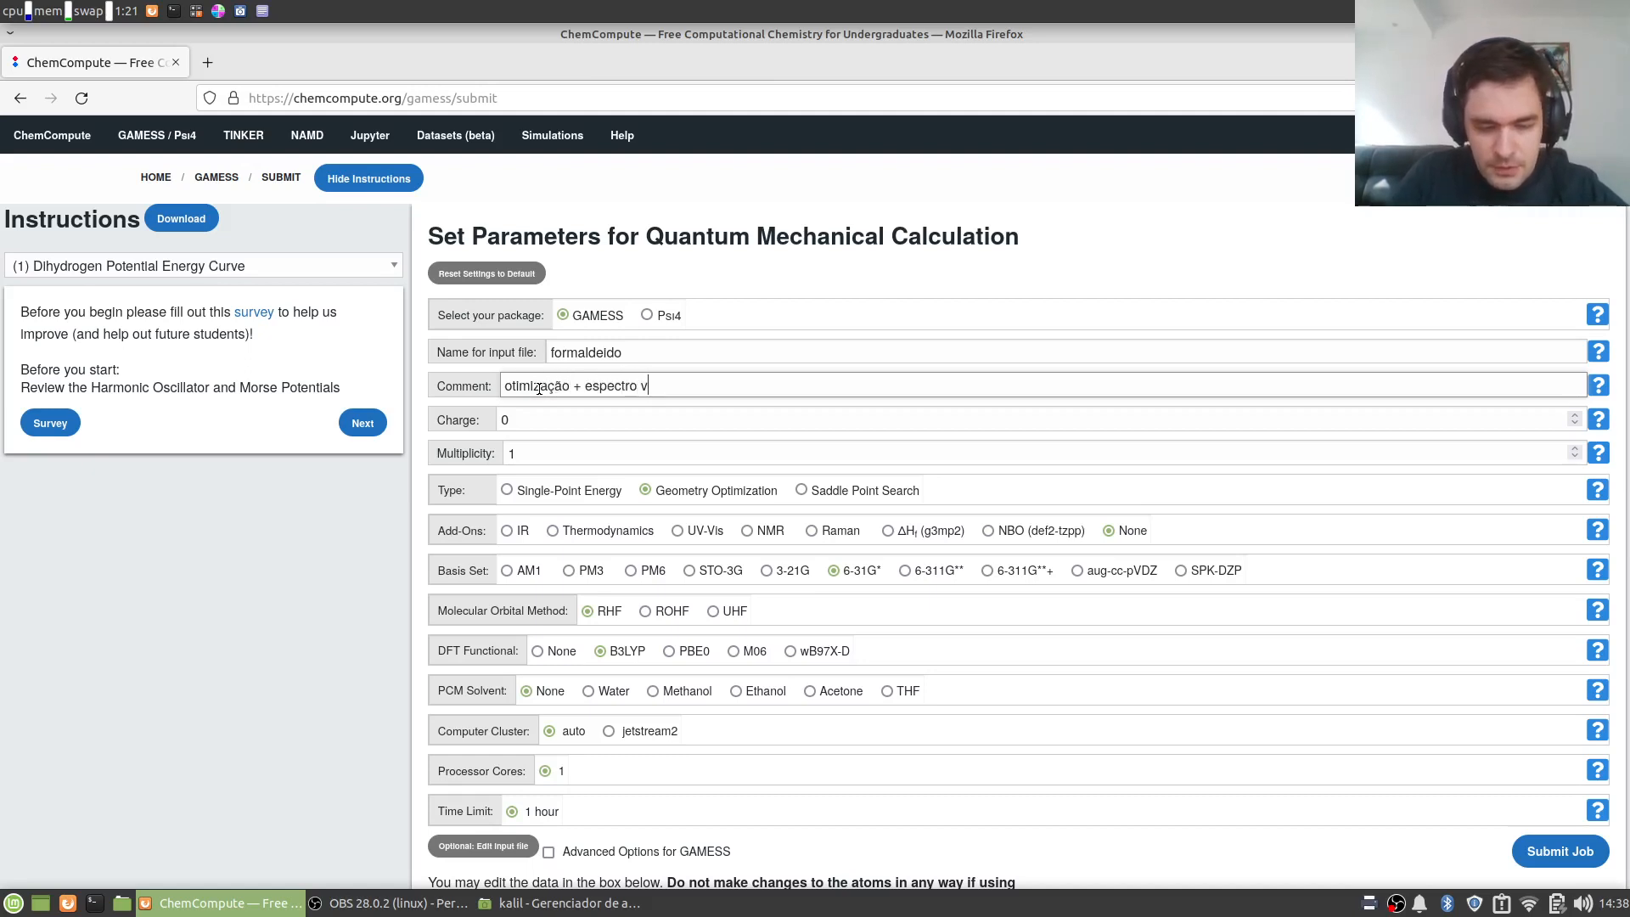
pyautogui.write('ibracional')
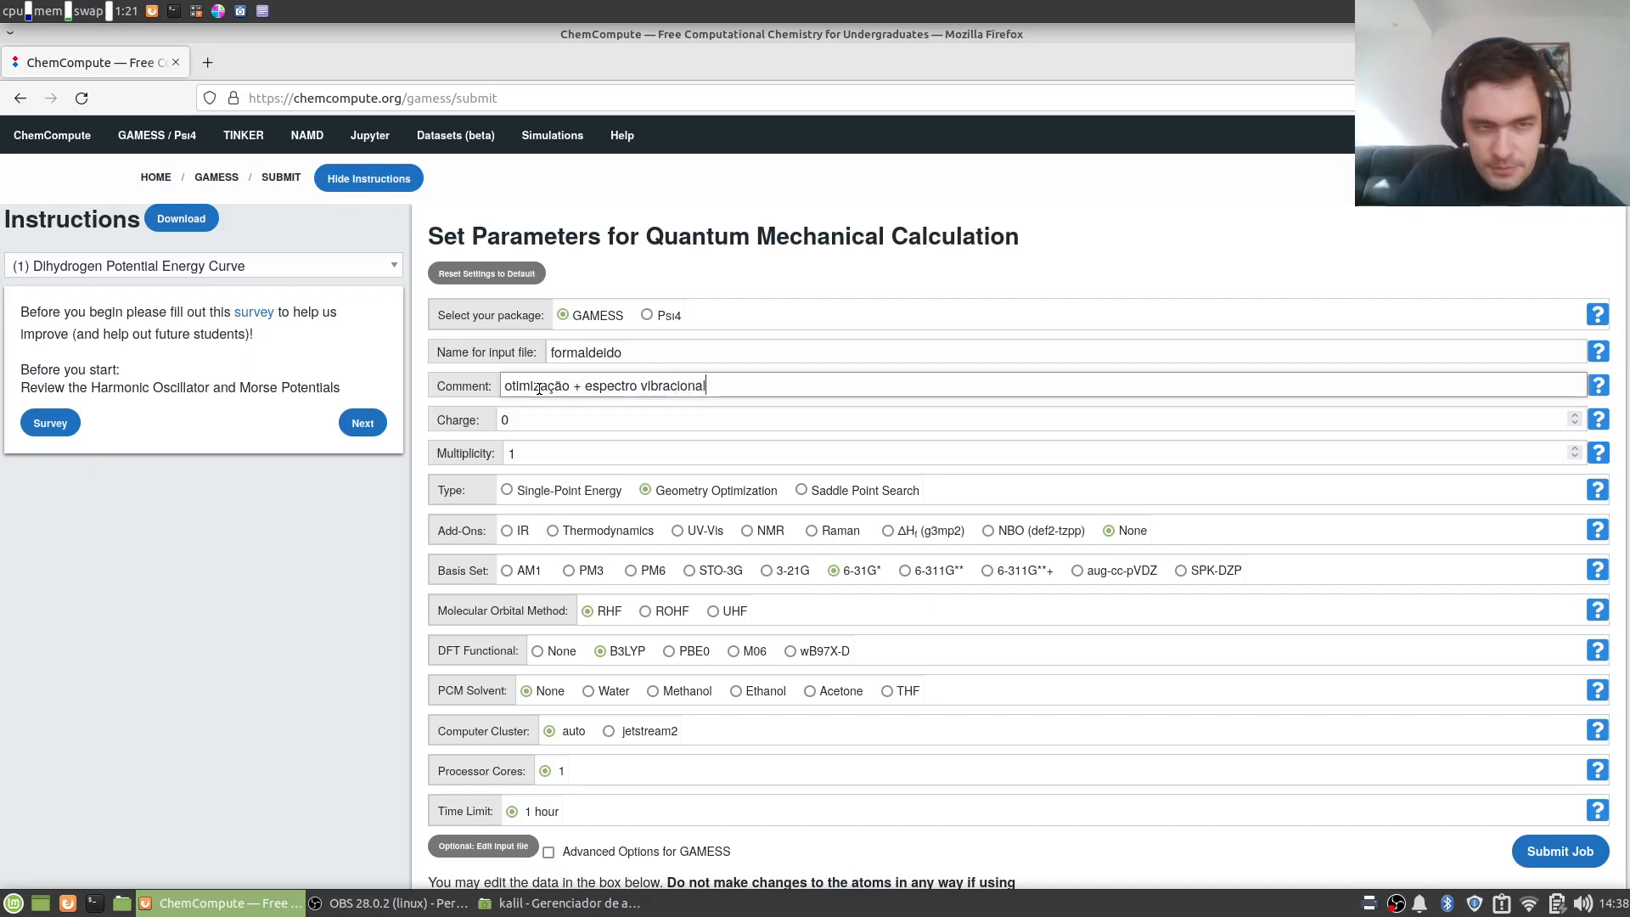
pyautogui.click(557, 430)
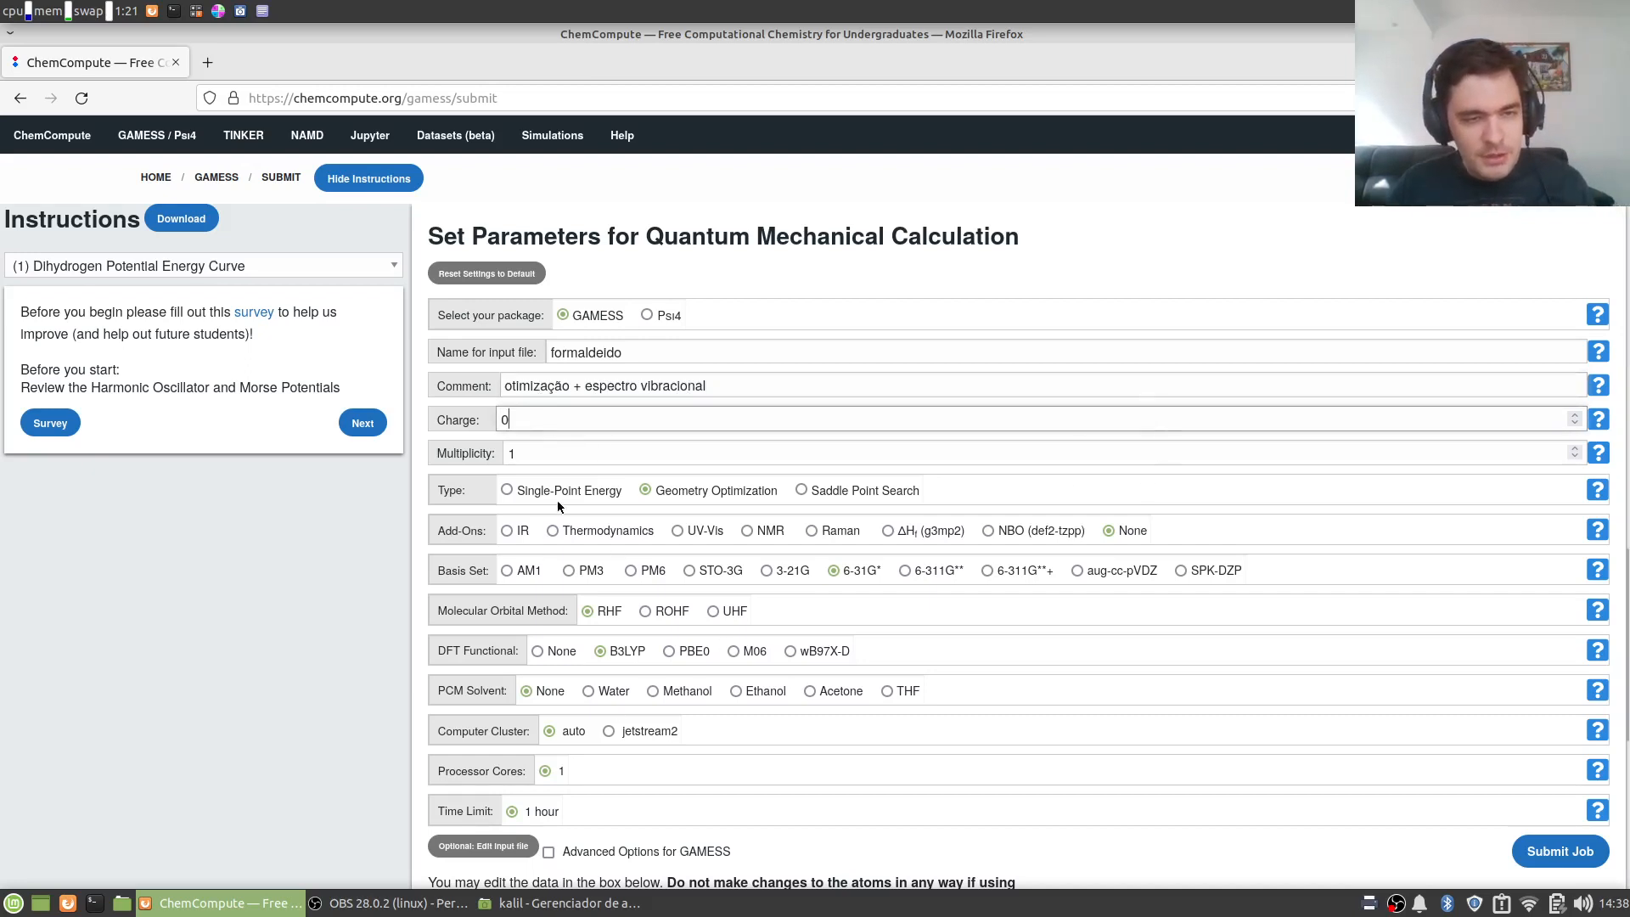
pyautogui.press('Tab')
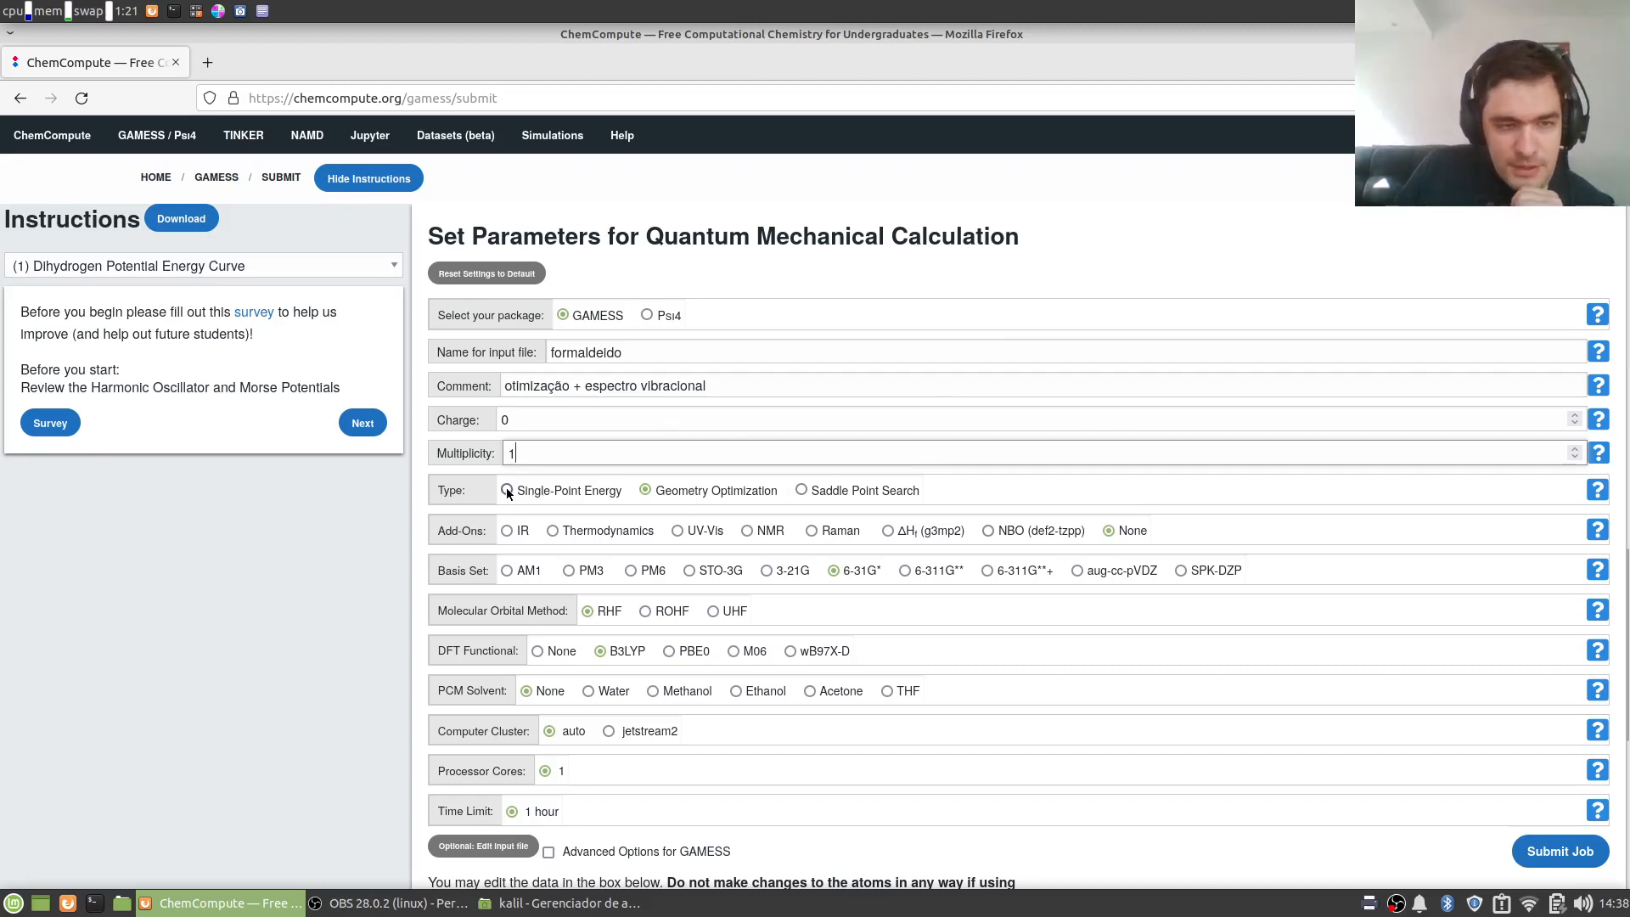
pyautogui.scroll(6, 1456, 609)
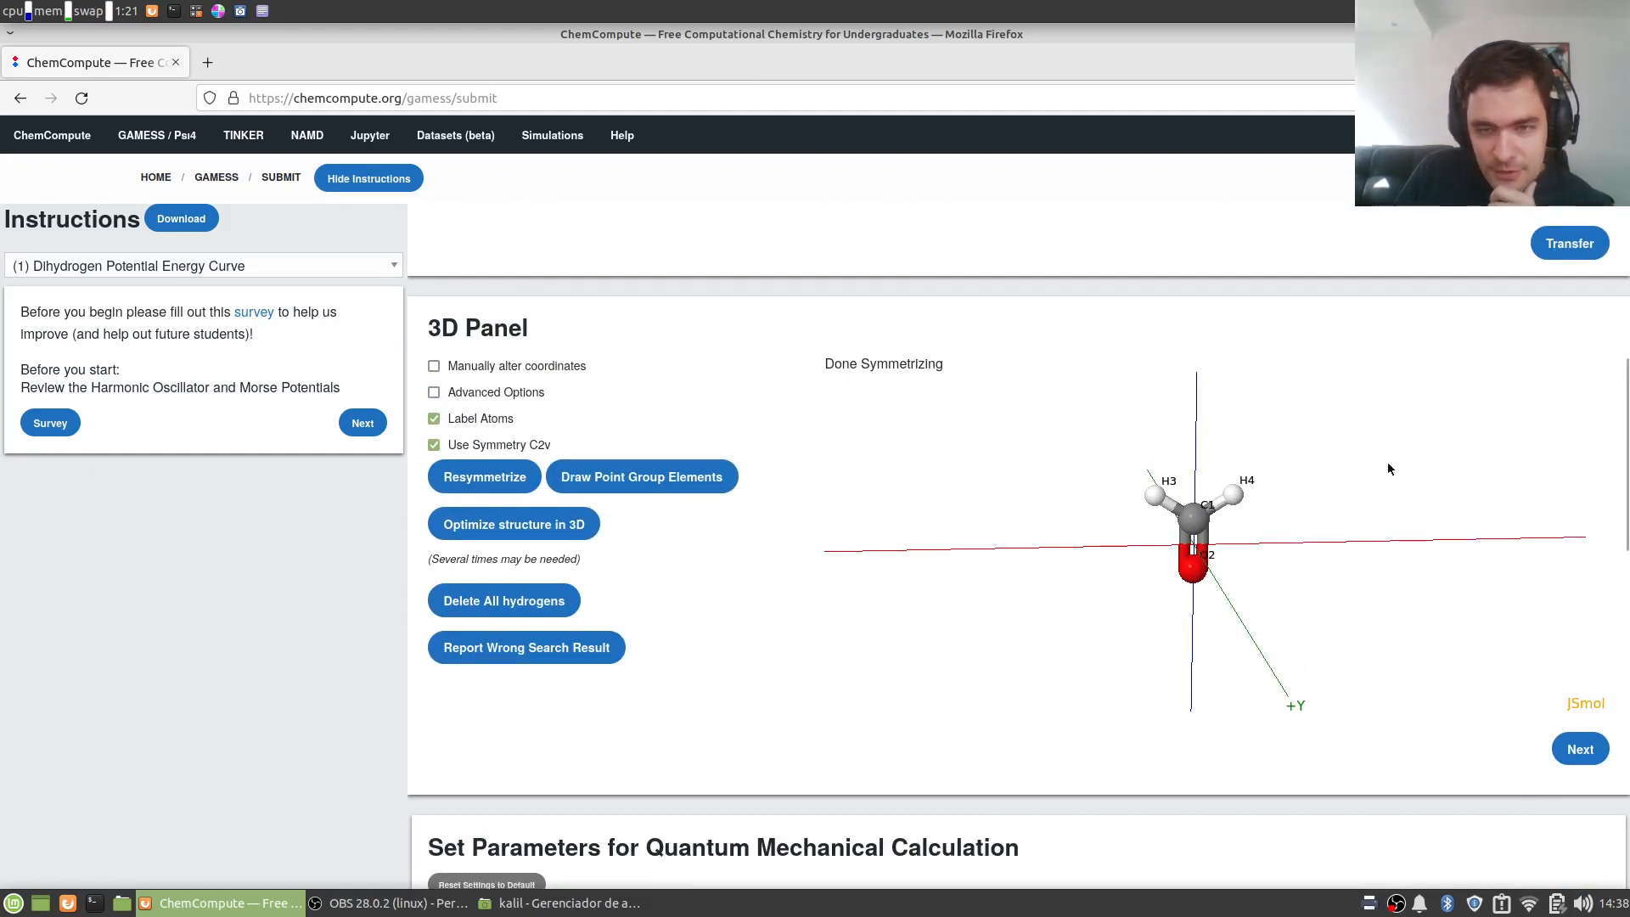
pyautogui.moveTo(1236, 600); pyautogui.dragTo(887, 662)
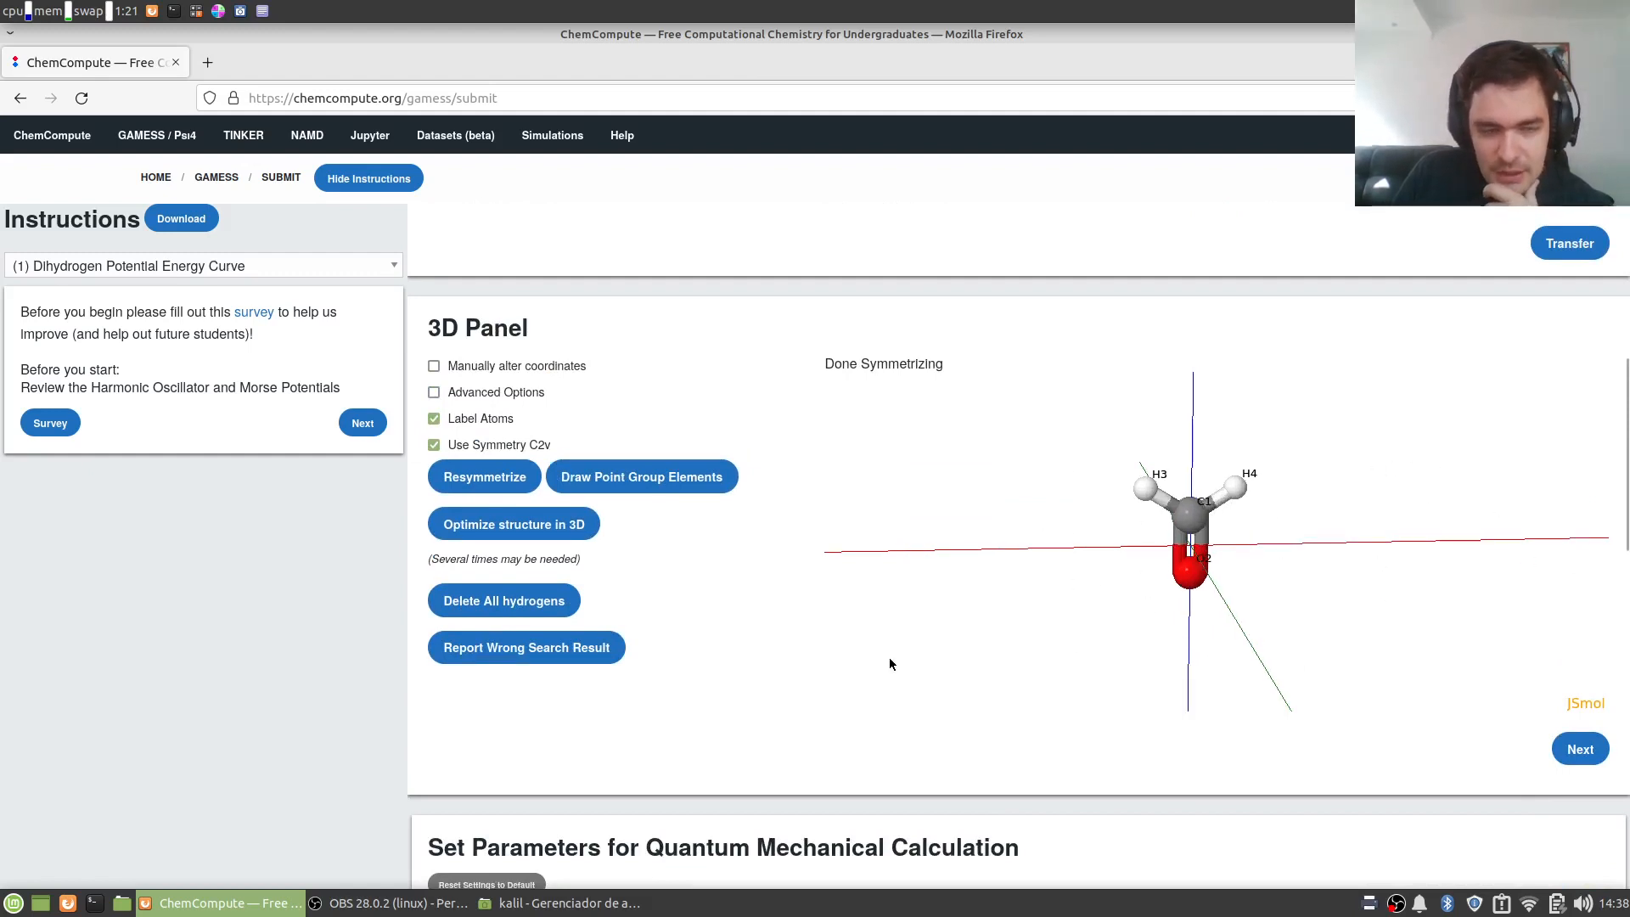
pyautogui.scroll(-4, 1077, 767)
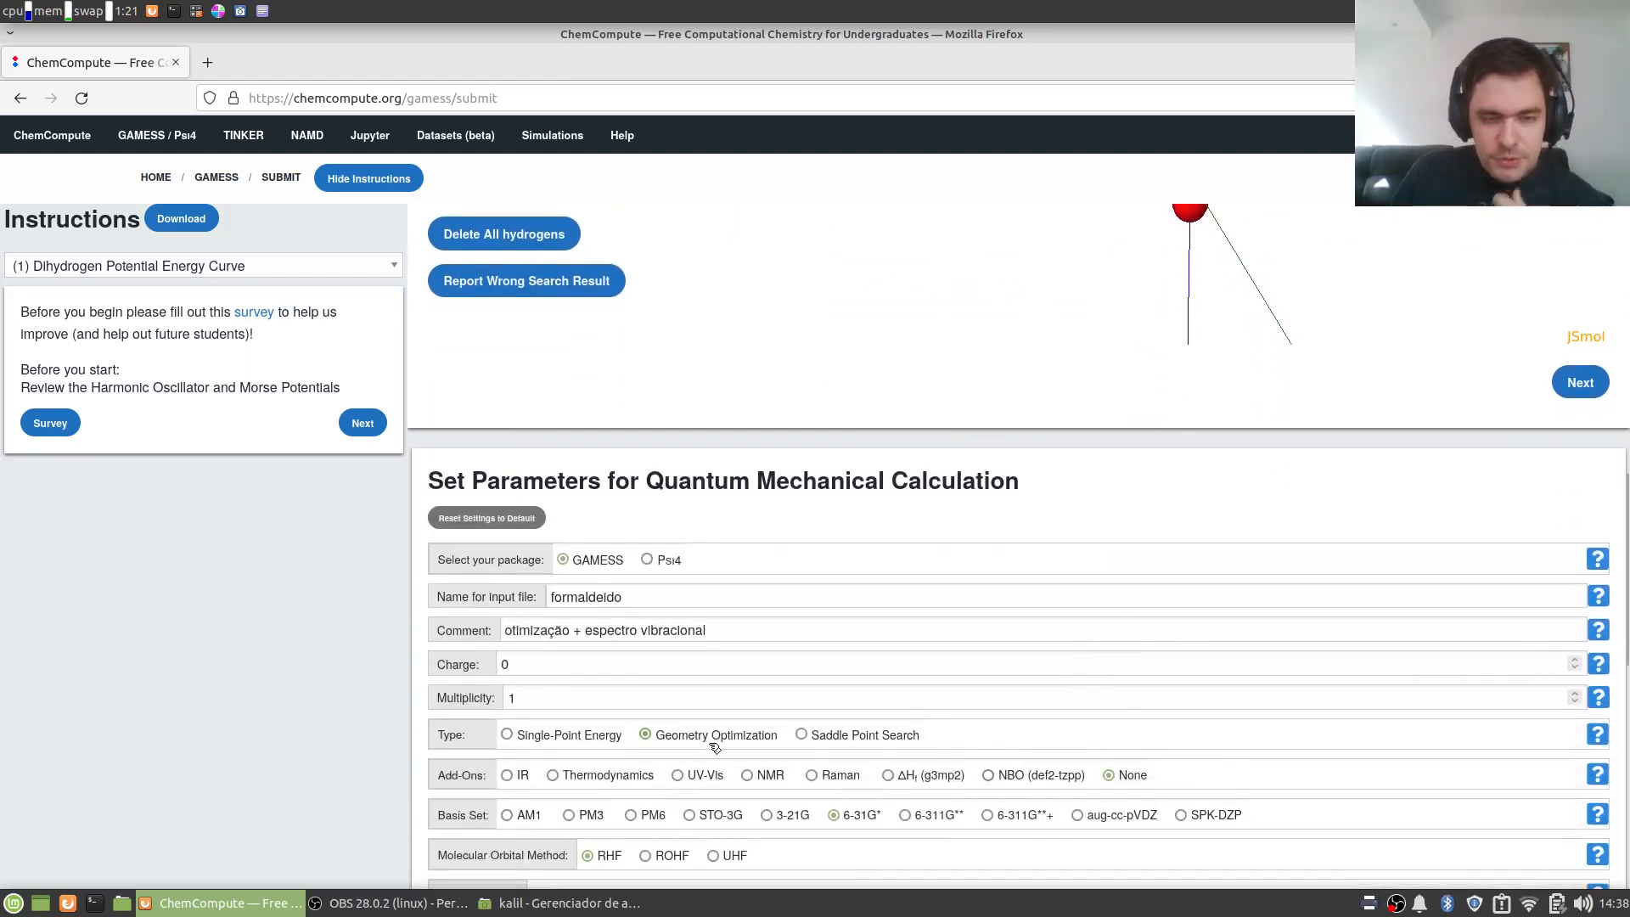
# - Add the IR calculation to the formaldehyde geometry optimization, keeping the other calculation parameters at their current selections
pyautogui.scroll(3, 1399, 452)
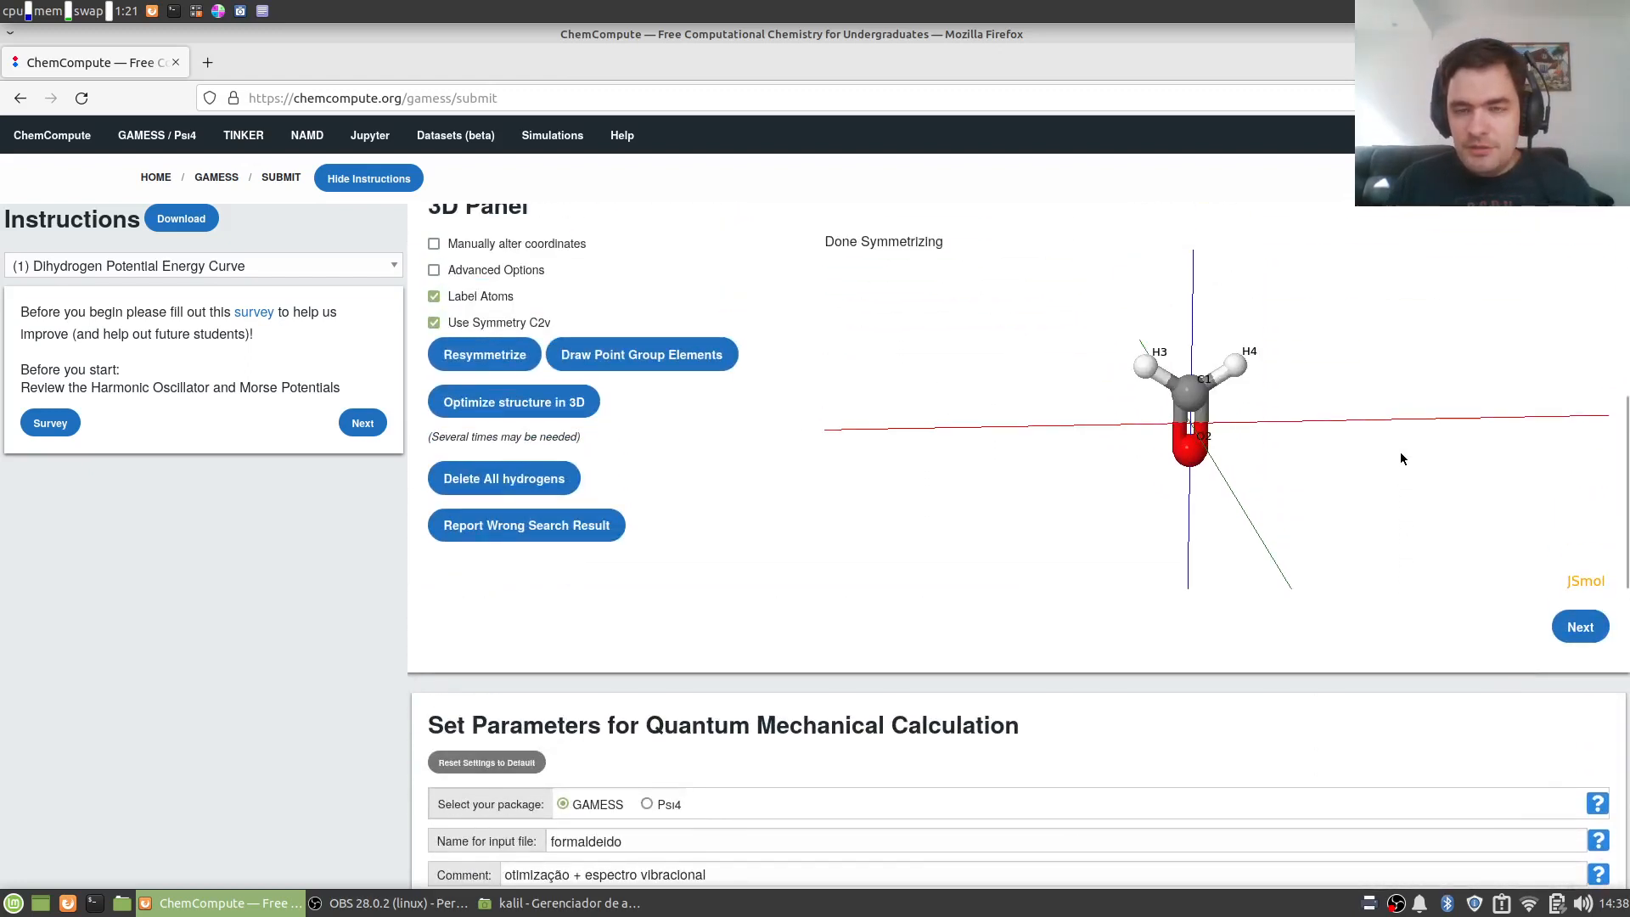
pyautogui.moveTo(1400, 451); pyautogui.dragTo(1163, 460)
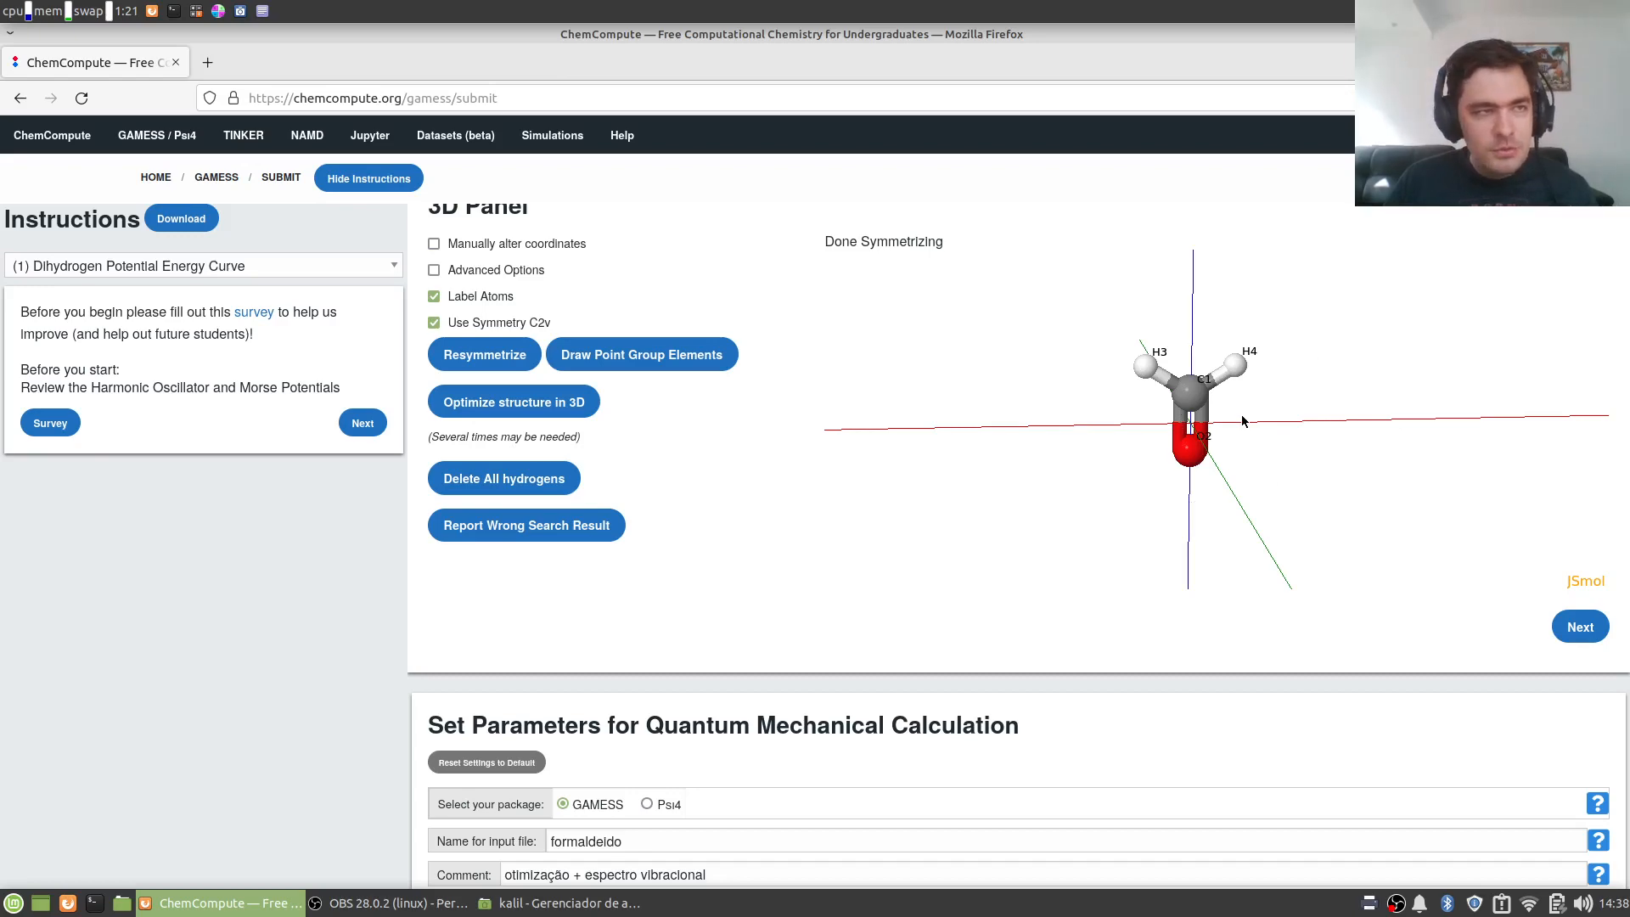
pyautogui.scroll(-5, 1241, 442)
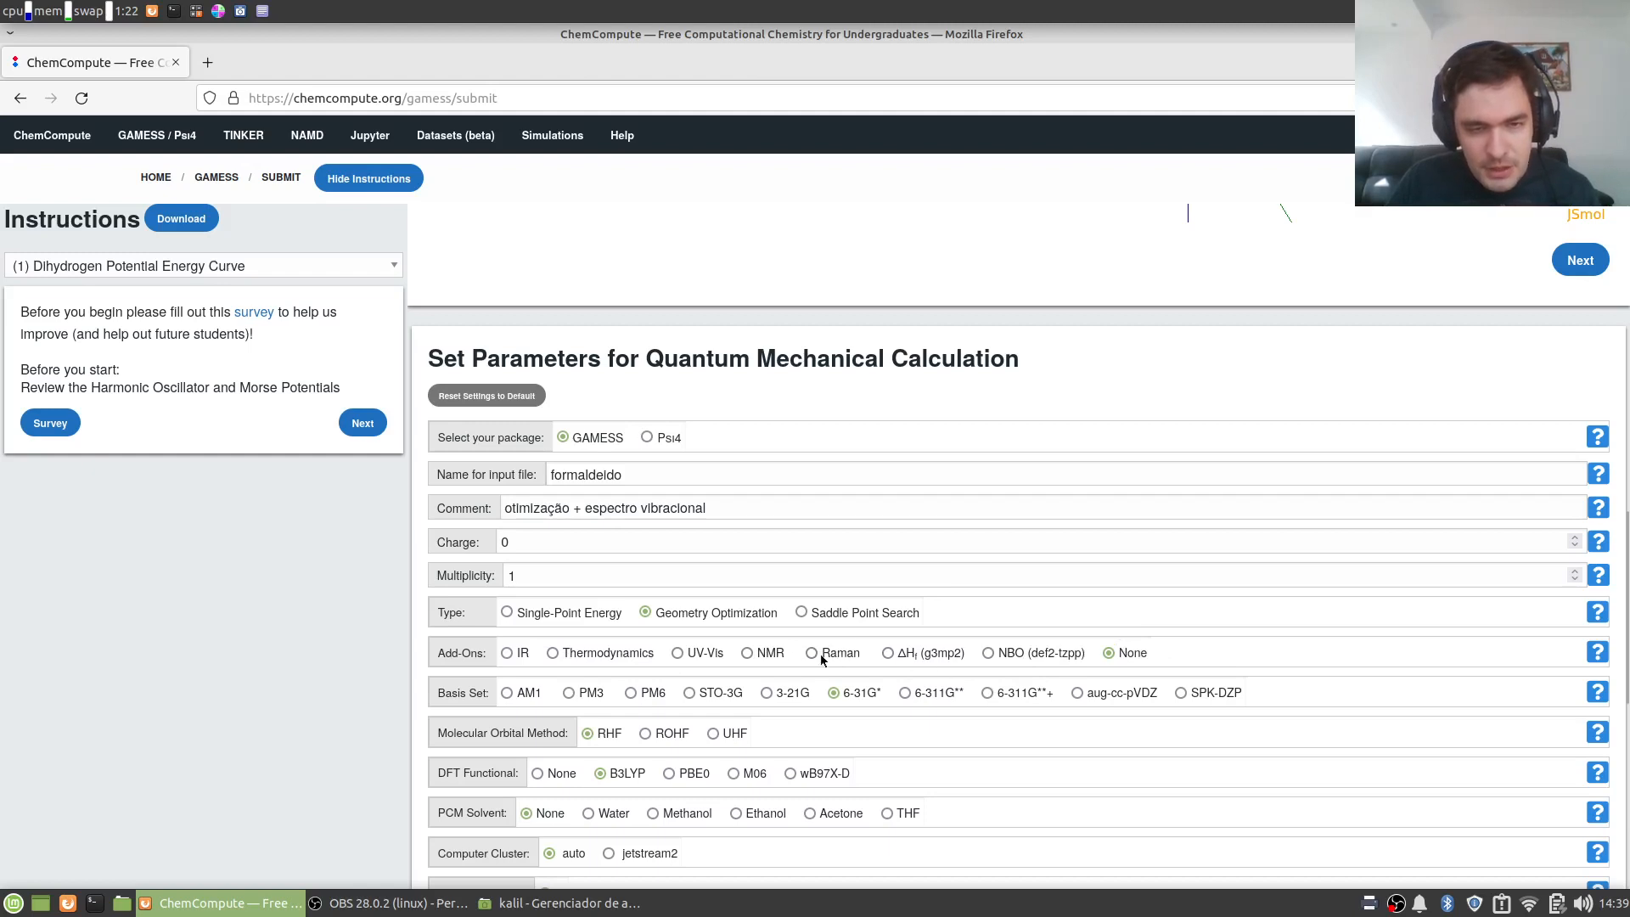
pyautogui.click(508, 654)
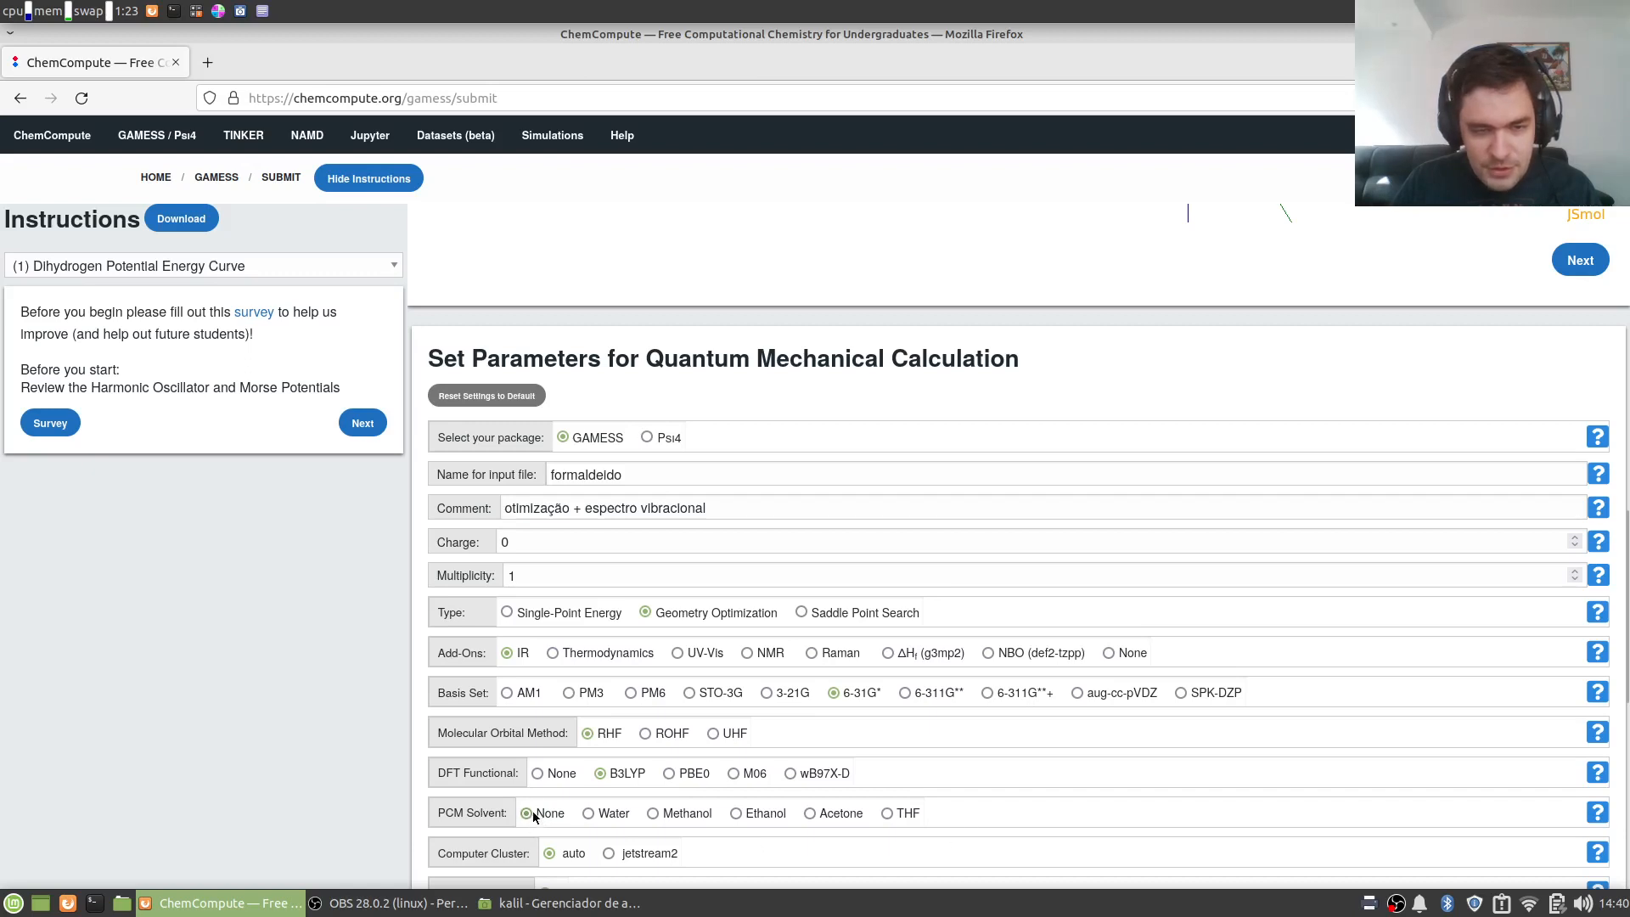
pyautogui.scroll(-3, 554, 797)
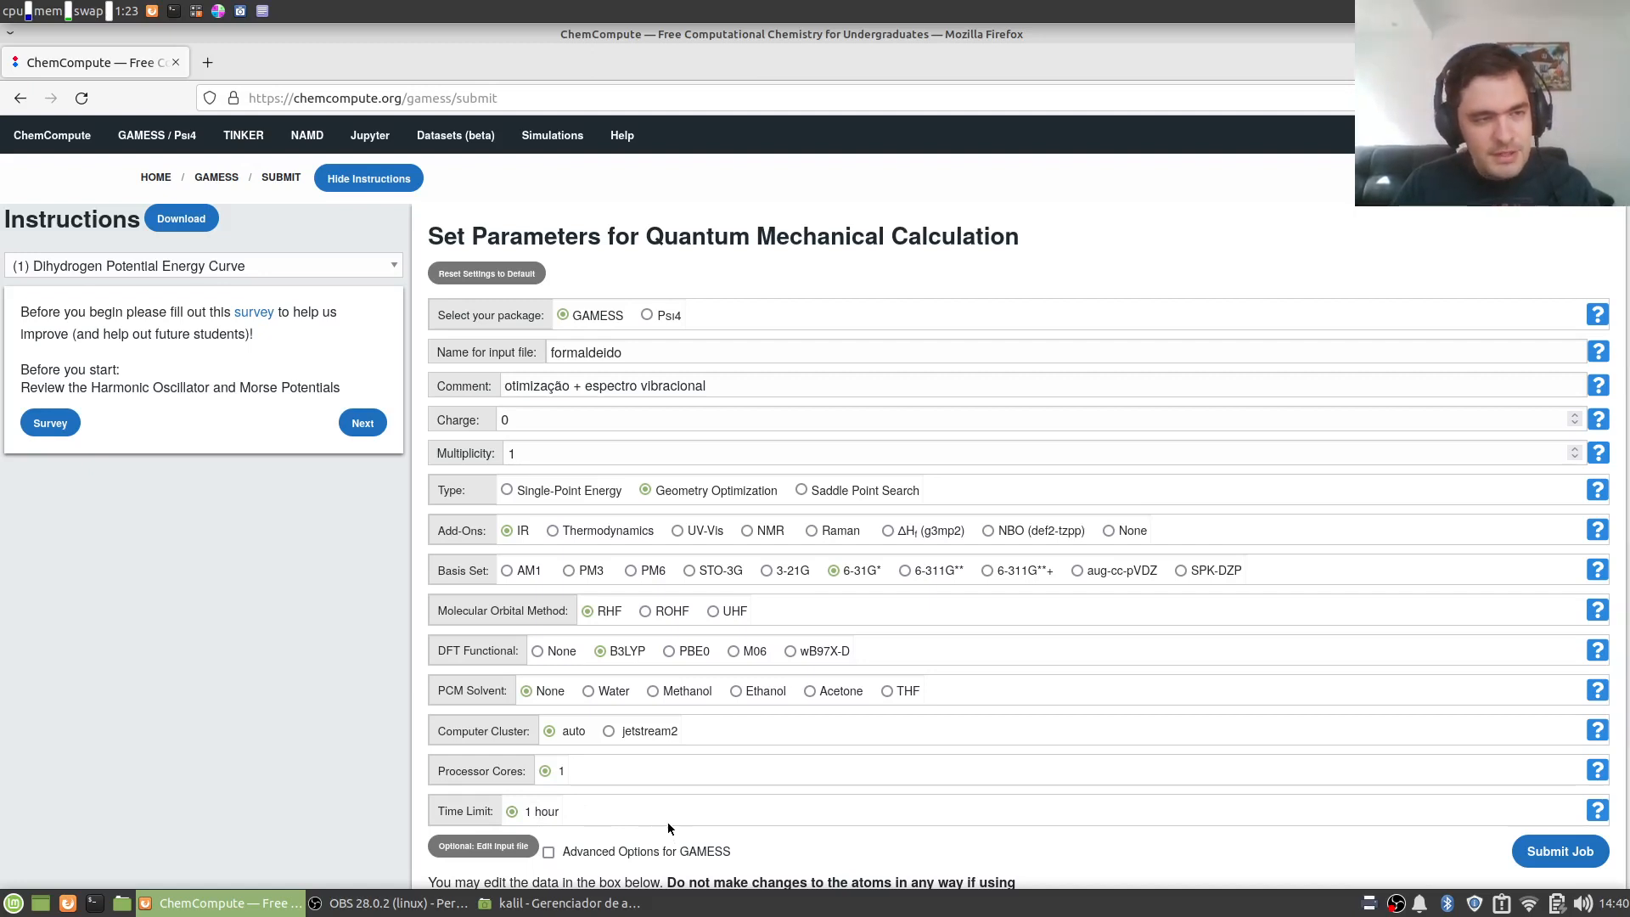
pyautogui.scroll(-3, 667, 821)
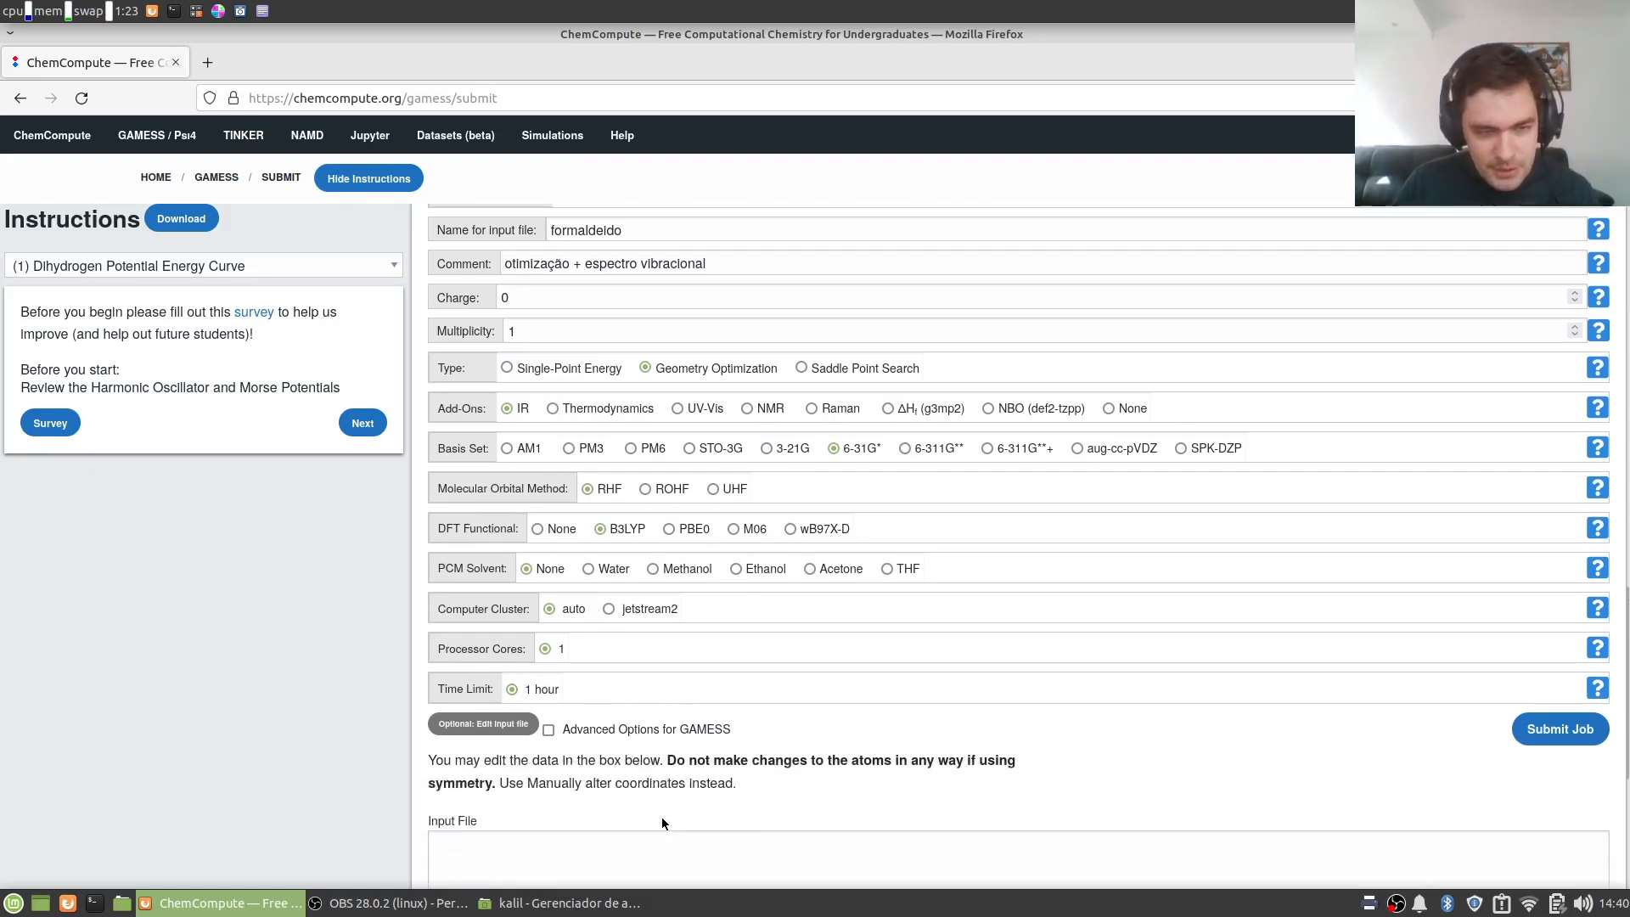
# - Generate the optional editable GAMESS input file and review its control, force, basis set and molecule data sections
pyautogui.click(1571, 737)
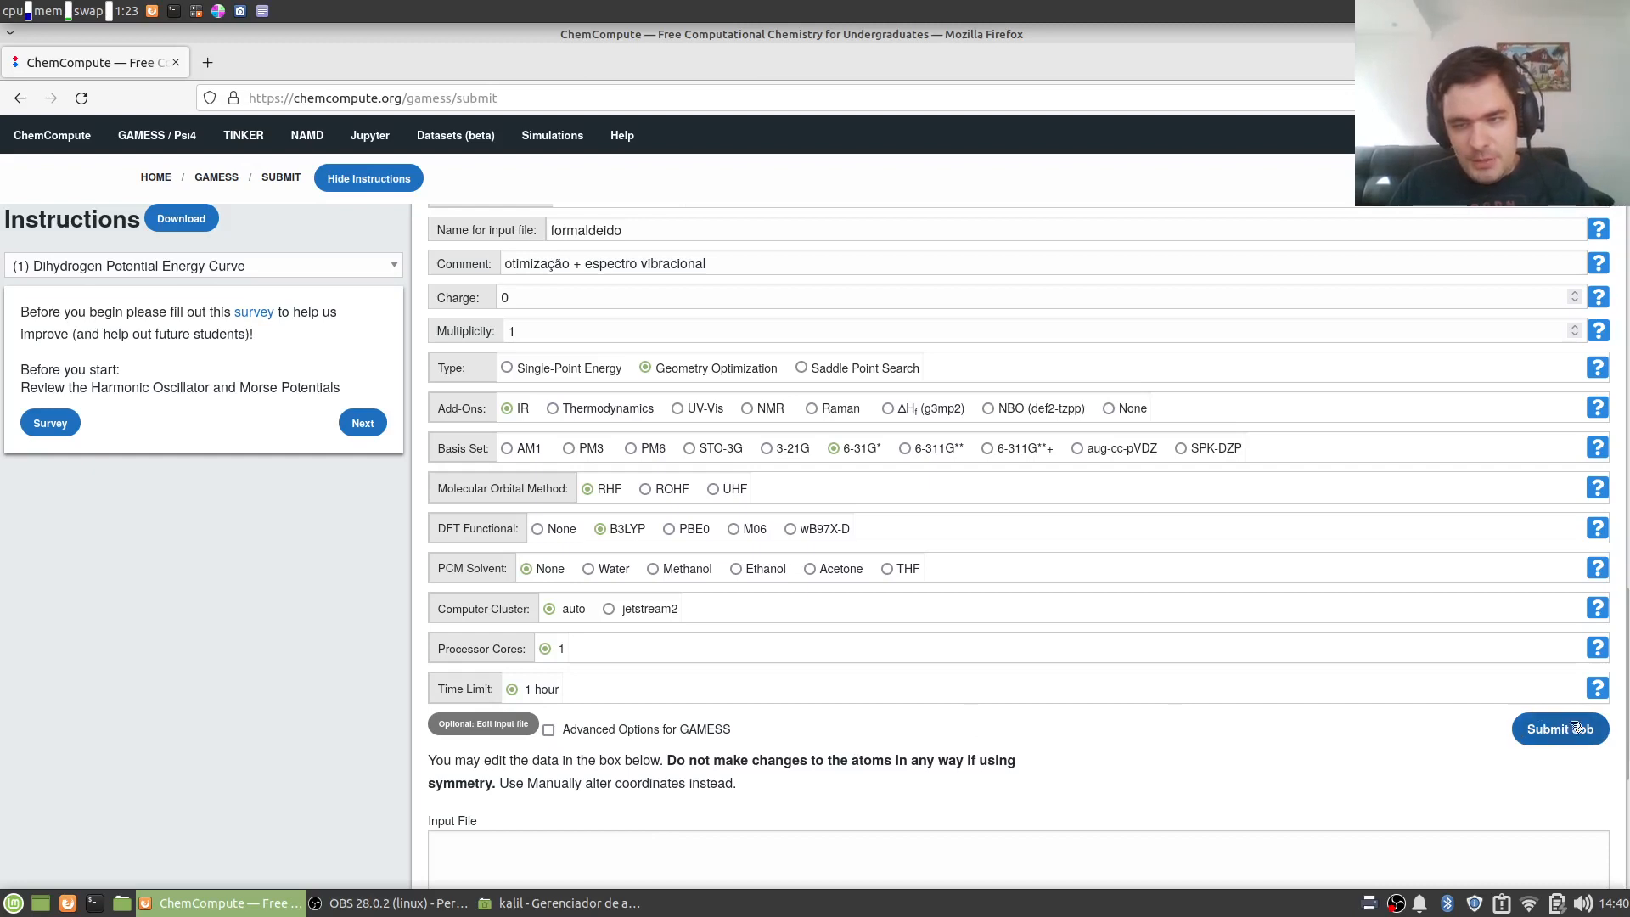
pyautogui.click(506, 728)
pyautogui.scroll(-3, 1062, 772)
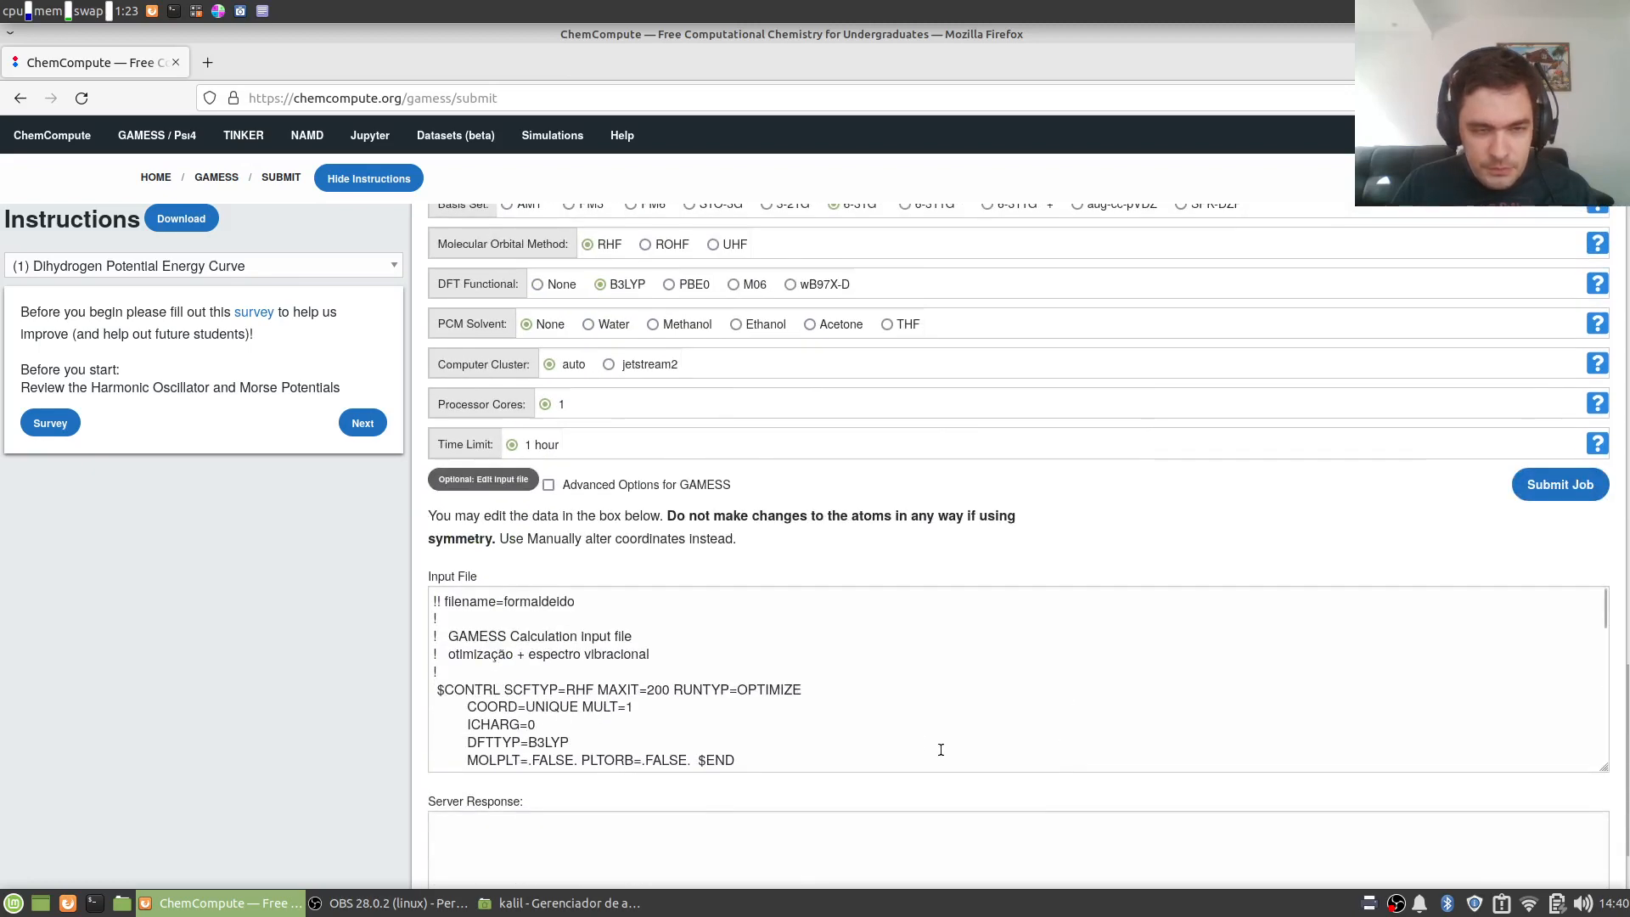
pyautogui.scroll(-5, 883, 721)
pyautogui.scroll(2, 858, 702)
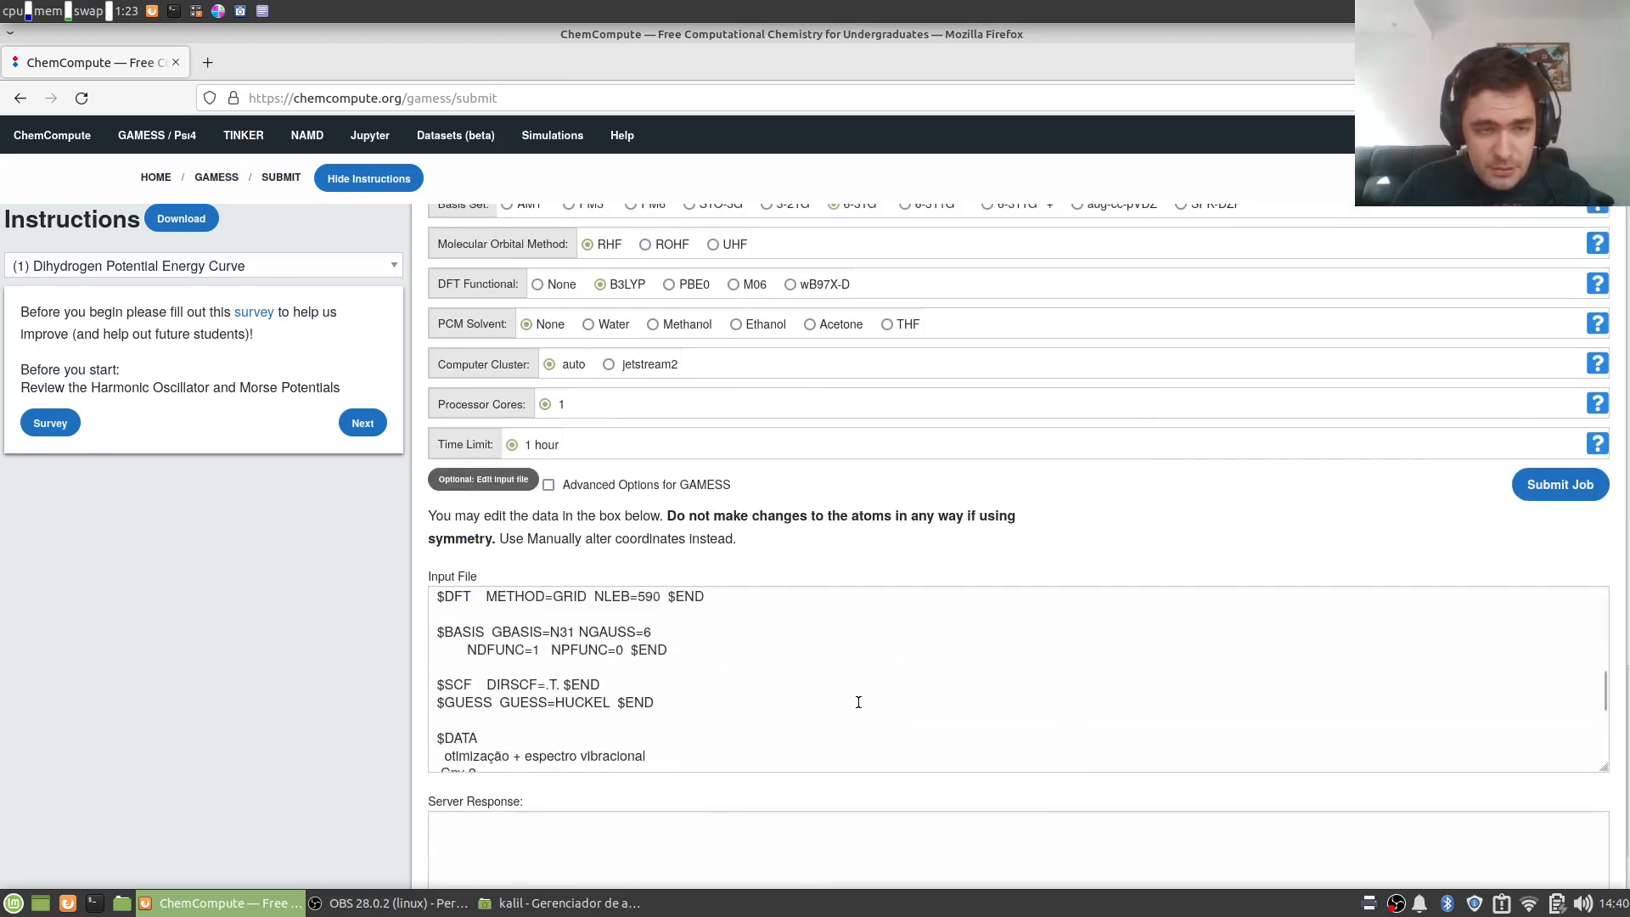
pyautogui.scroll(8, 858, 701)
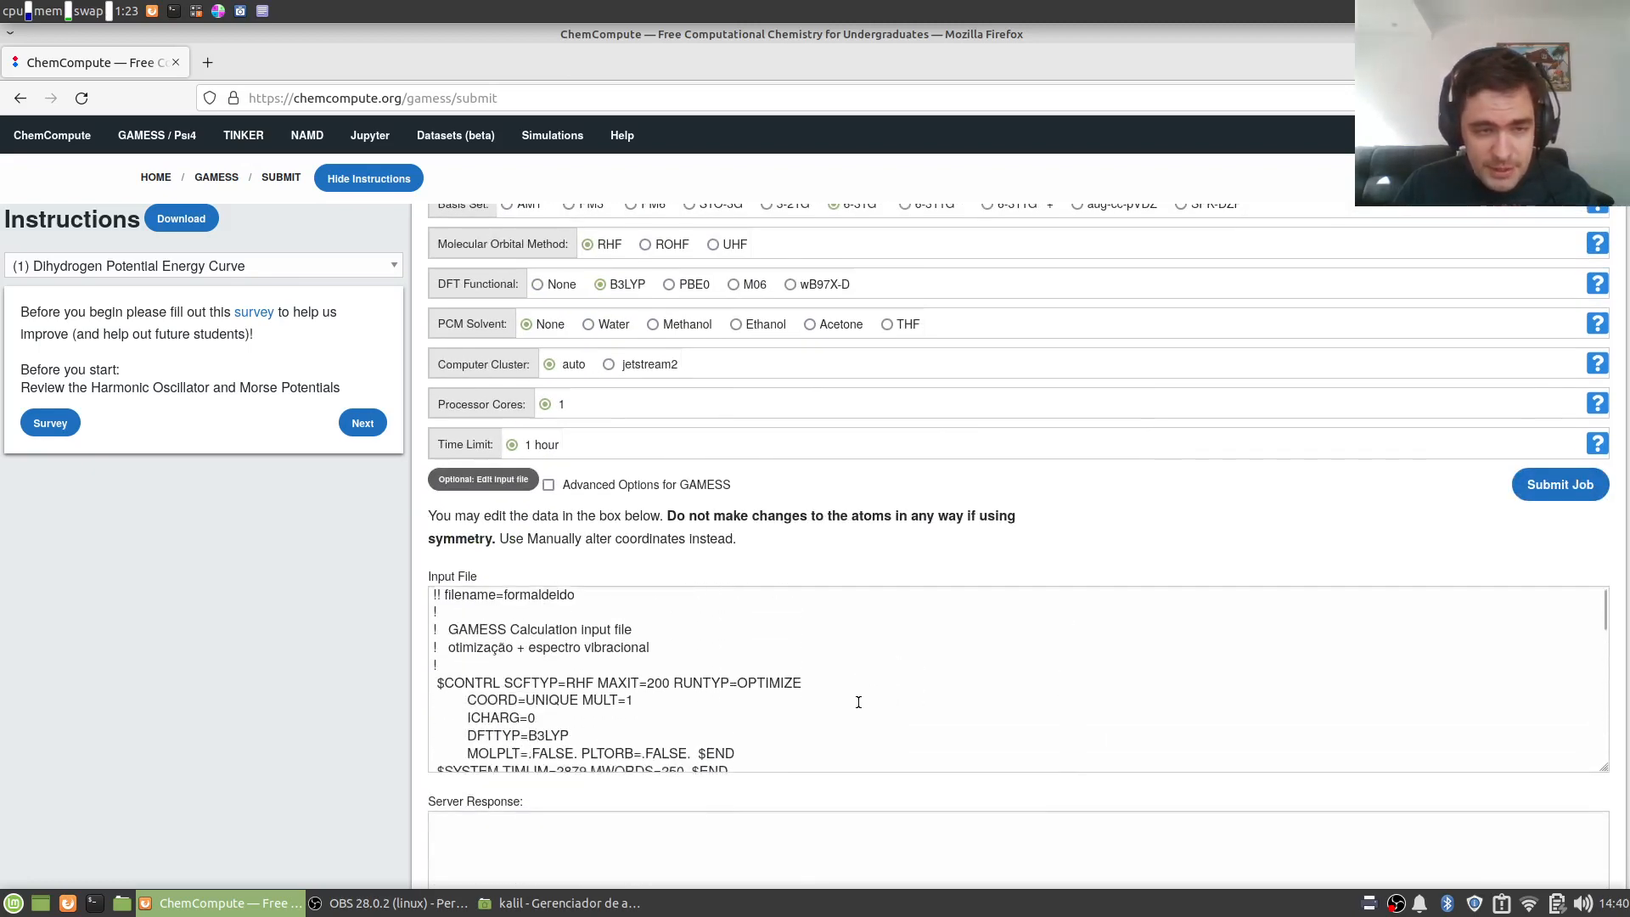
pyautogui.scroll(-3, 858, 702)
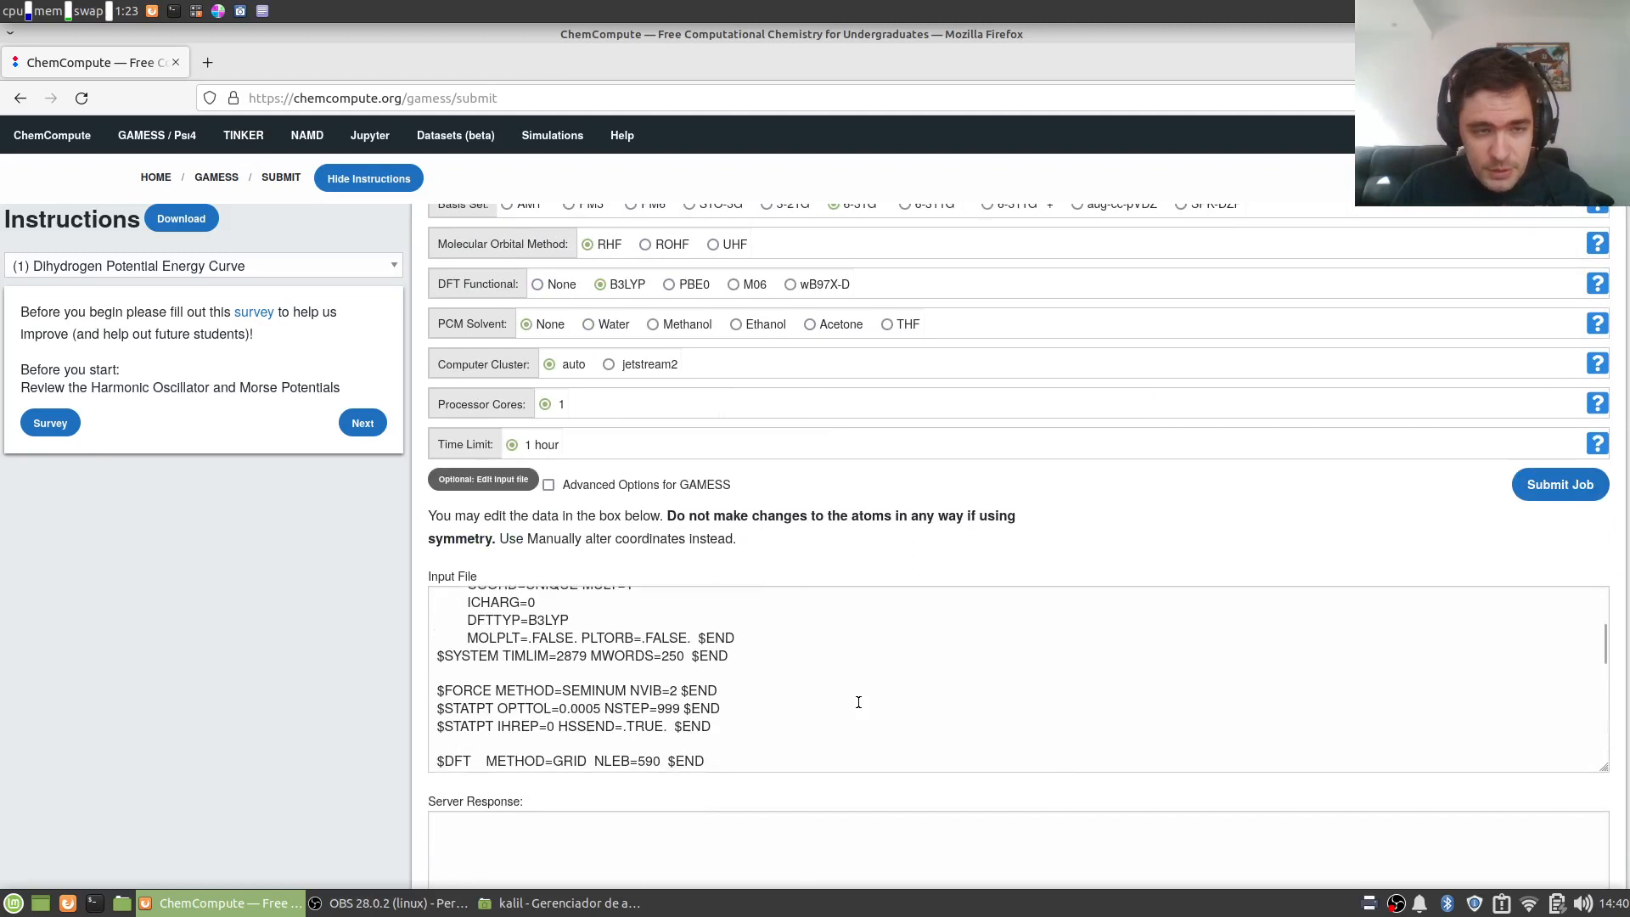
pyautogui.click(696, 639)
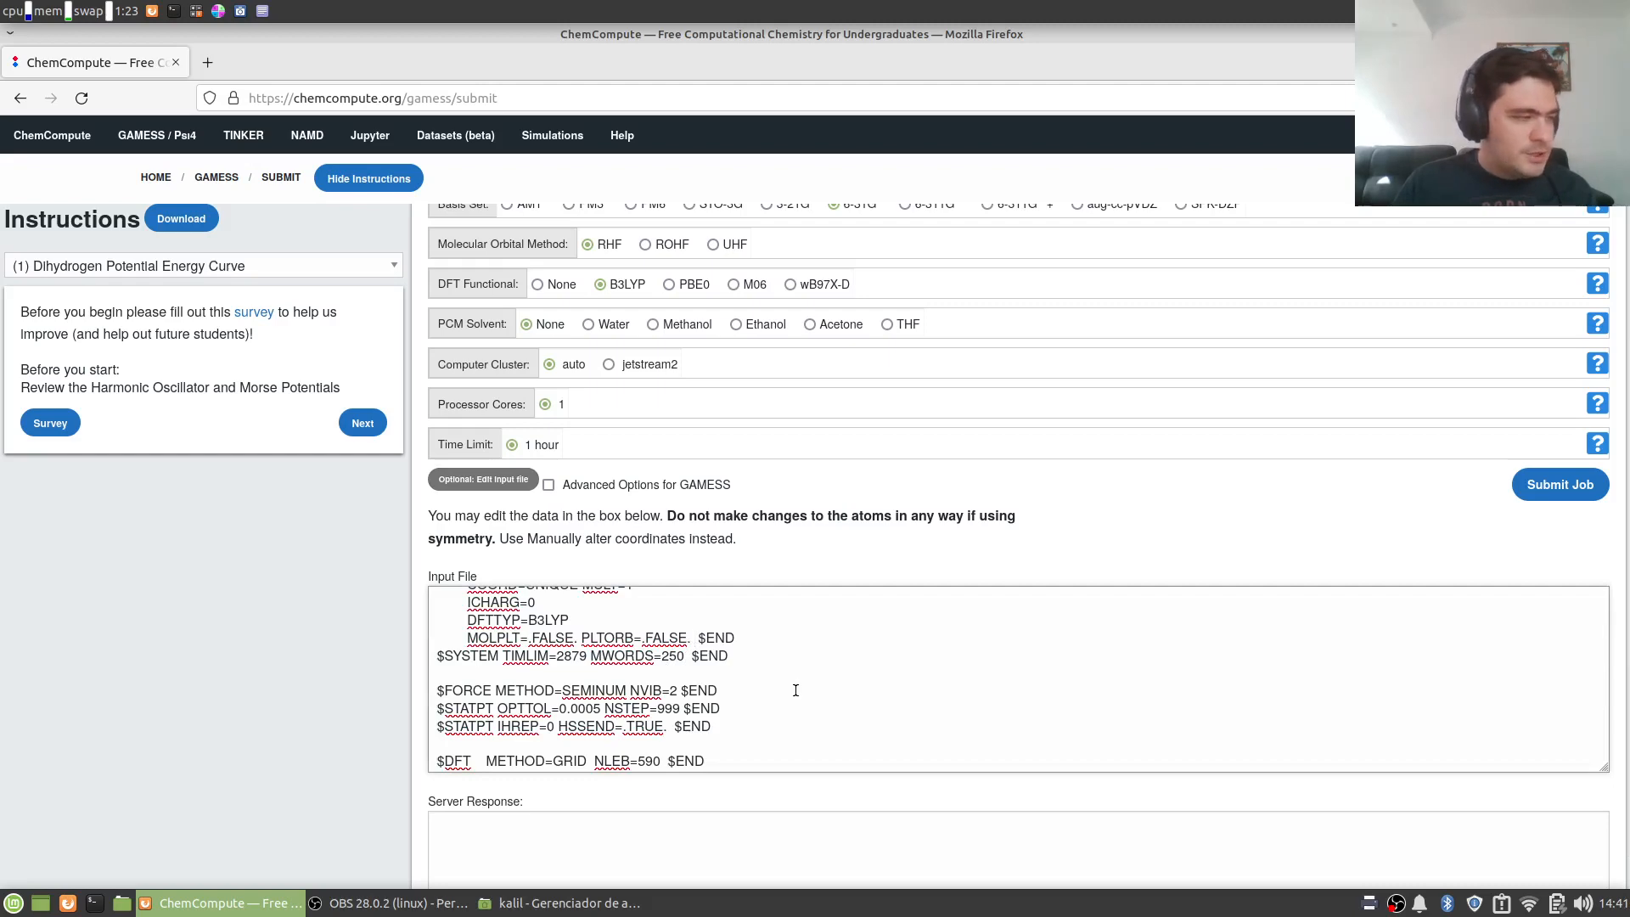
# - Submit the formaldehyde job and check its electronic energy on the status page while the calculation runs
pyautogui.scroll(3, 993, 255)
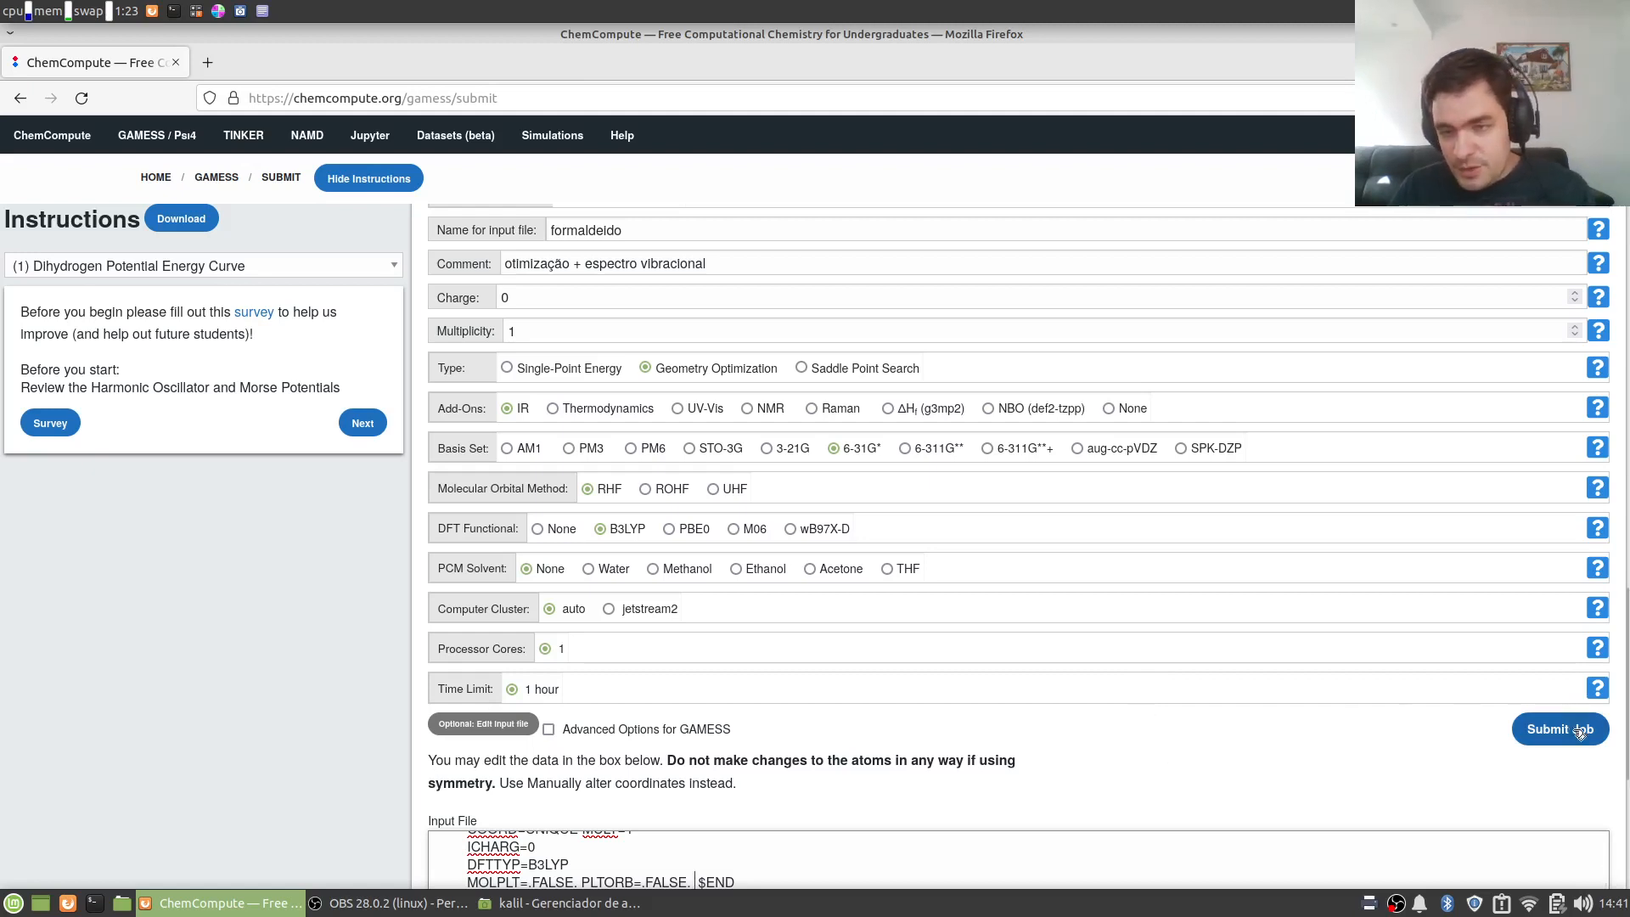
pyautogui.press('Down')
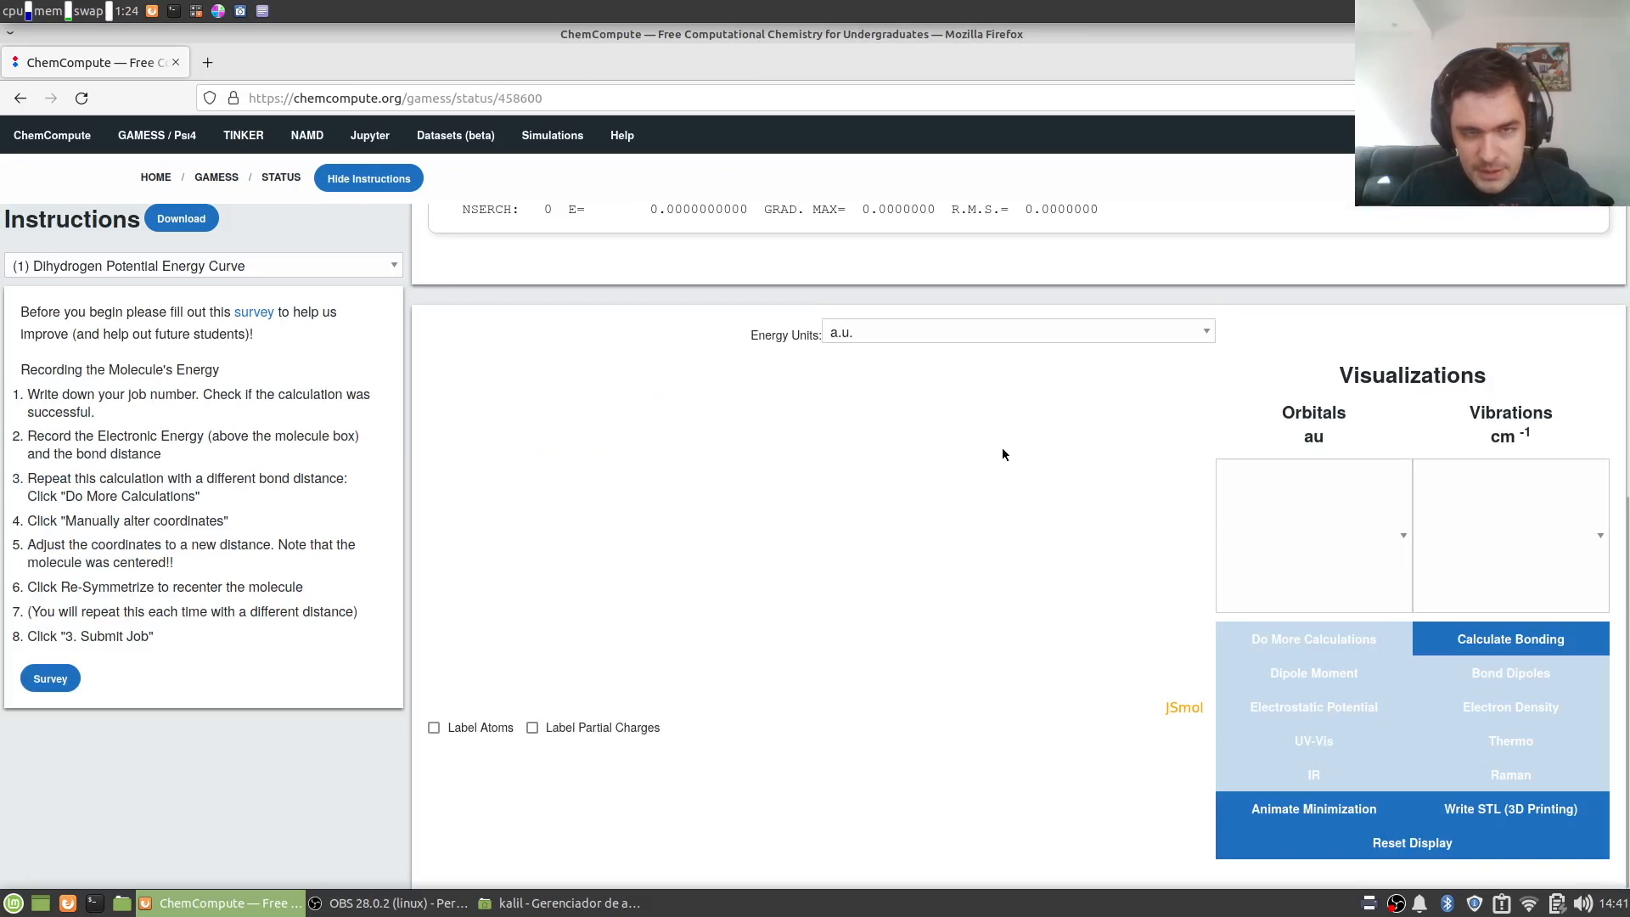
pyautogui.scroll(3, 1417, 343)
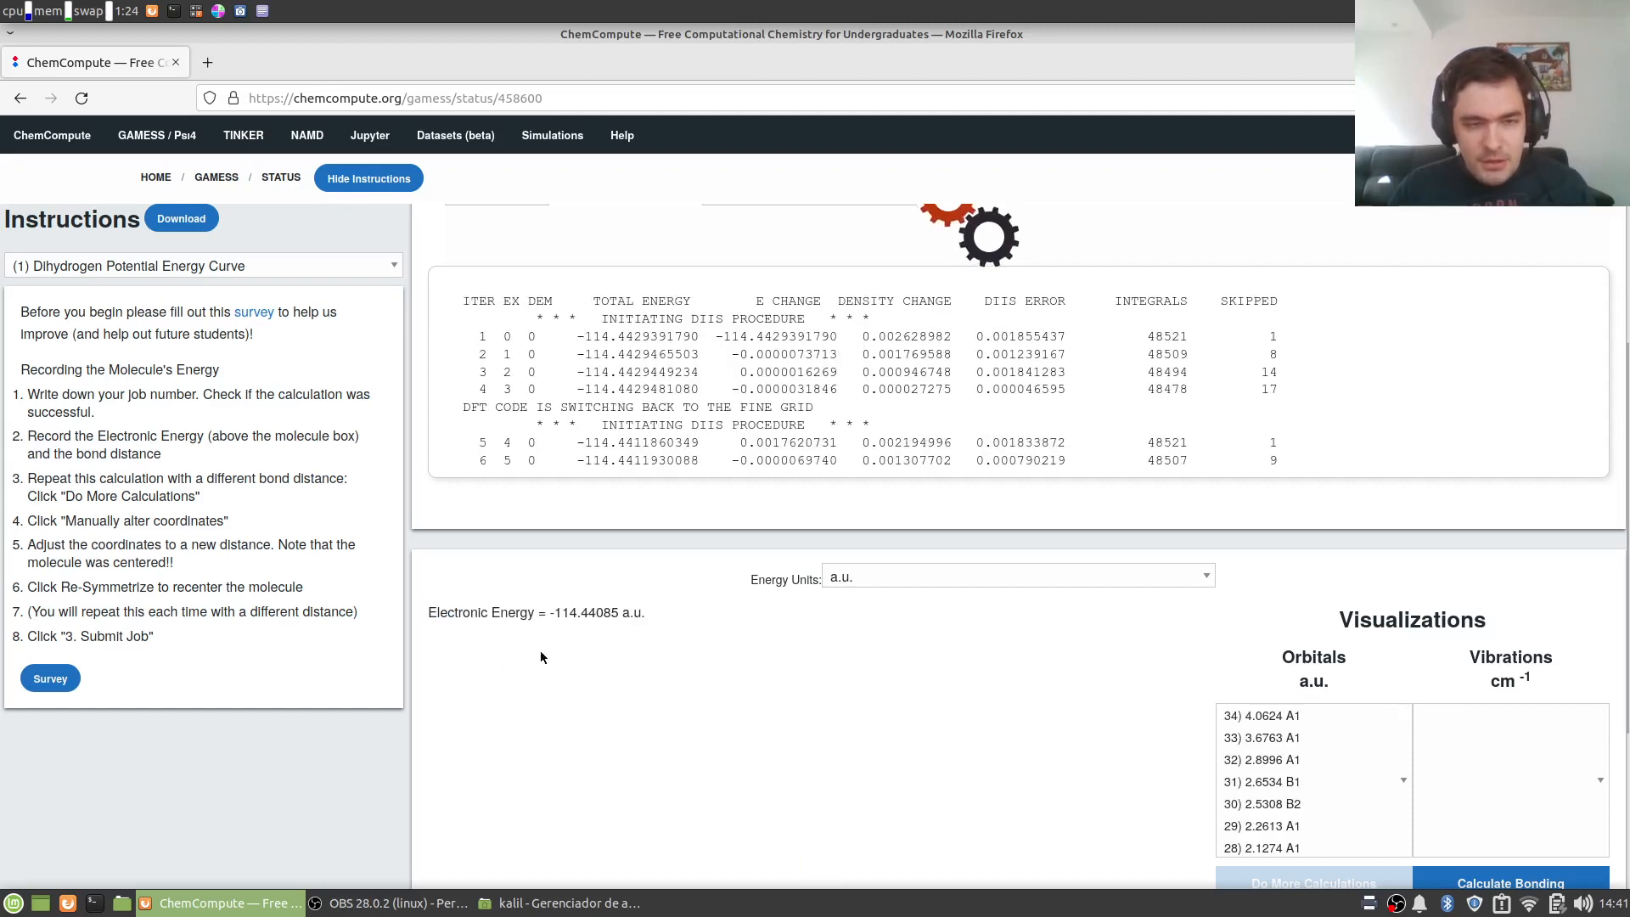
pyautogui.moveTo(642, 611); pyautogui.dragTo(534, 614)
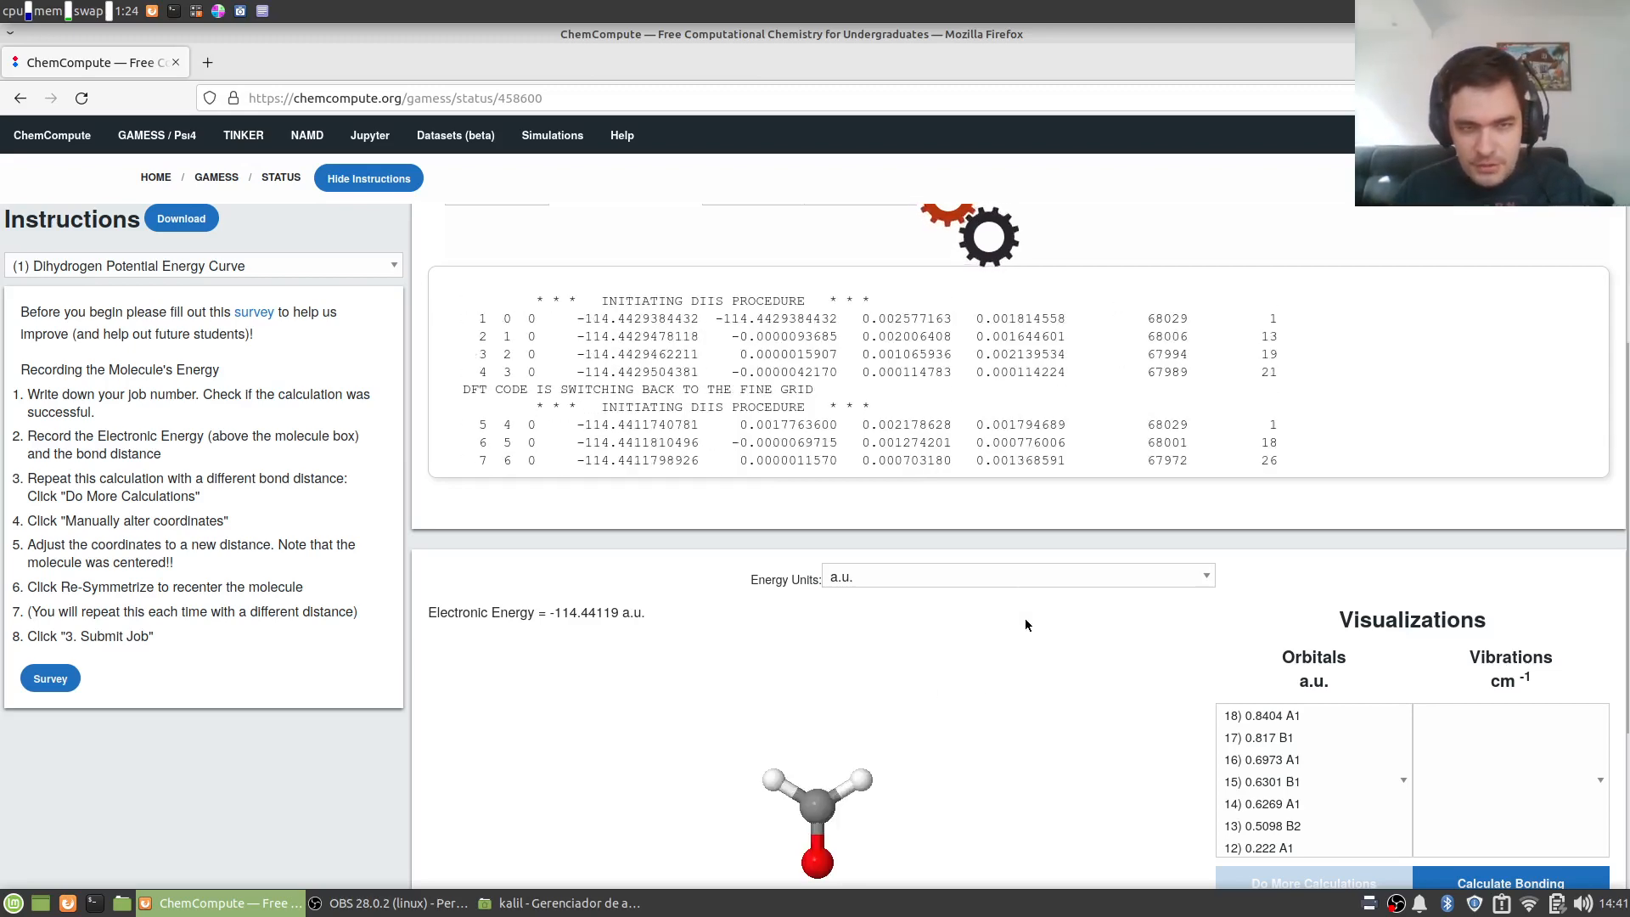
pyautogui.moveTo(645, 612); pyautogui.dragTo(547, 612)
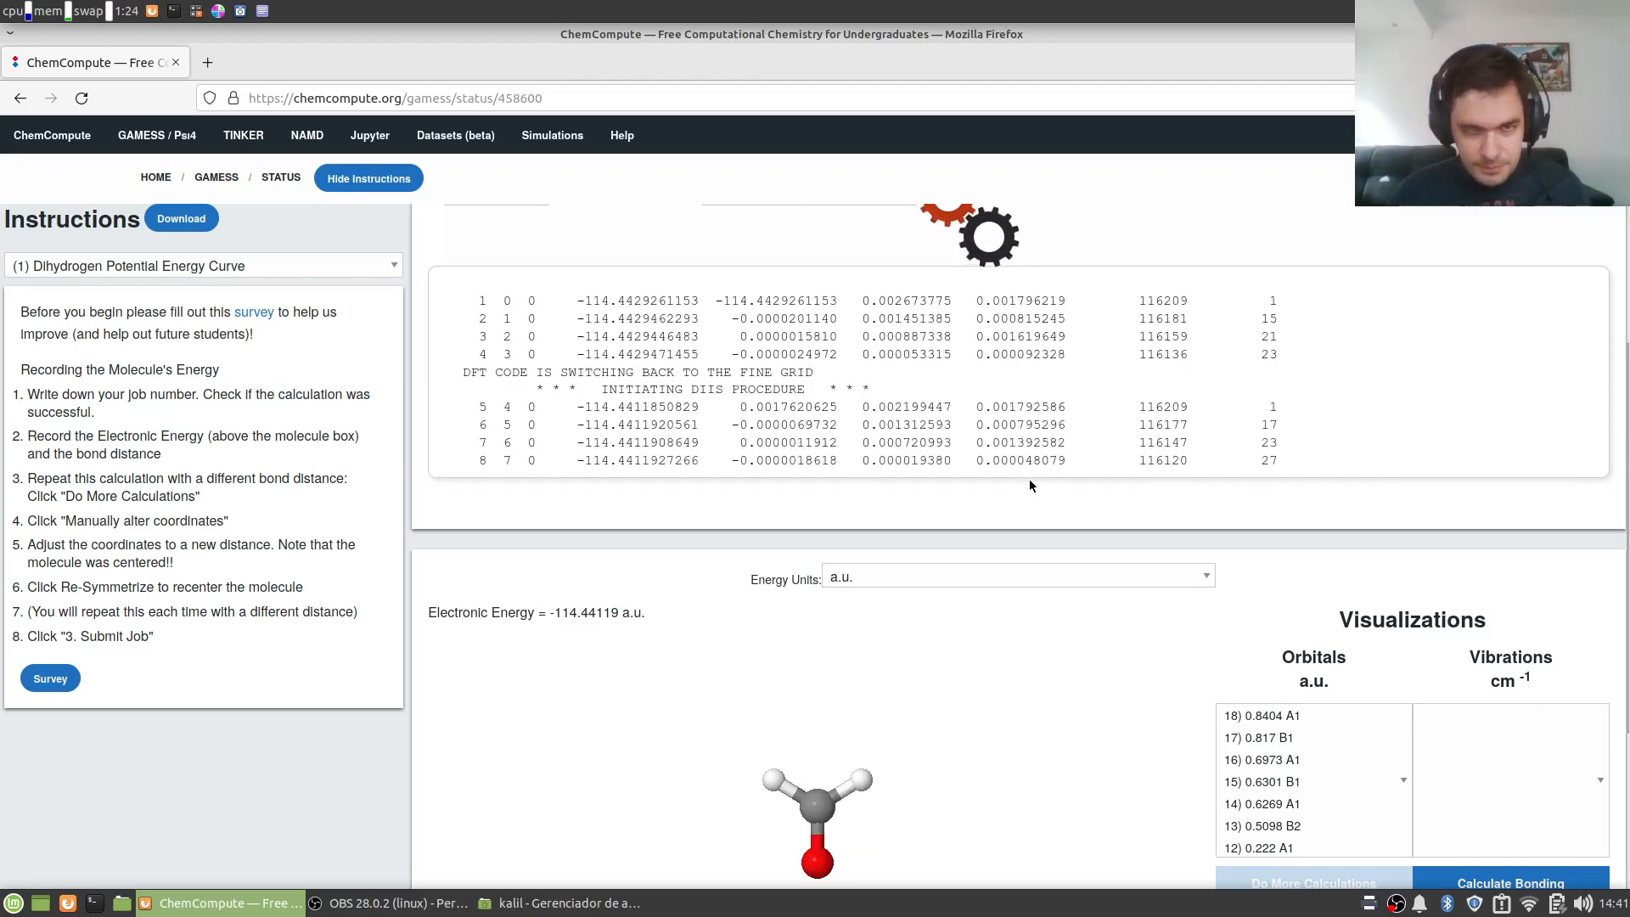
# - Open the submitted job's input file in the results and read down to the atomic coordinates
pyautogui.scroll(3, 1533, 323)
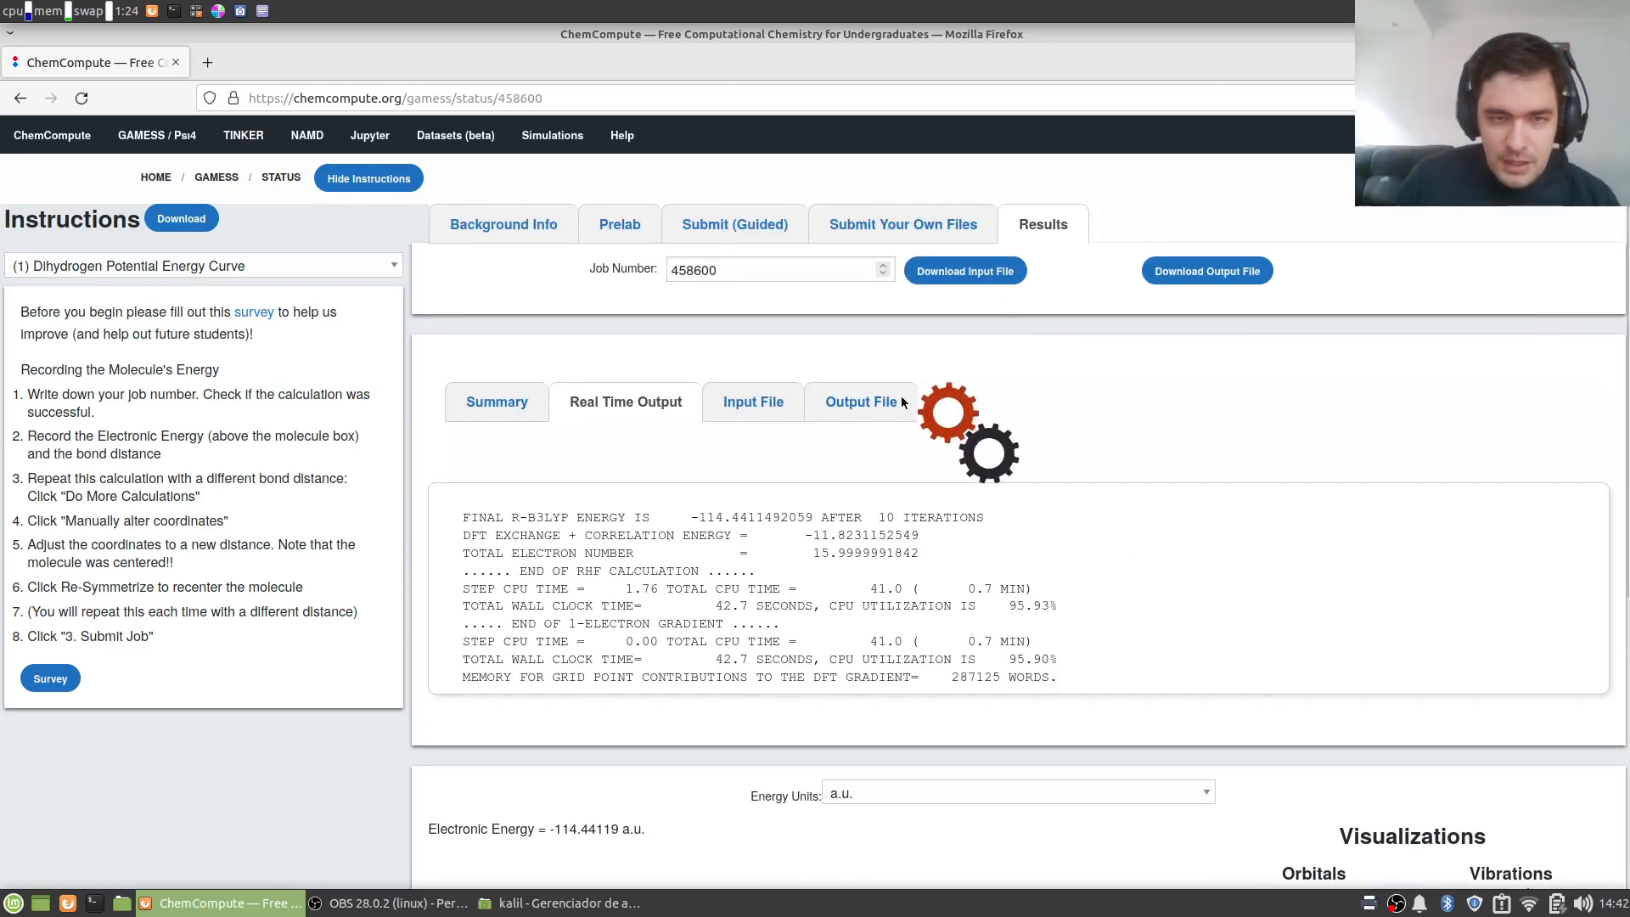
pyautogui.click(748, 404)
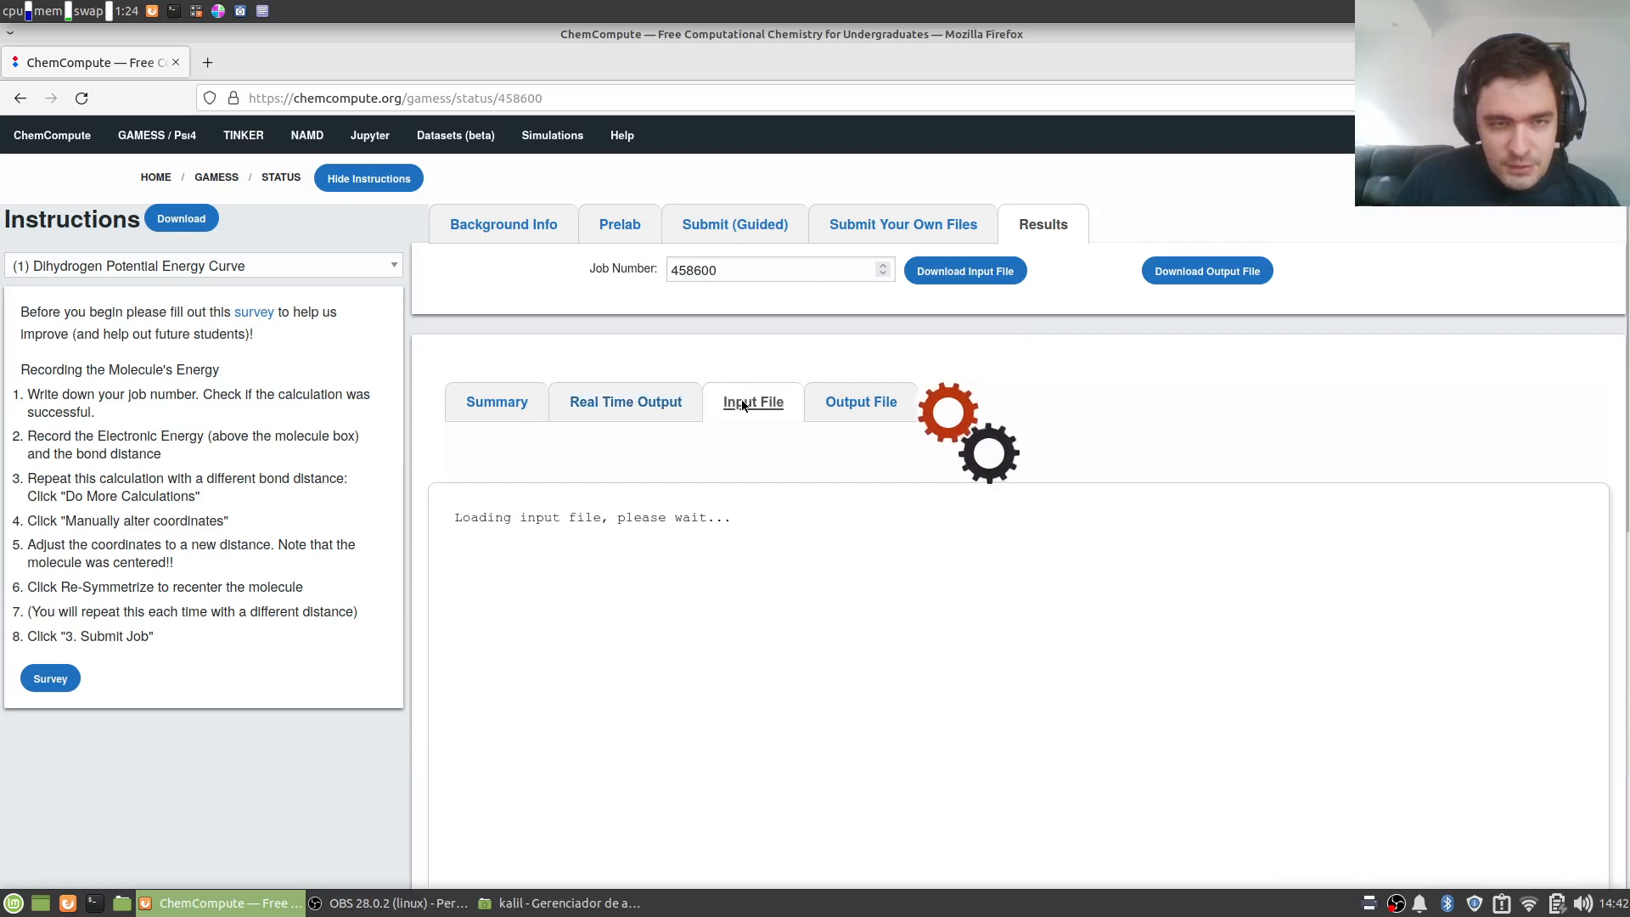
pyautogui.scroll(-5, 913, 629)
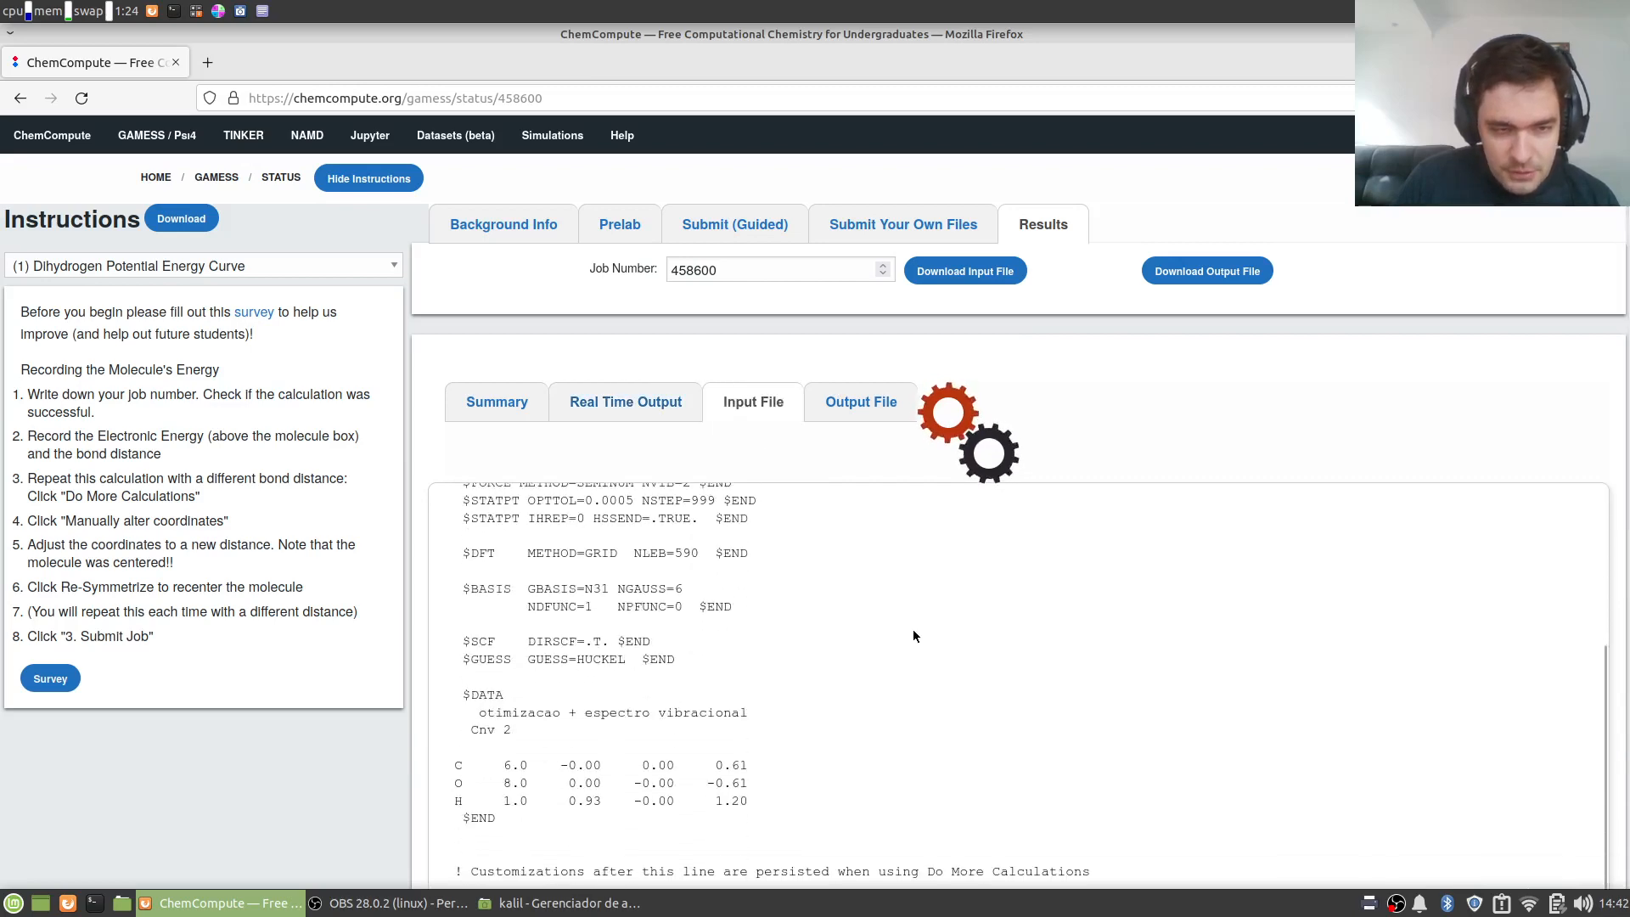
# - Open the running job's output file and read from the GAMESS header through the echoed input cards
pyautogui.click(862, 401)
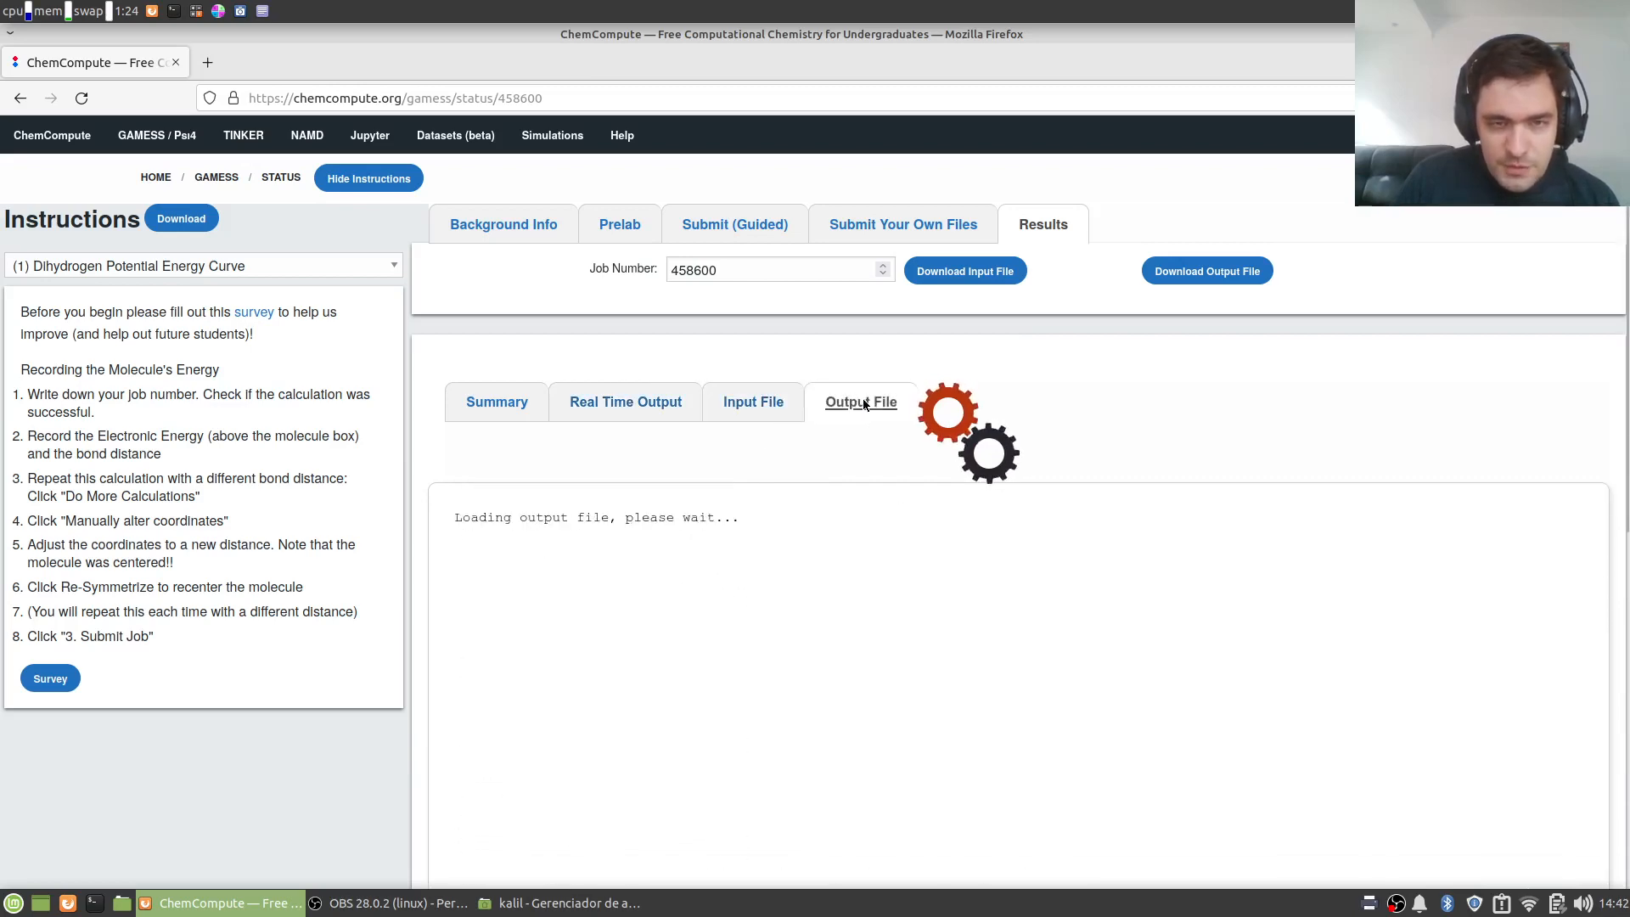
pyautogui.scroll(-5, 1470, 616)
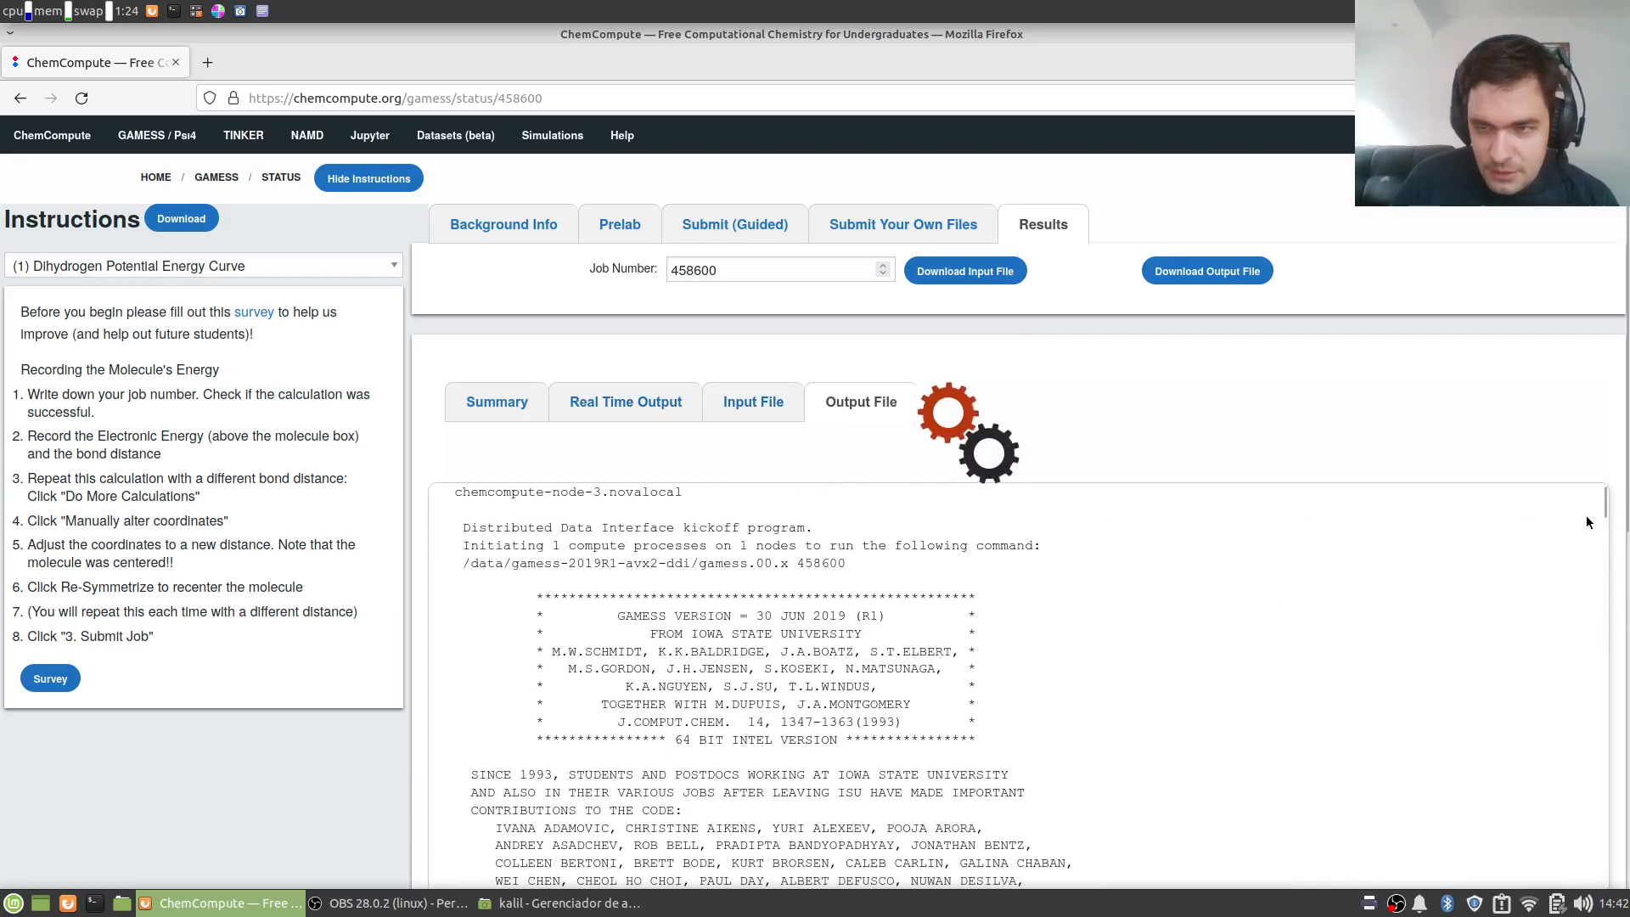
pyautogui.scroll(-8, 1319, 642)
pyautogui.scroll(-15, 1318, 648)
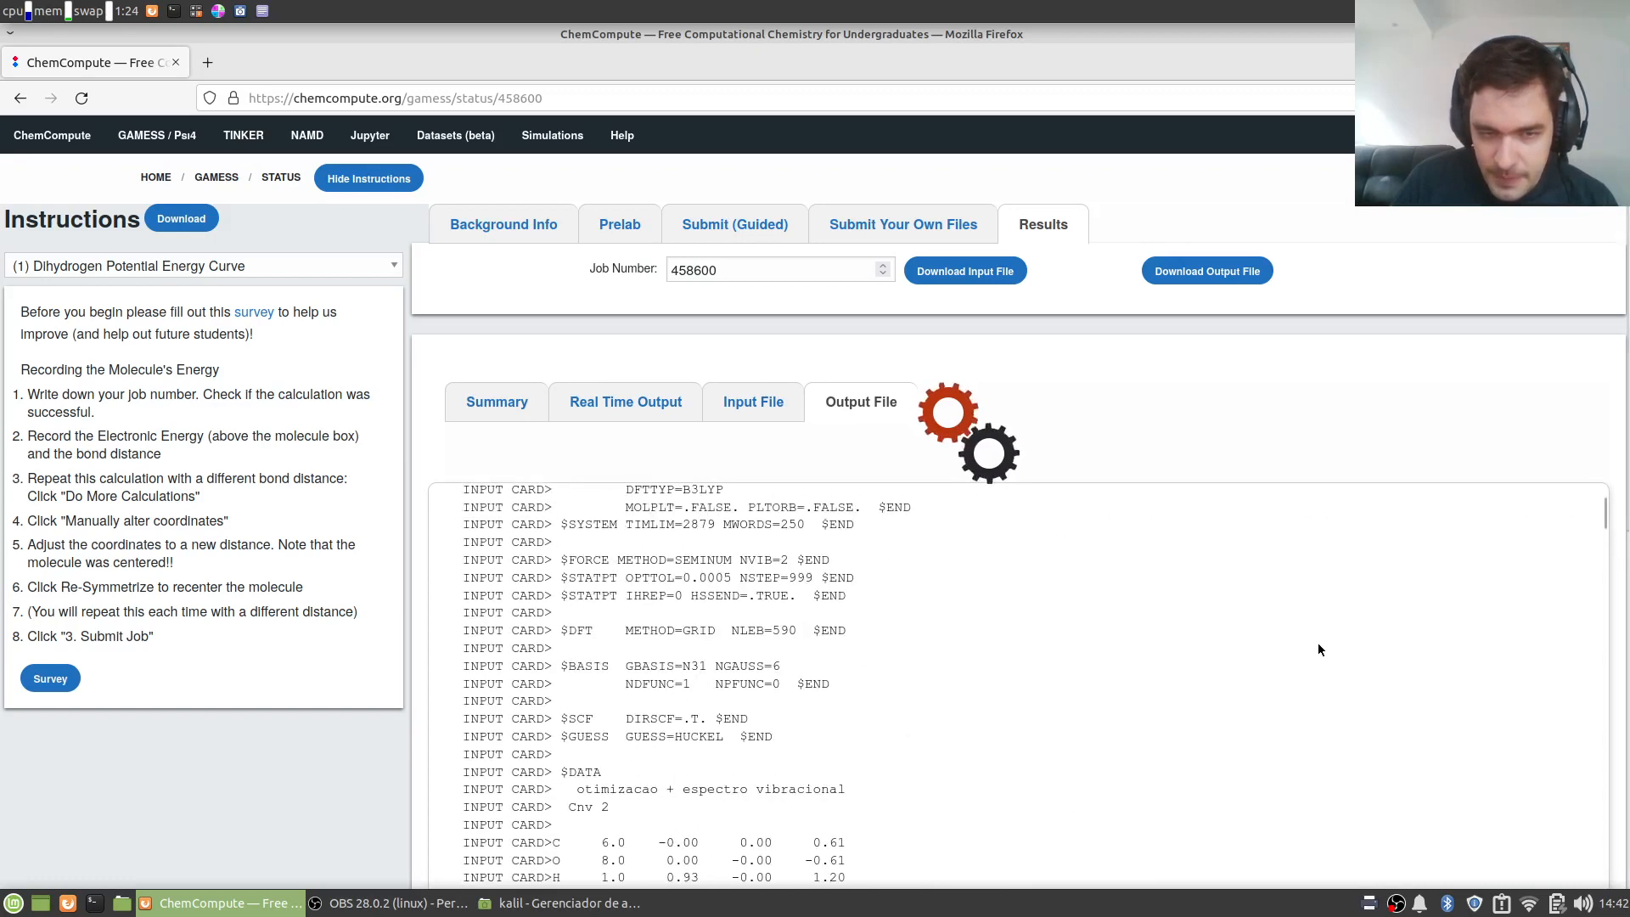
pyautogui.scroll(-15, 1318, 651)
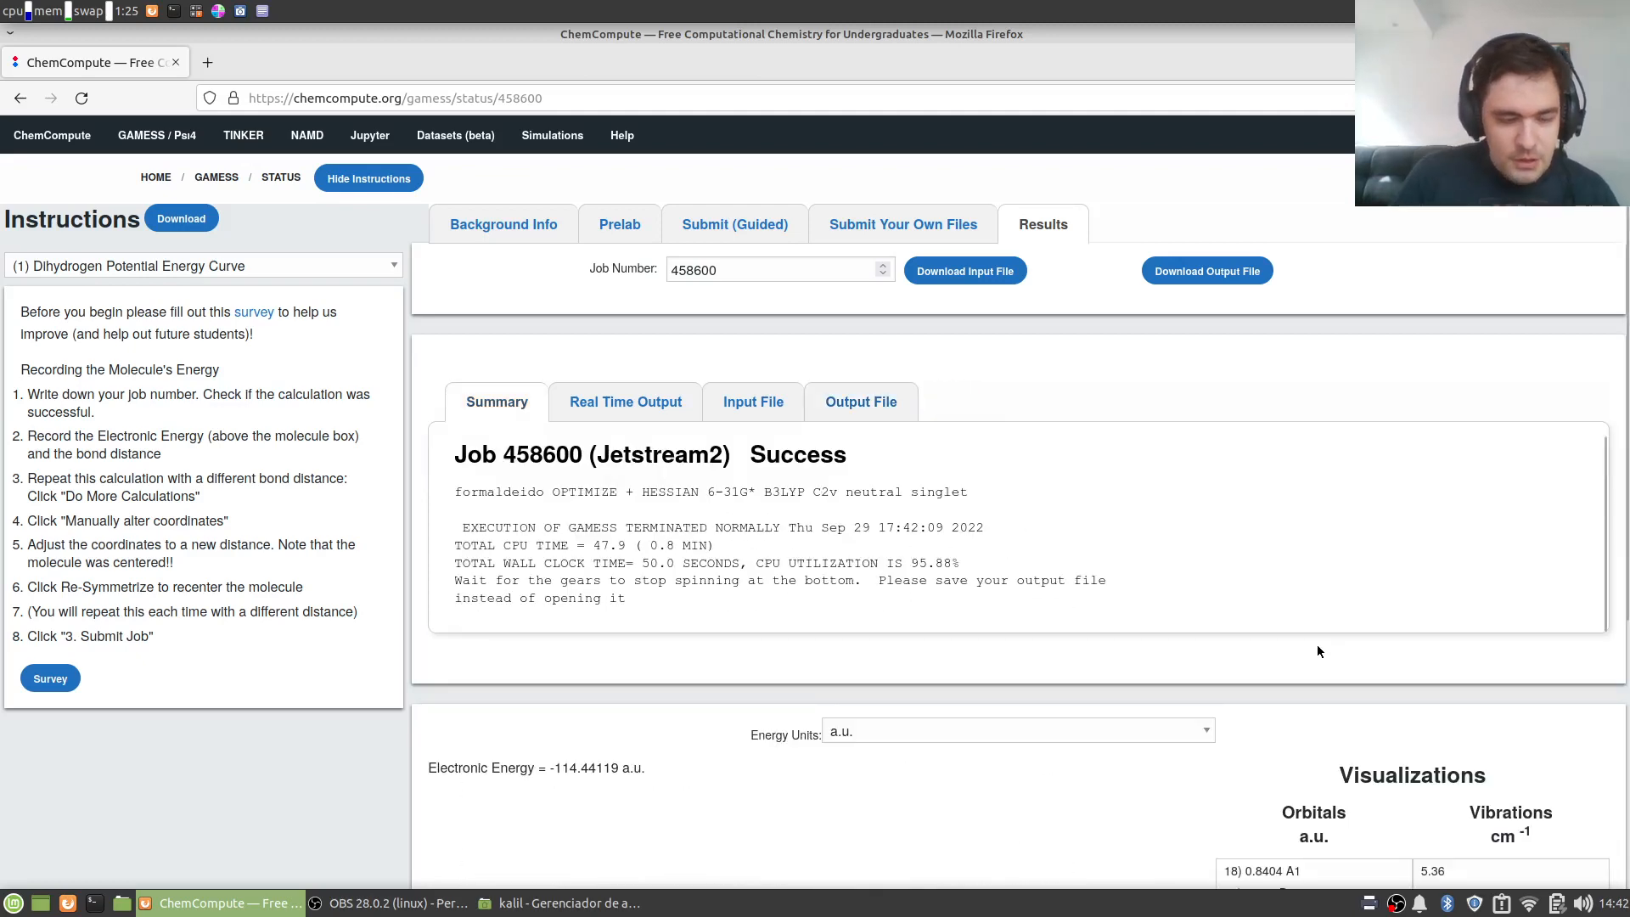
# - Open the completed job's output file and examine its closing section and the vibrational frequency tables
pyautogui.click(879, 416)
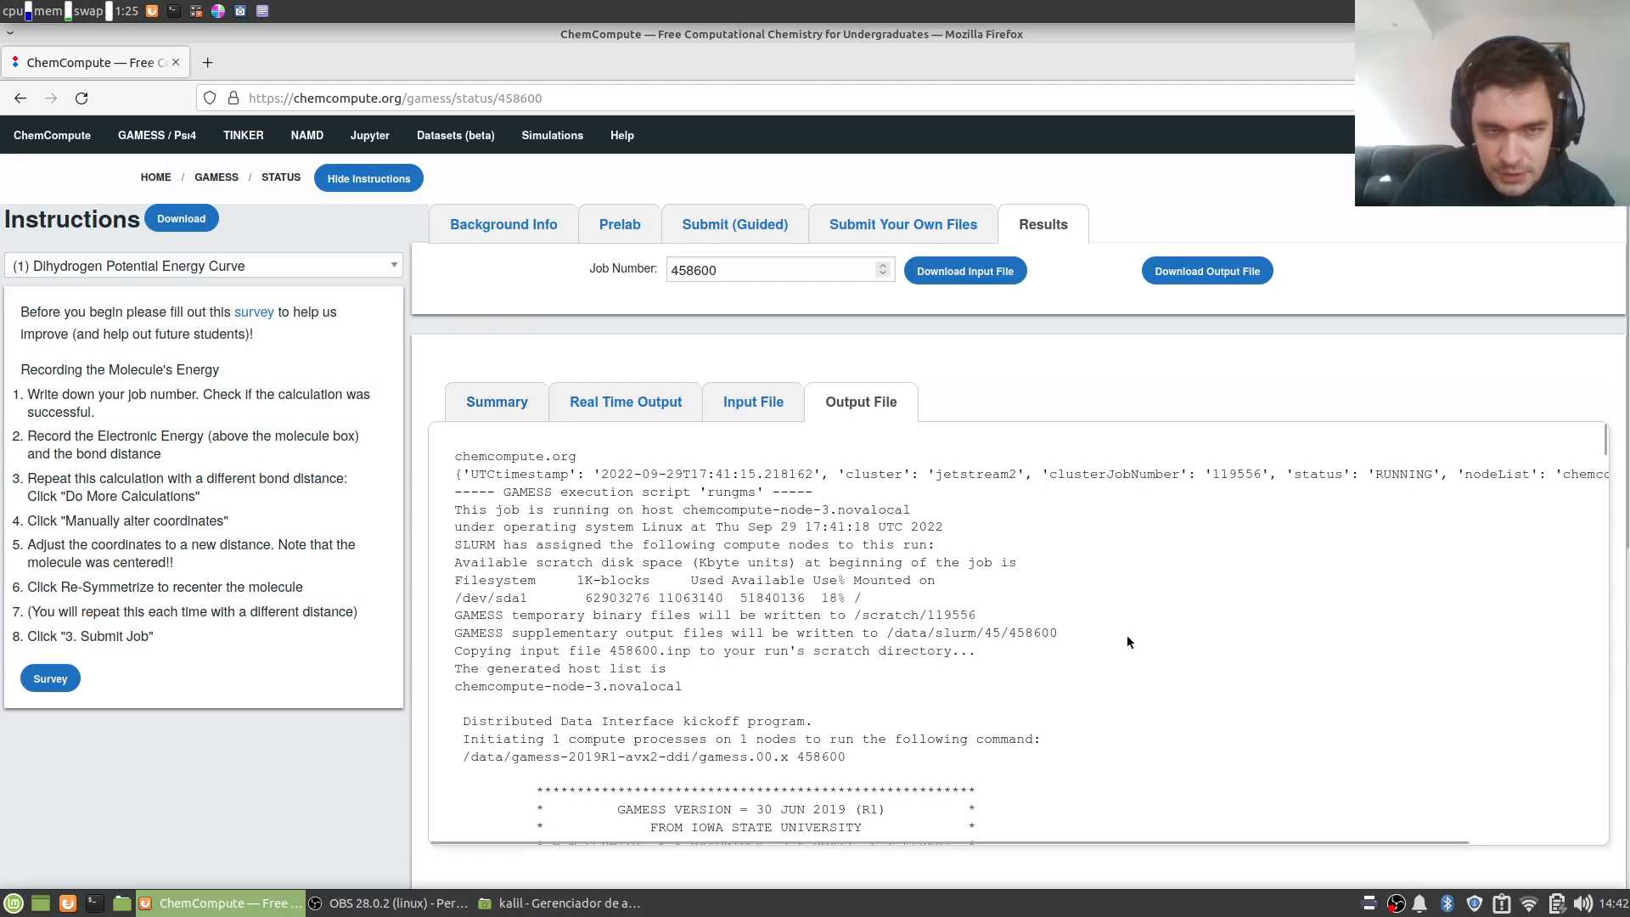
pyautogui.scroll(-5, 1172, 628)
pyautogui.moveTo(1606, 448); pyautogui.dragTo(1606, 836)
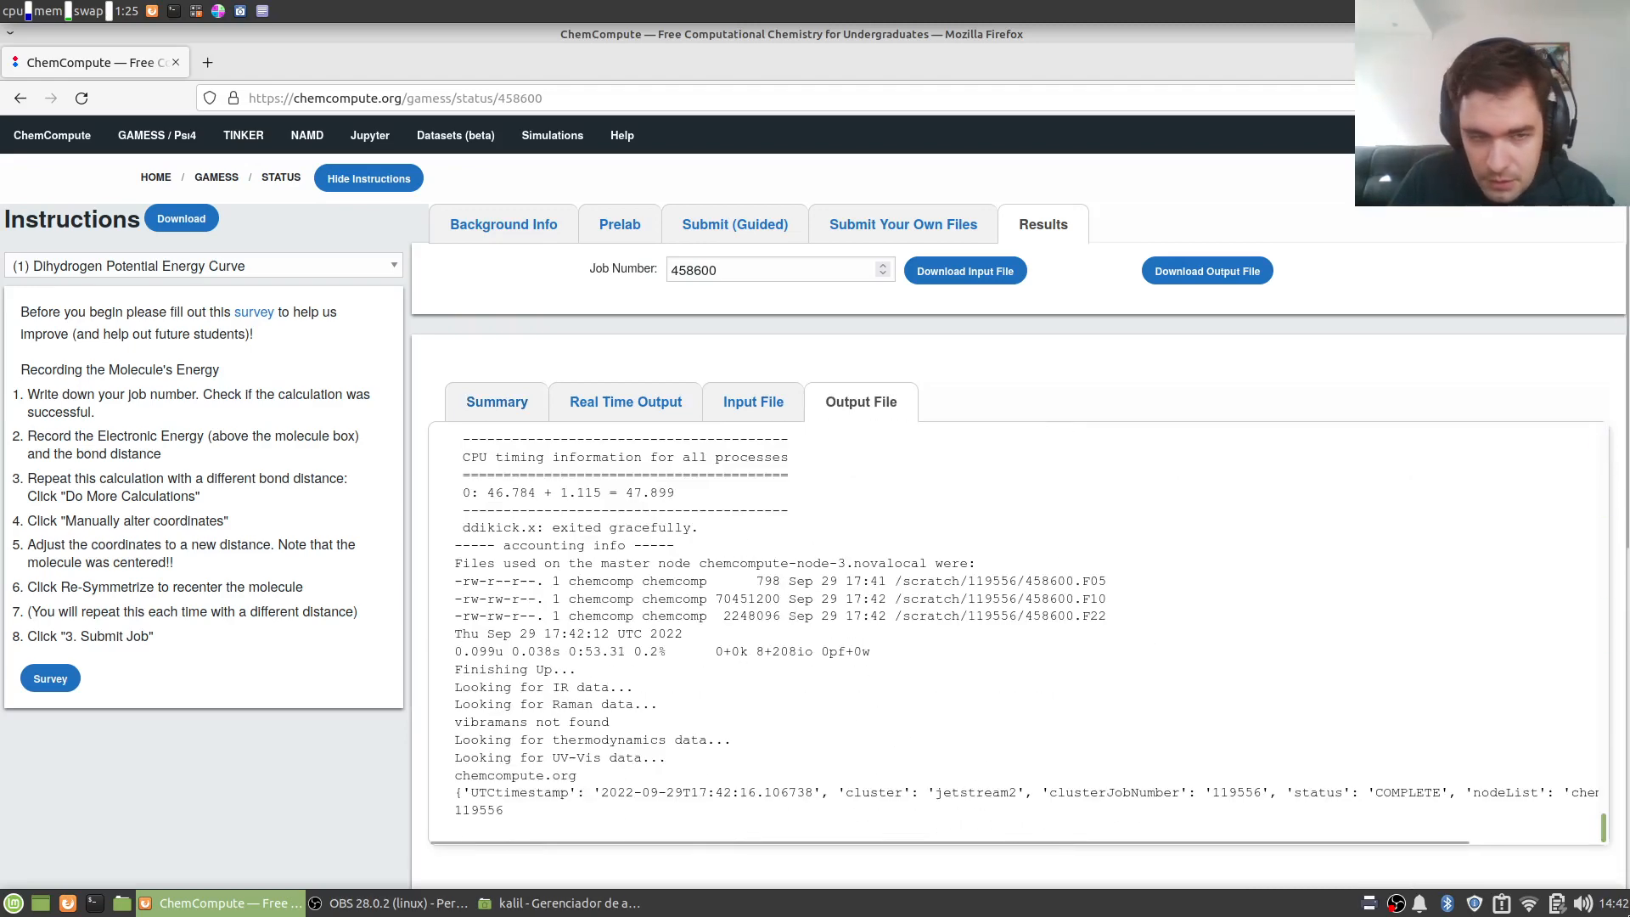
pyautogui.scroll(-3, 828, 766)
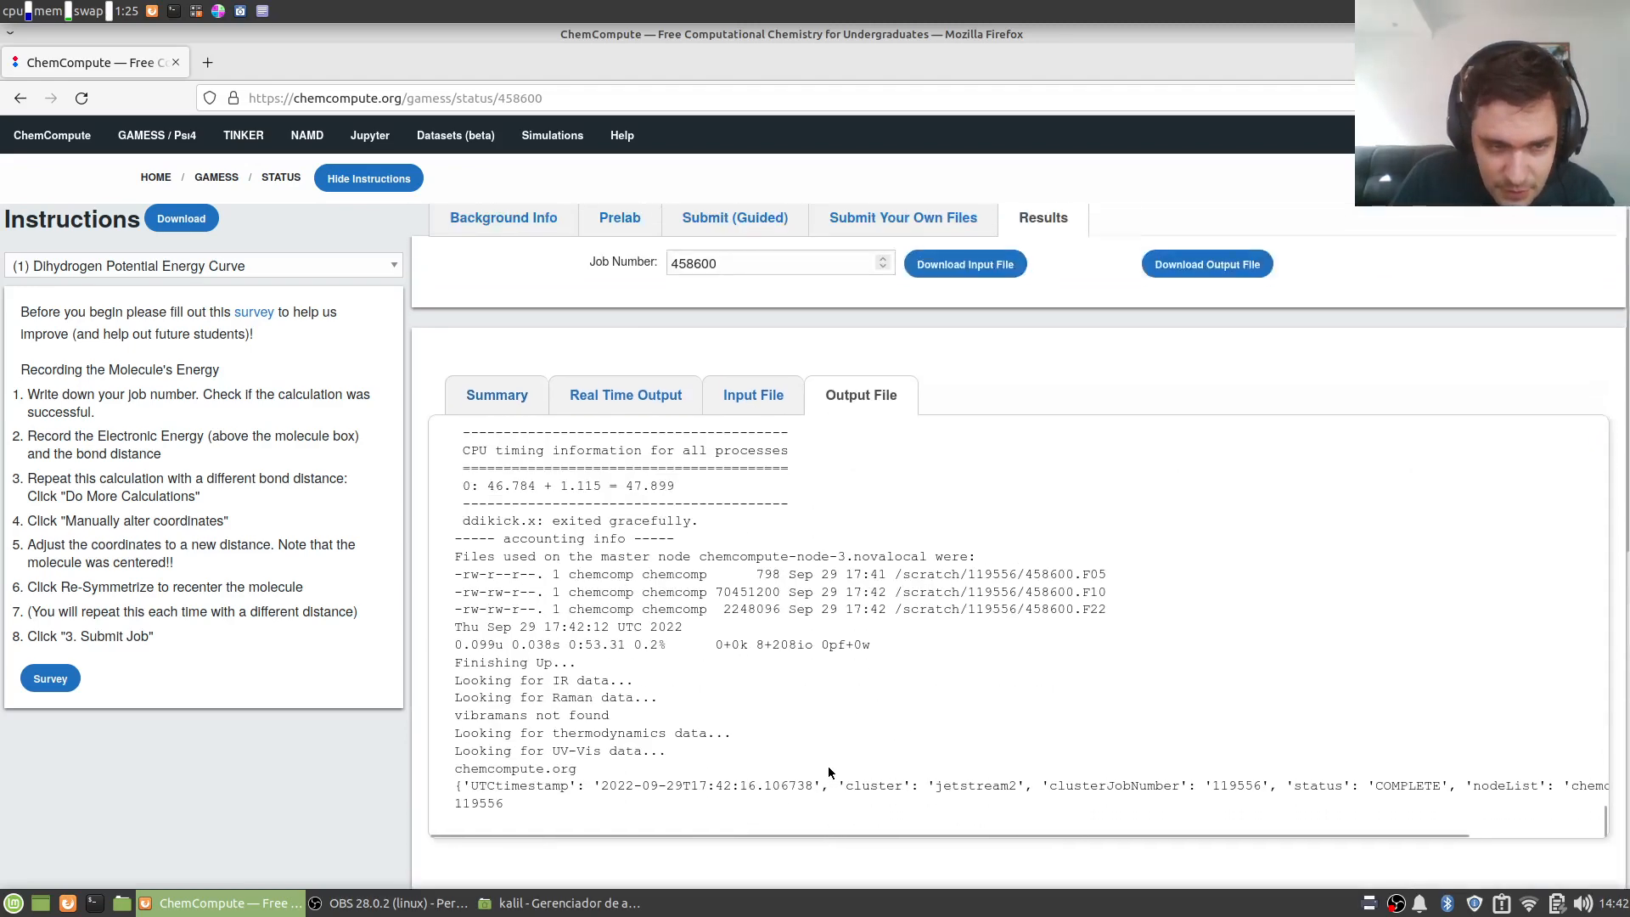
pyautogui.scroll(2, 888, 572)
pyautogui.scroll(2, 888, 573)
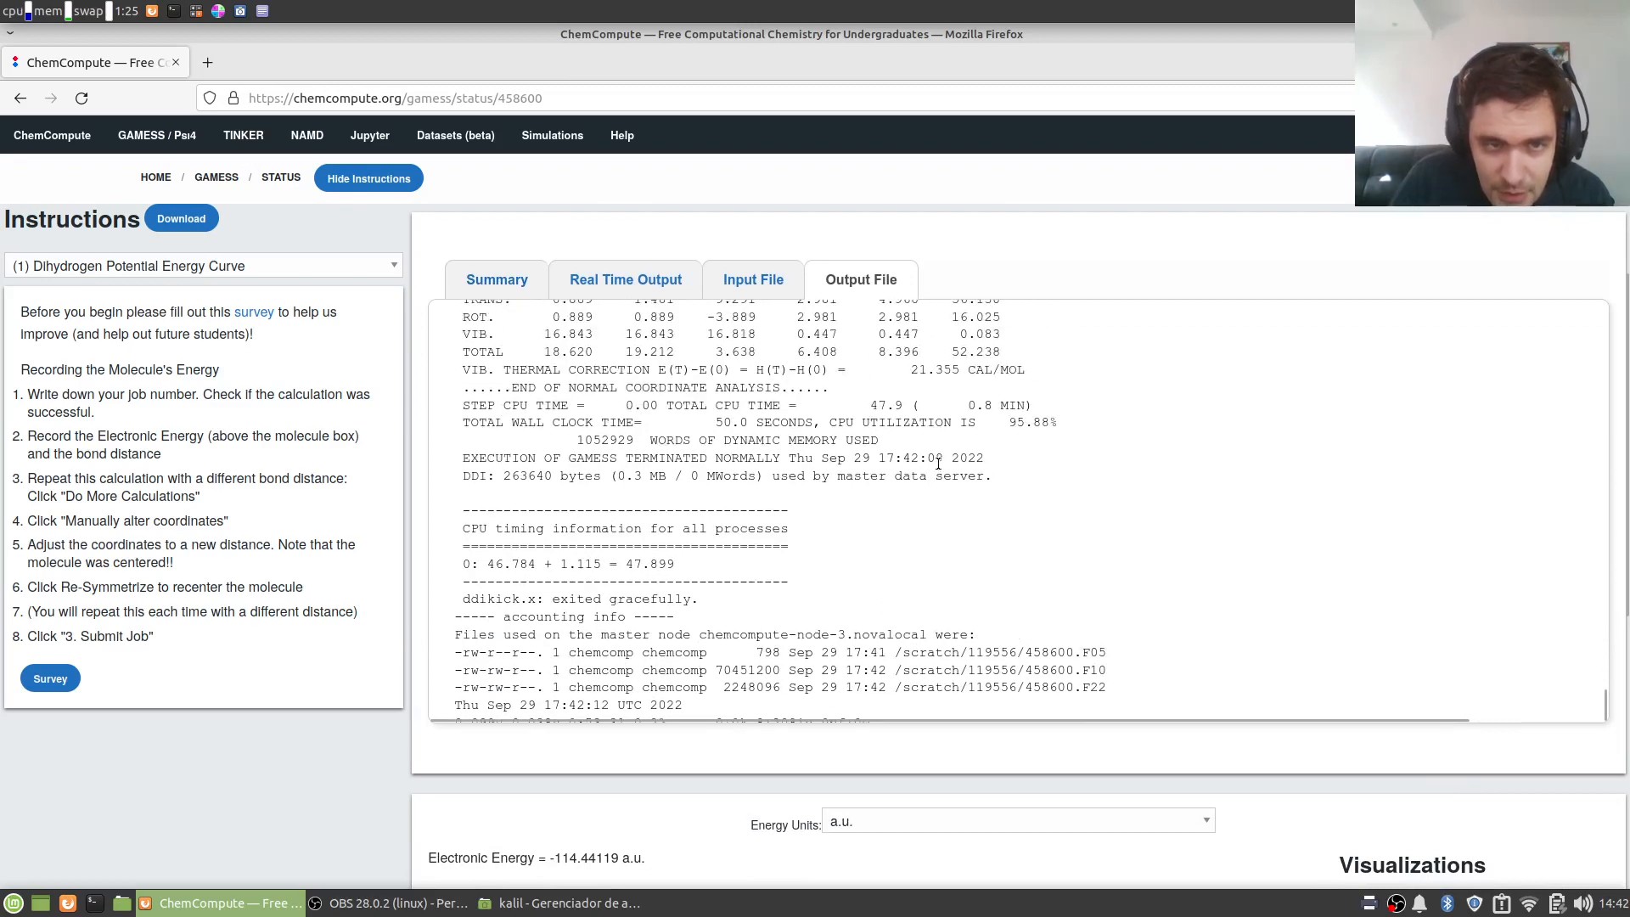
pyautogui.scroll(4, 914, 438)
pyautogui.scroll(-7, 854, 494)
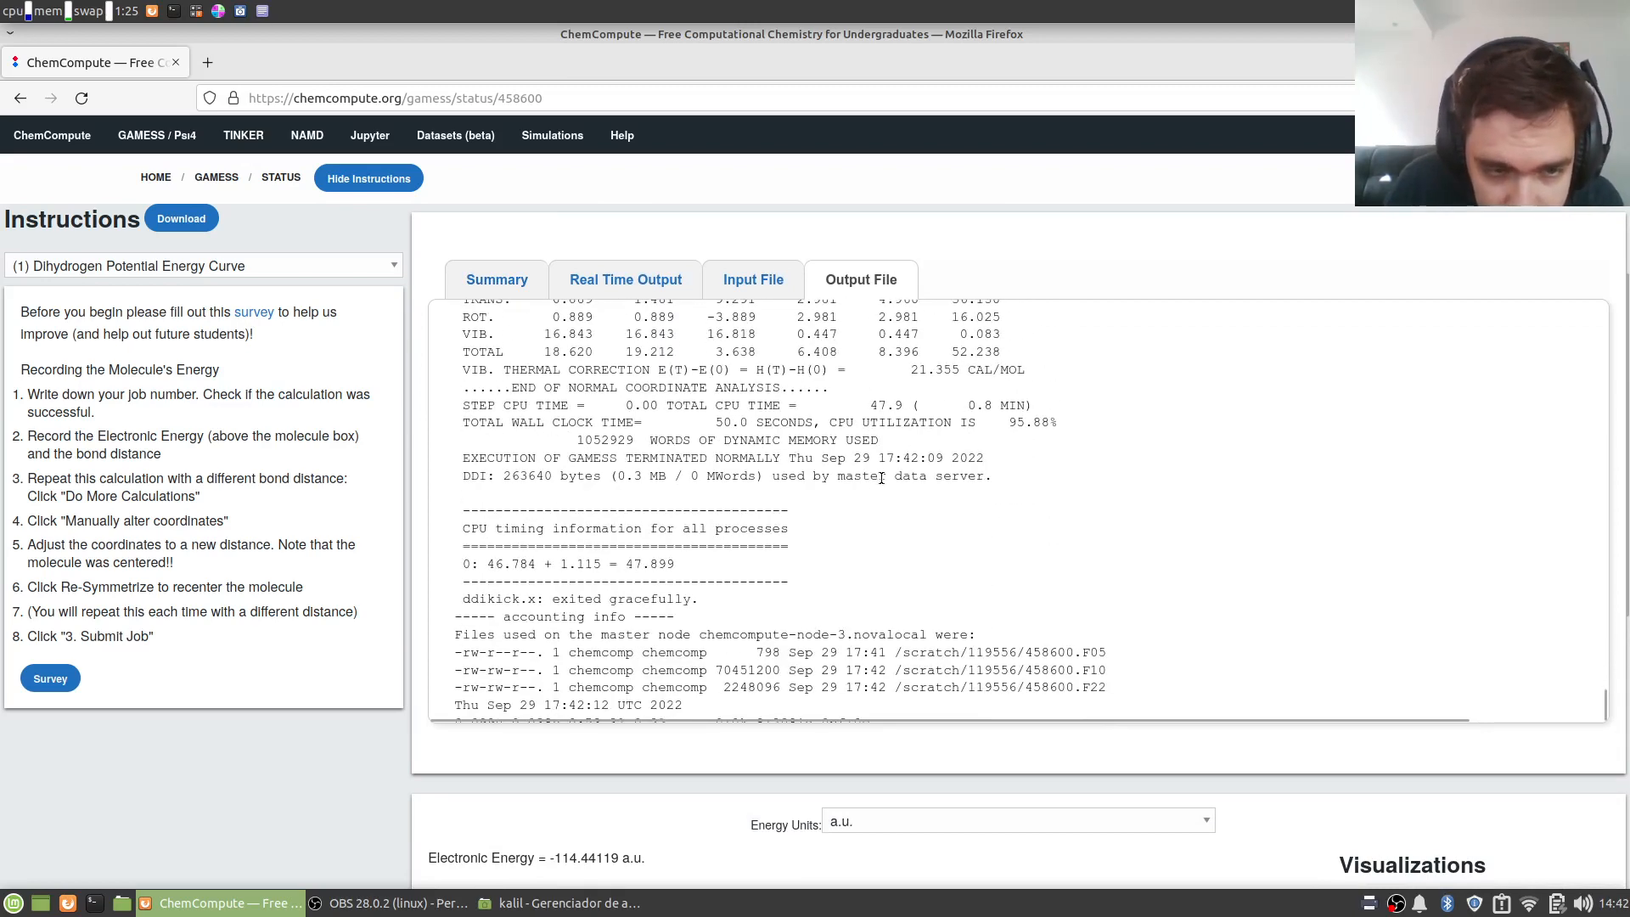
pyautogui.scroll(-5, 854, 494)
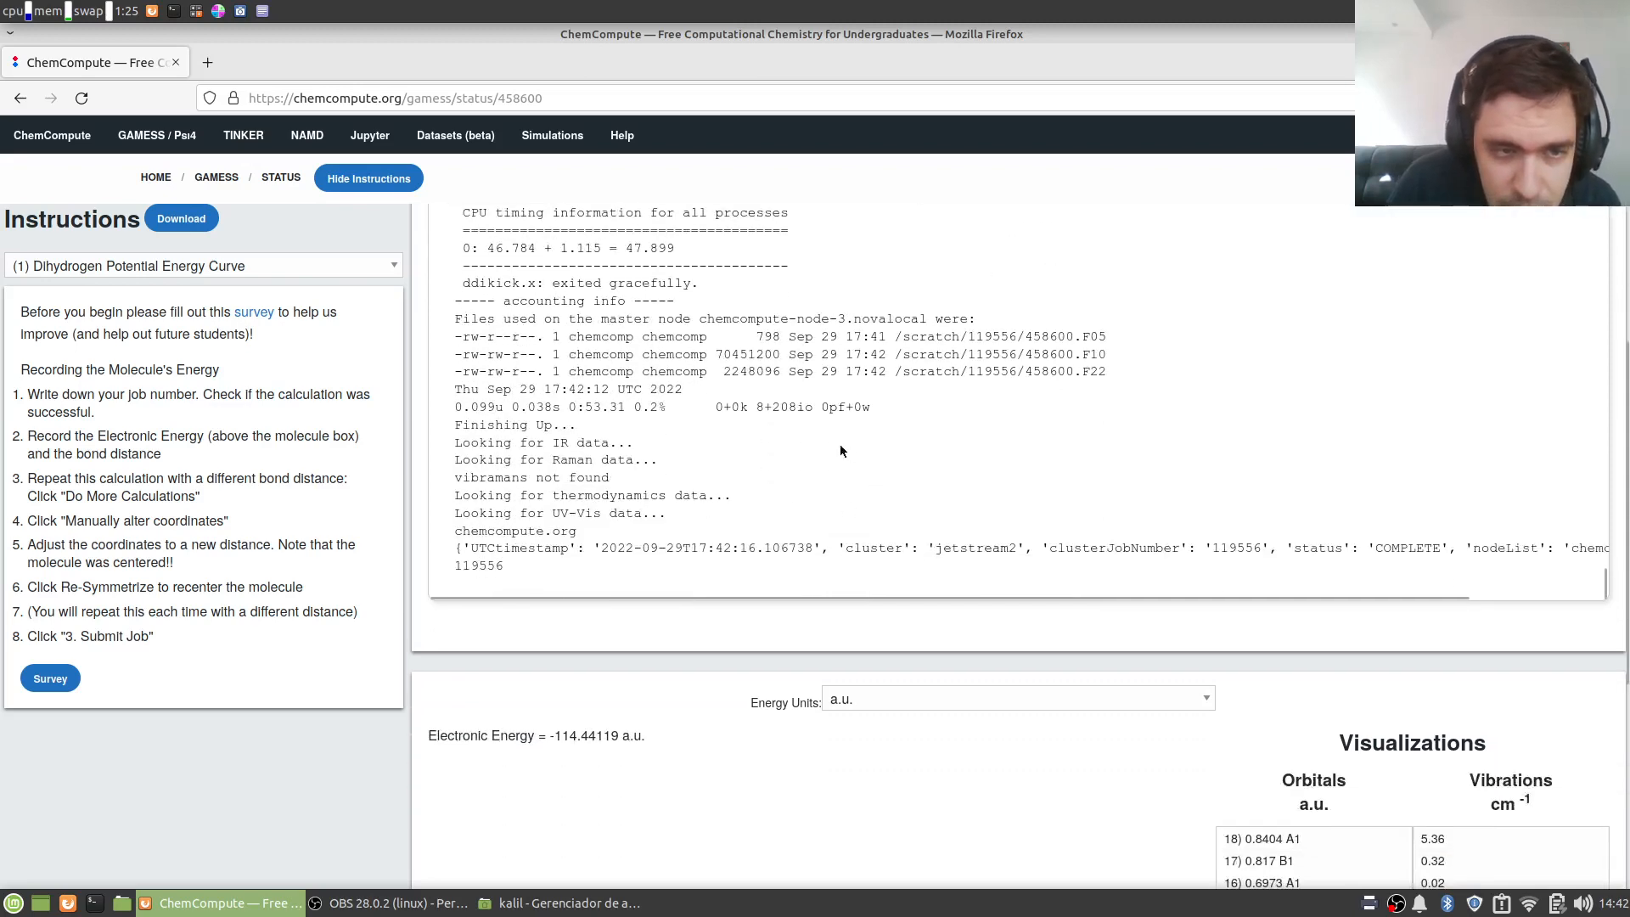
pyautogui.scroll(12, 700, 393)
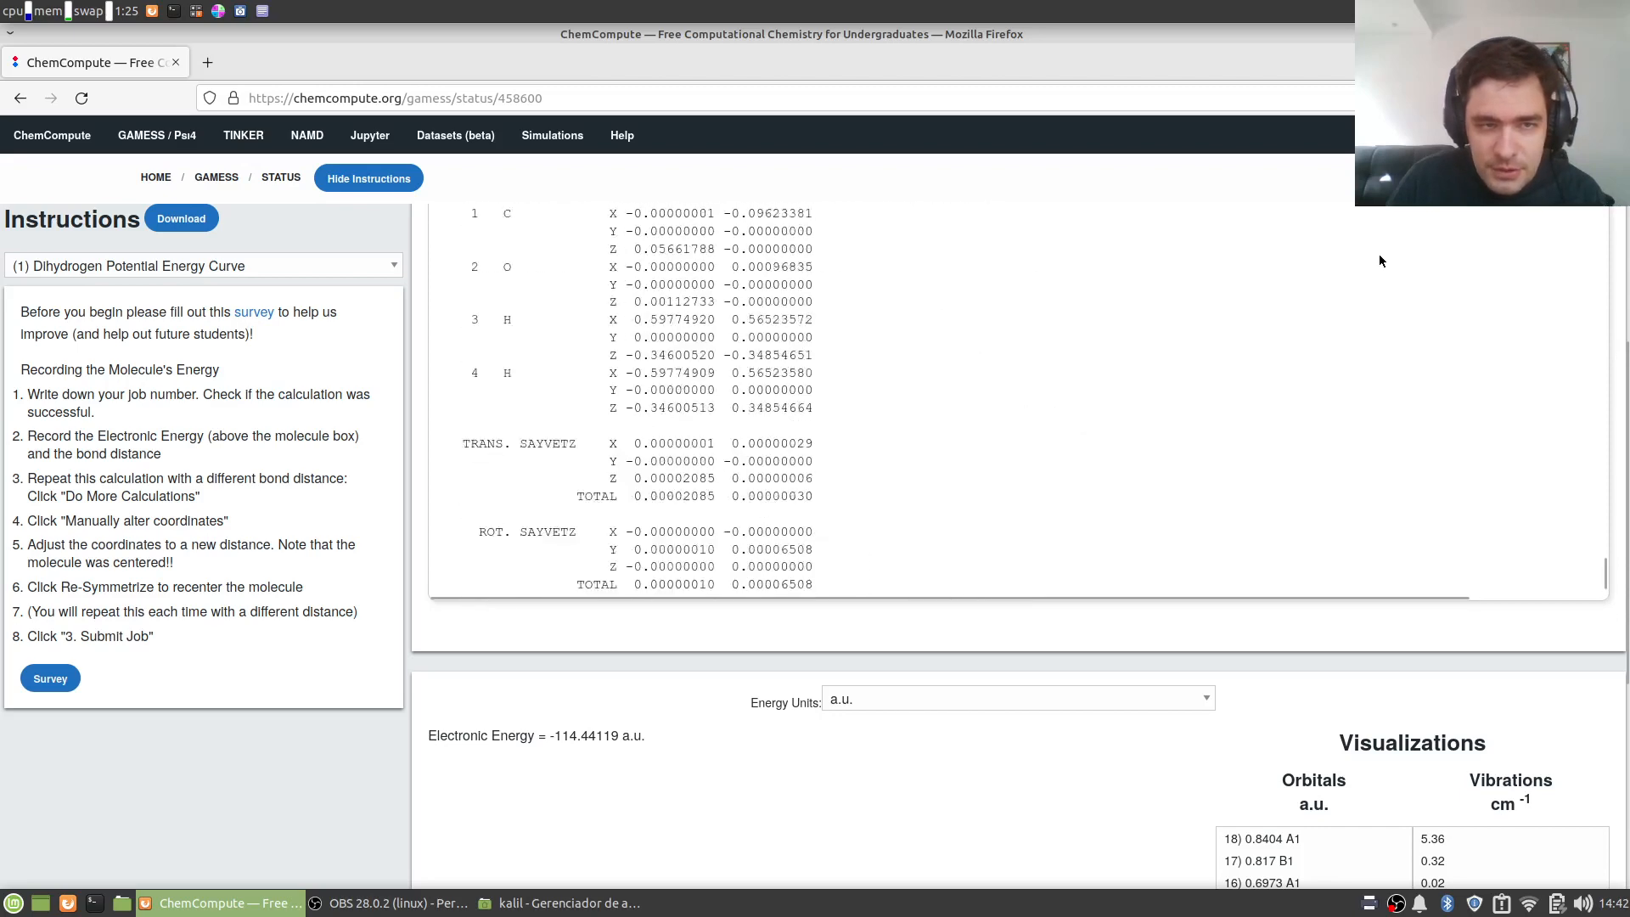
pyautogui.scroll(10, 981, 292)
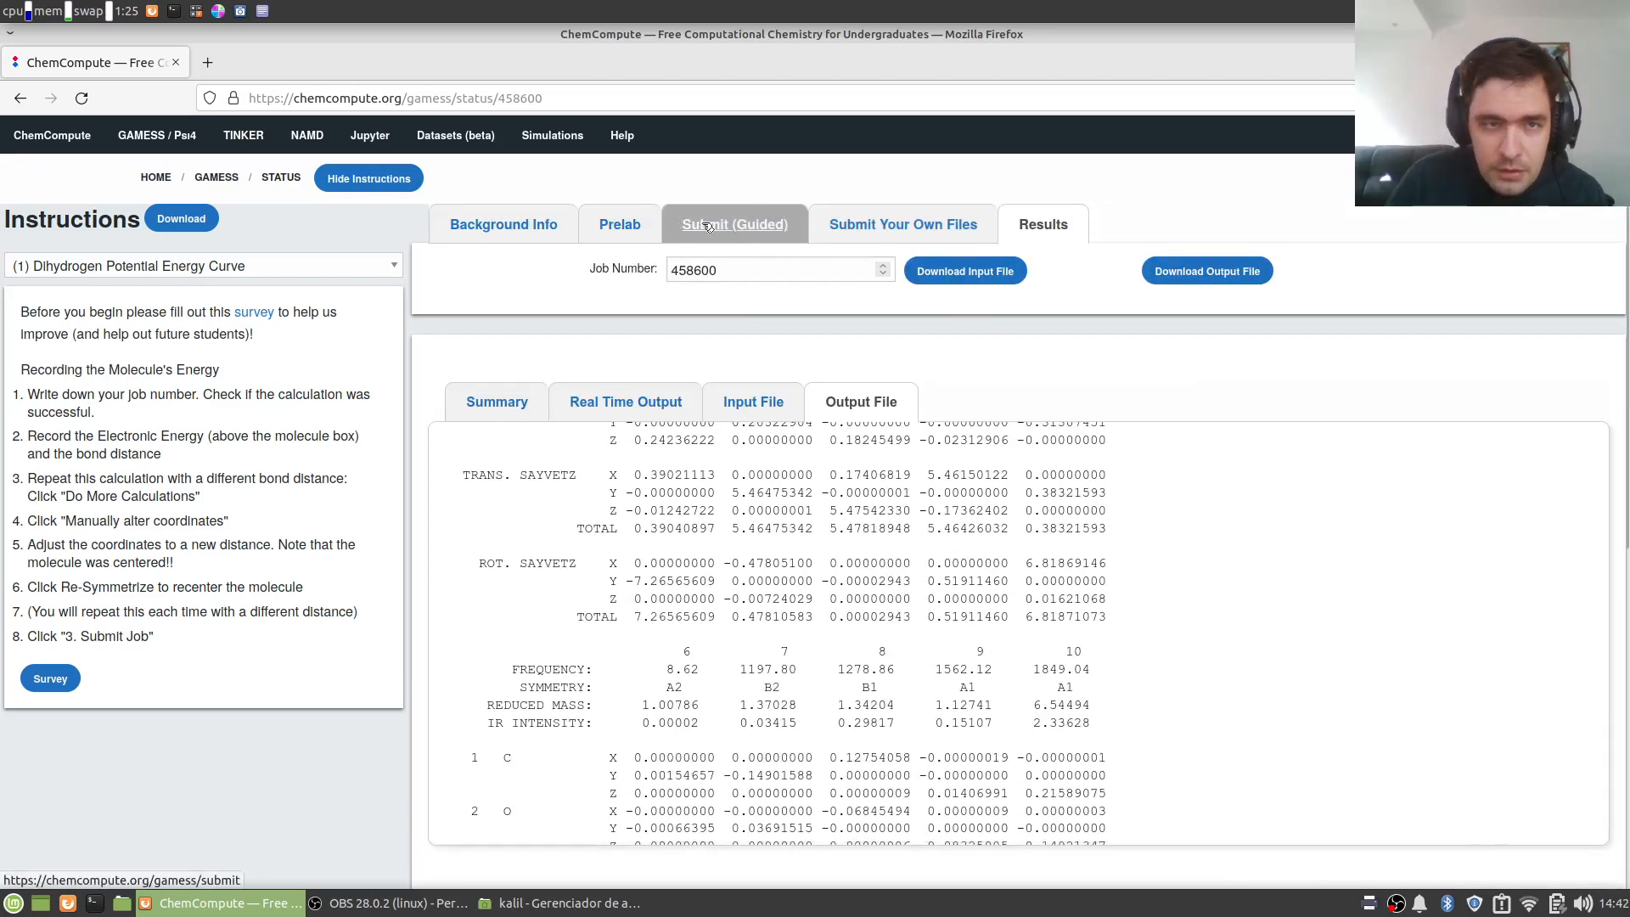
# - Reopen the output file from its beginning and examine the termination and timing lines near its end
pyautogui.click(749, 403)
pyautogui.click(836, 406)
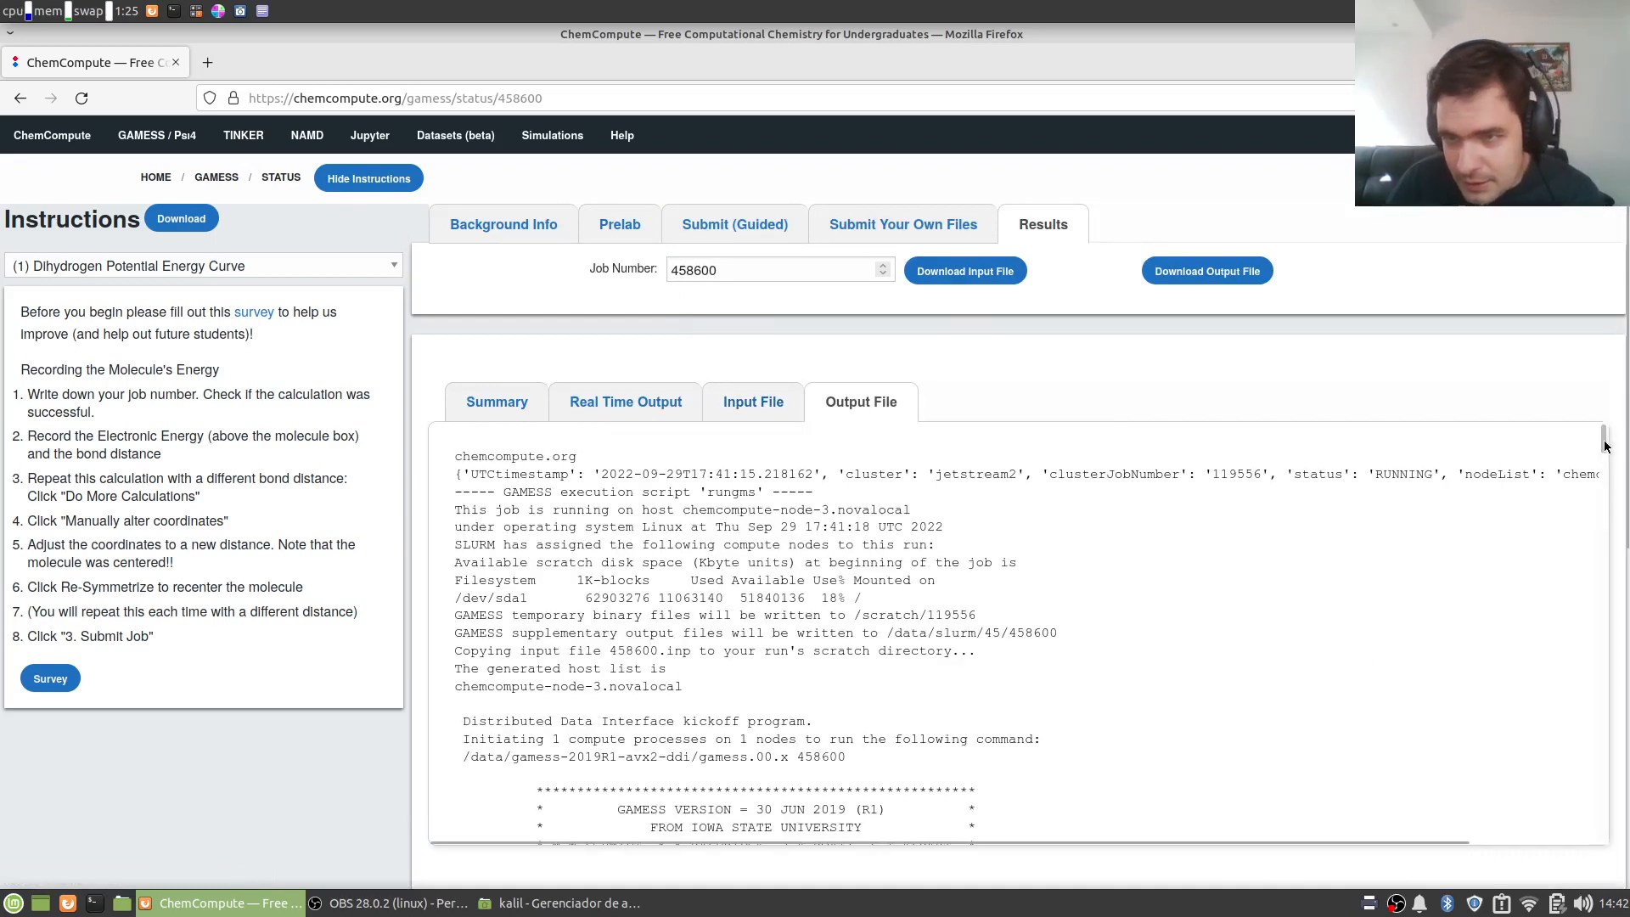
pyautogui.moveTo(1604, 443); pyautogui.dragTo(1604, 836)
pyautogui.scroll(-3, 700, 737)
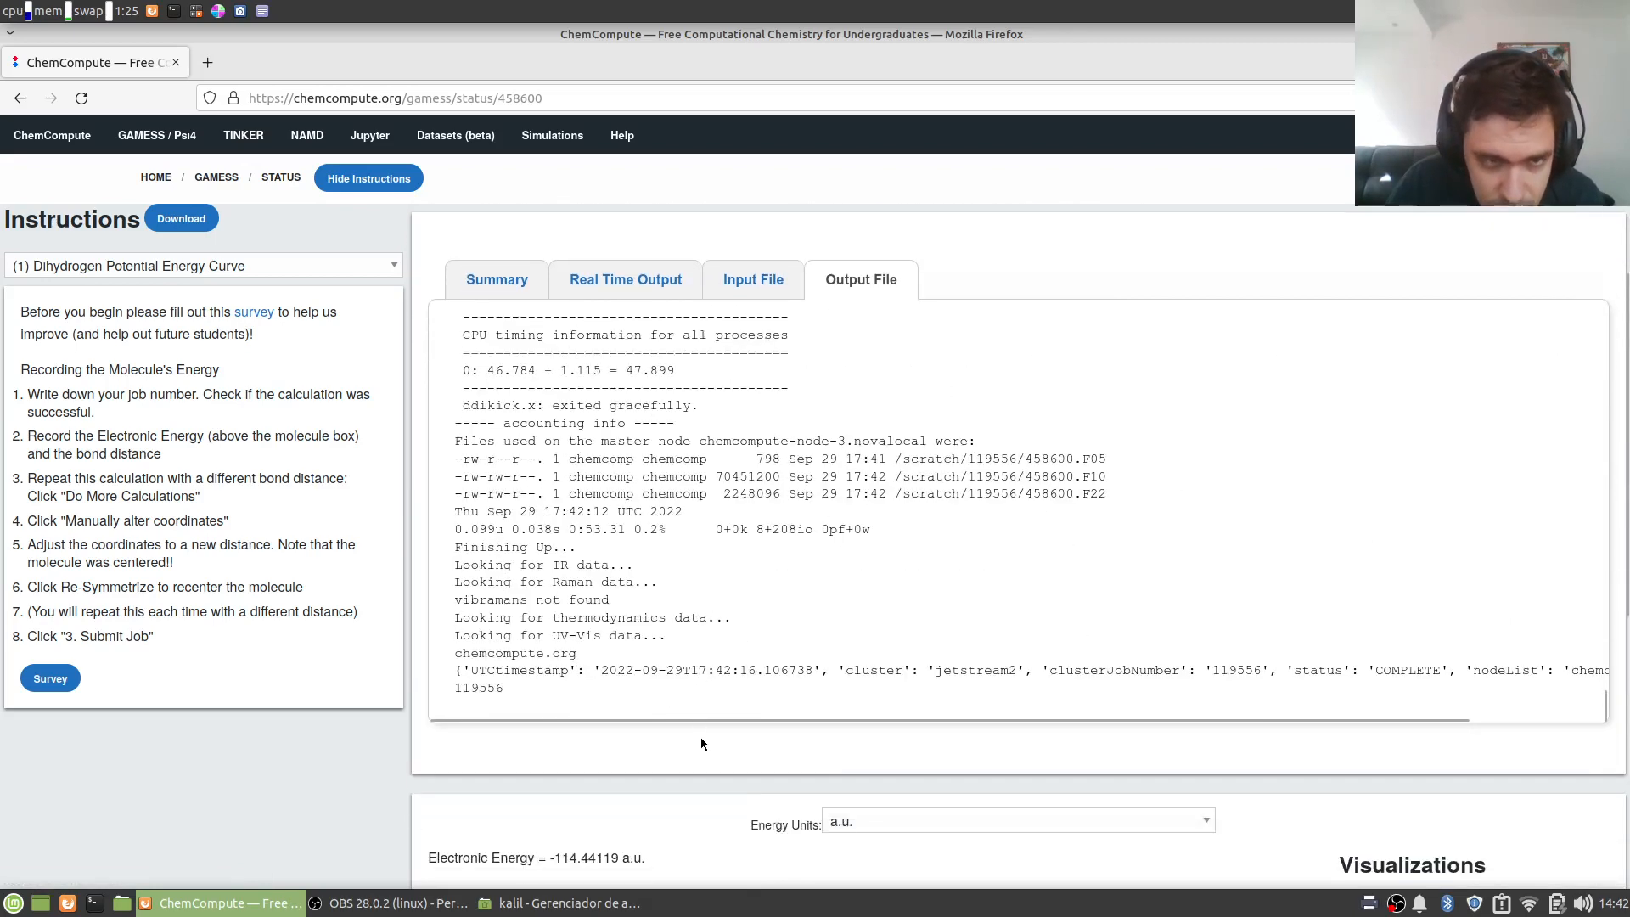
pyautogui.scroll(2, 711, 699)
pyautogui.scroll(2, 754, 603)
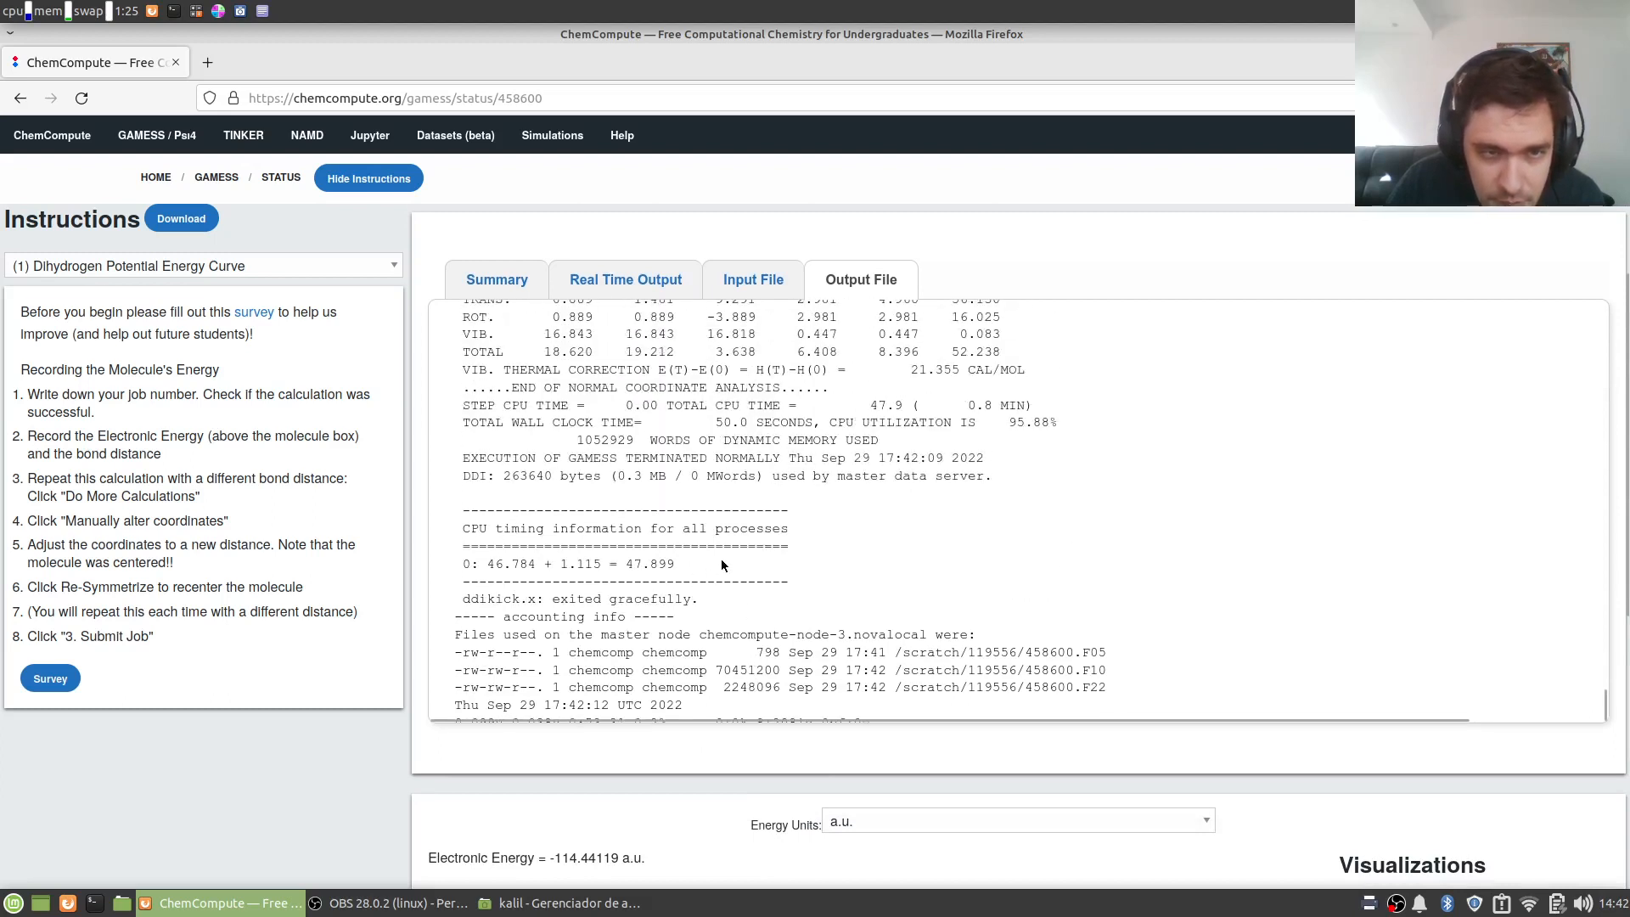
# - Highlight the total CPU time in minutes in the closing lines of the output file
pyautogui.scroll(2, 722, 566)
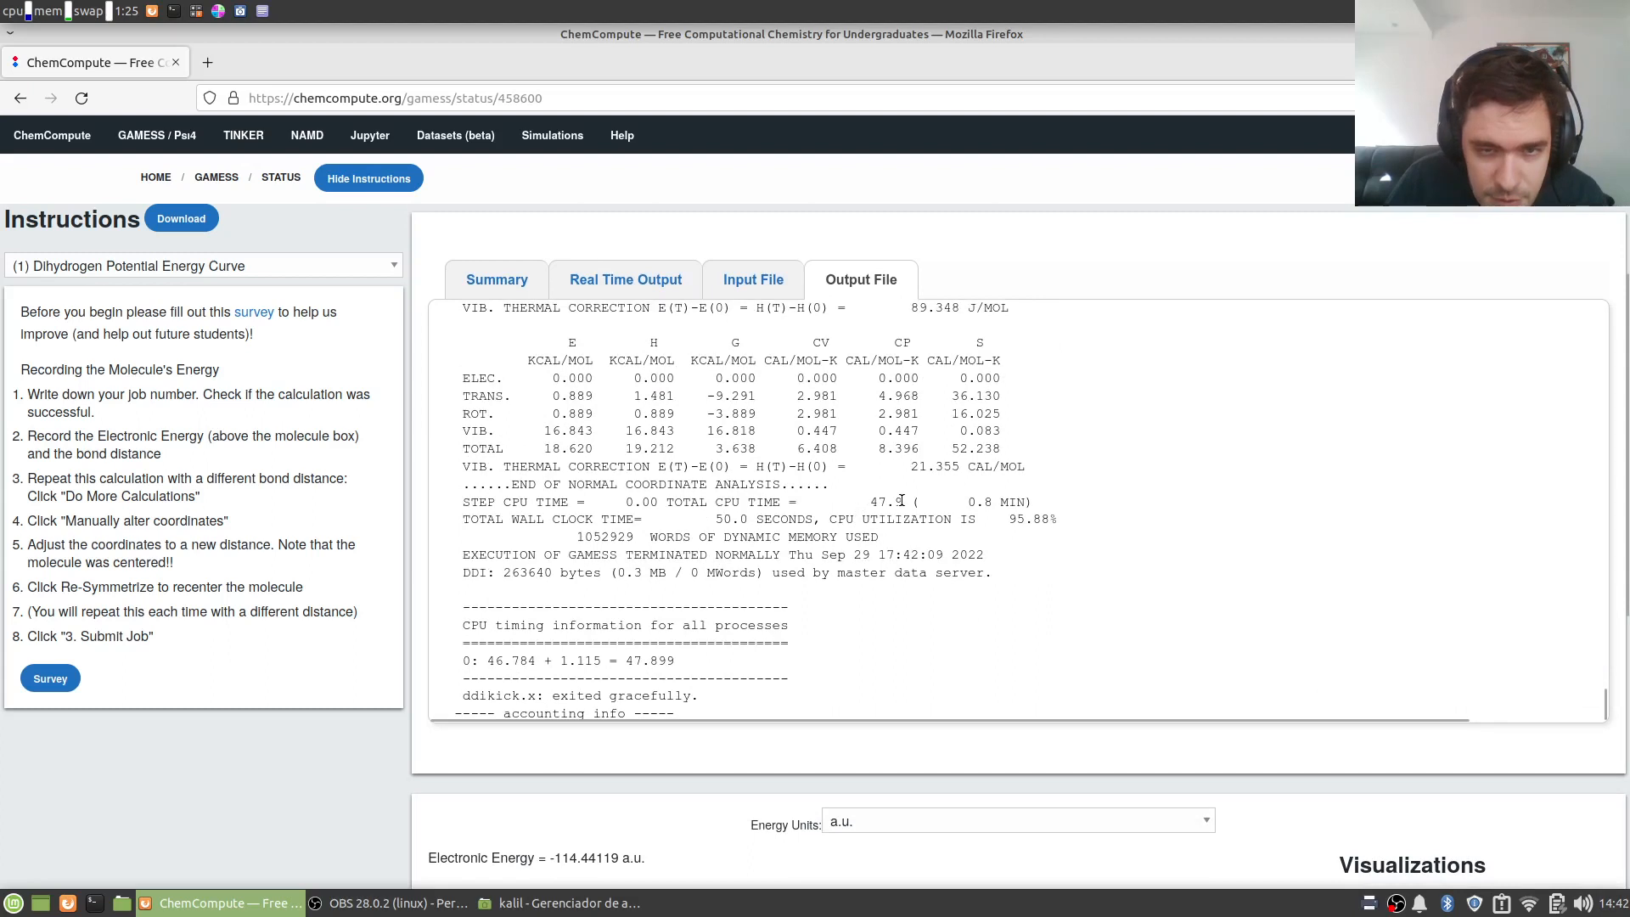
pyautogui.moveTo(906, 500); pyautogui.dragTo(1044, 510)
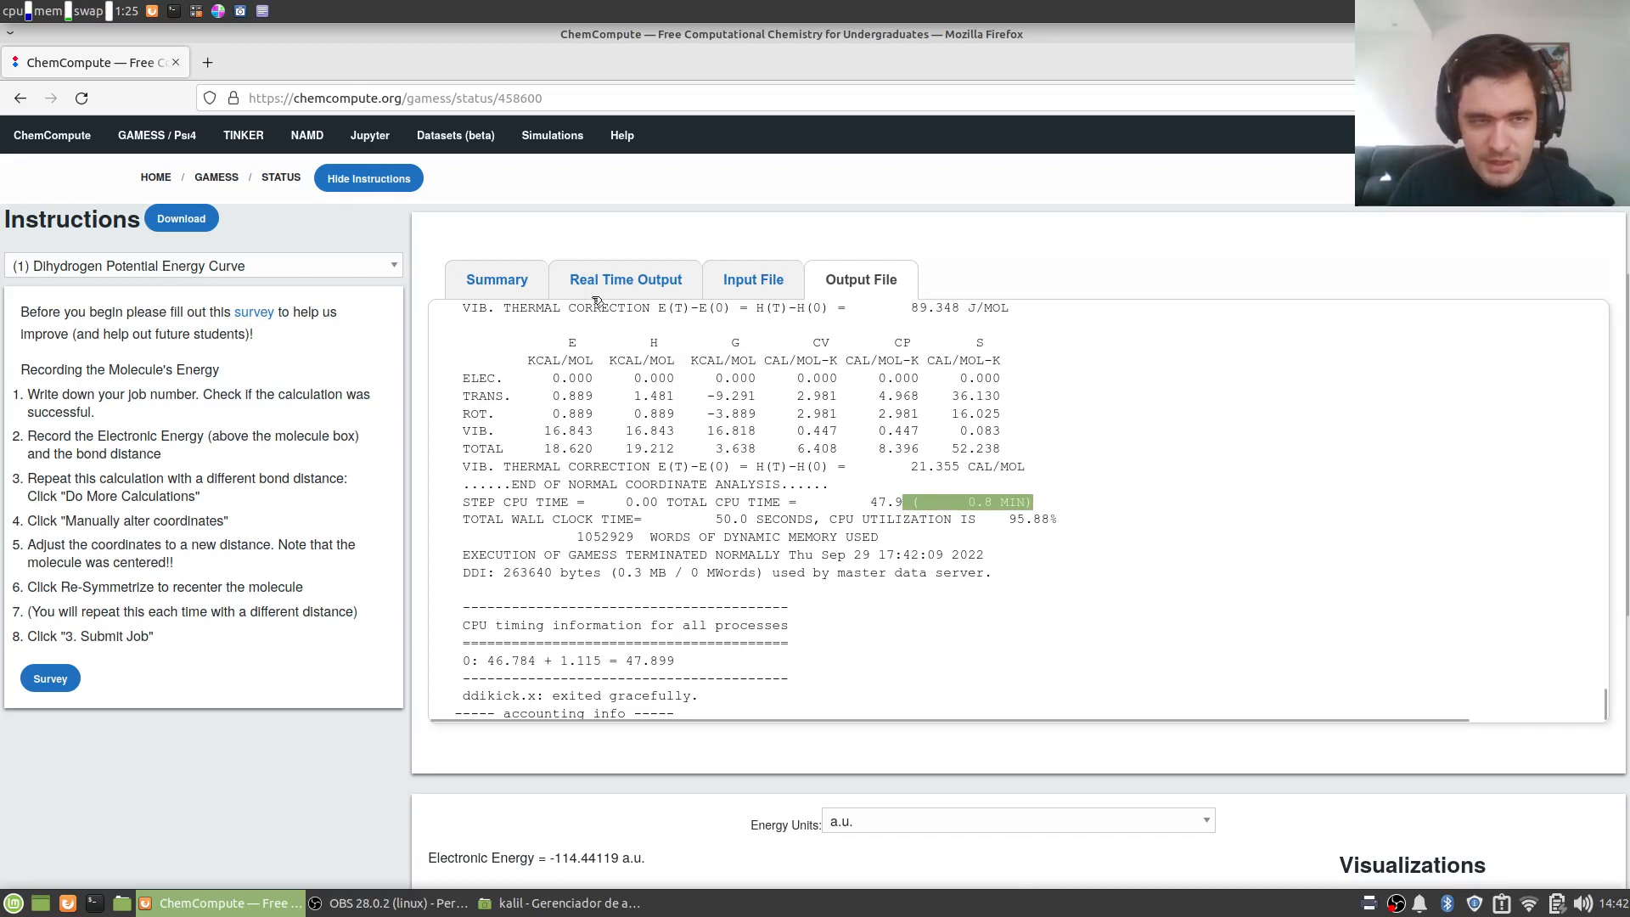
# - Display molecular orbital 1 on the formaldehyde model and examine its shape around the oxygen atom
pyautogui.scroll(-4, 1148, 828)
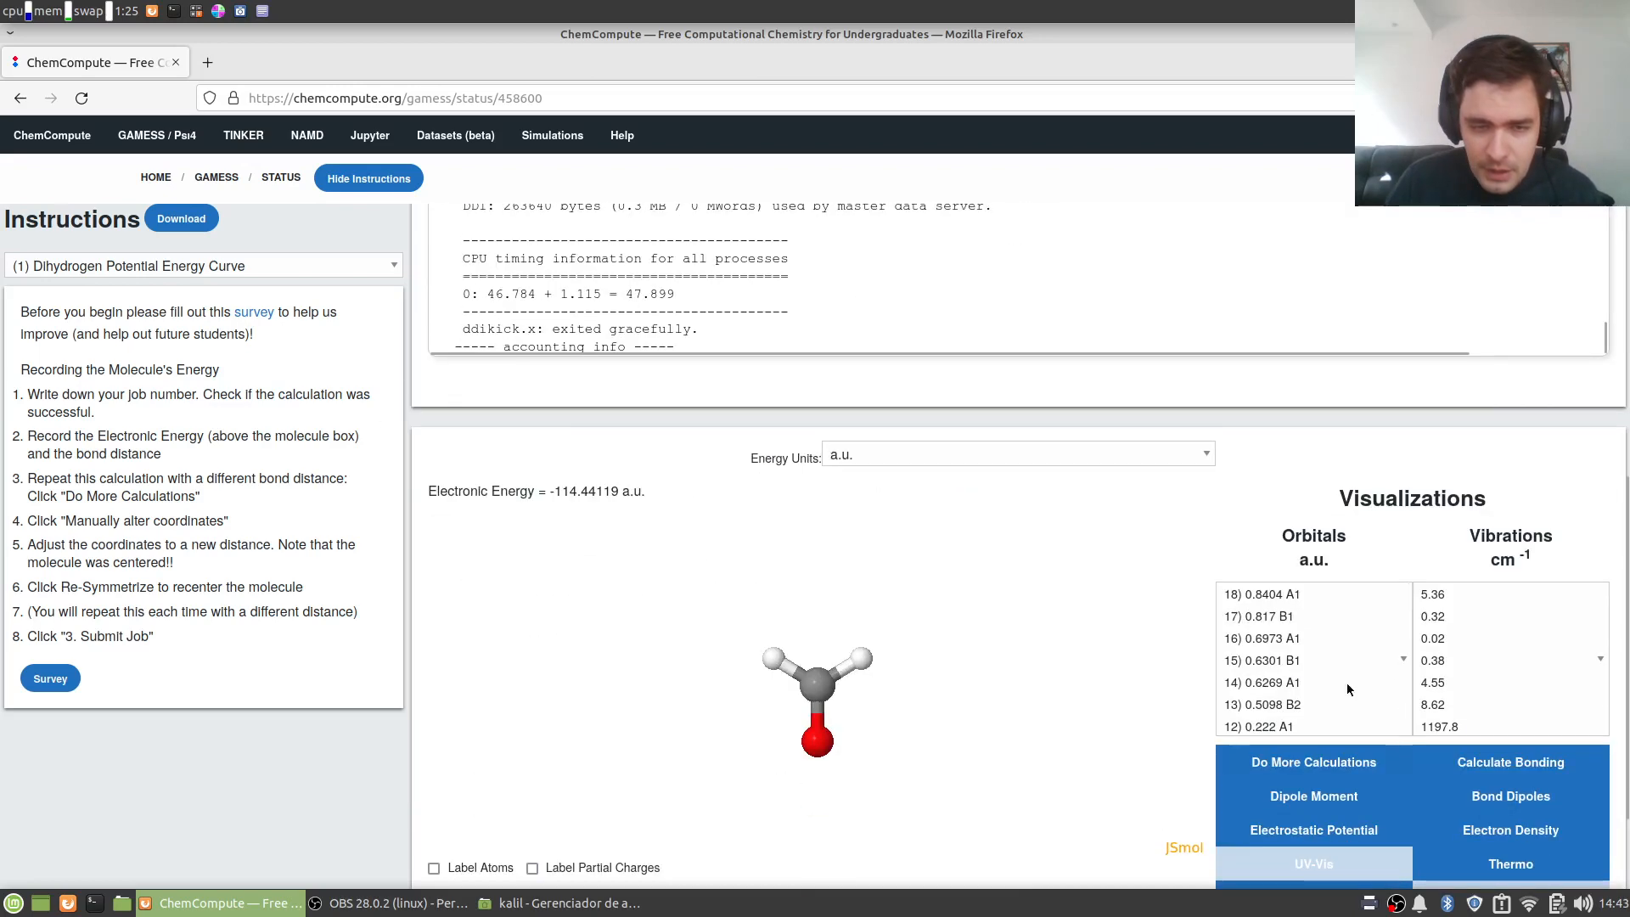
pyautogui.scroll(-2, 1346, 679)
pyautogui.scroll(-2, 1301, 633)
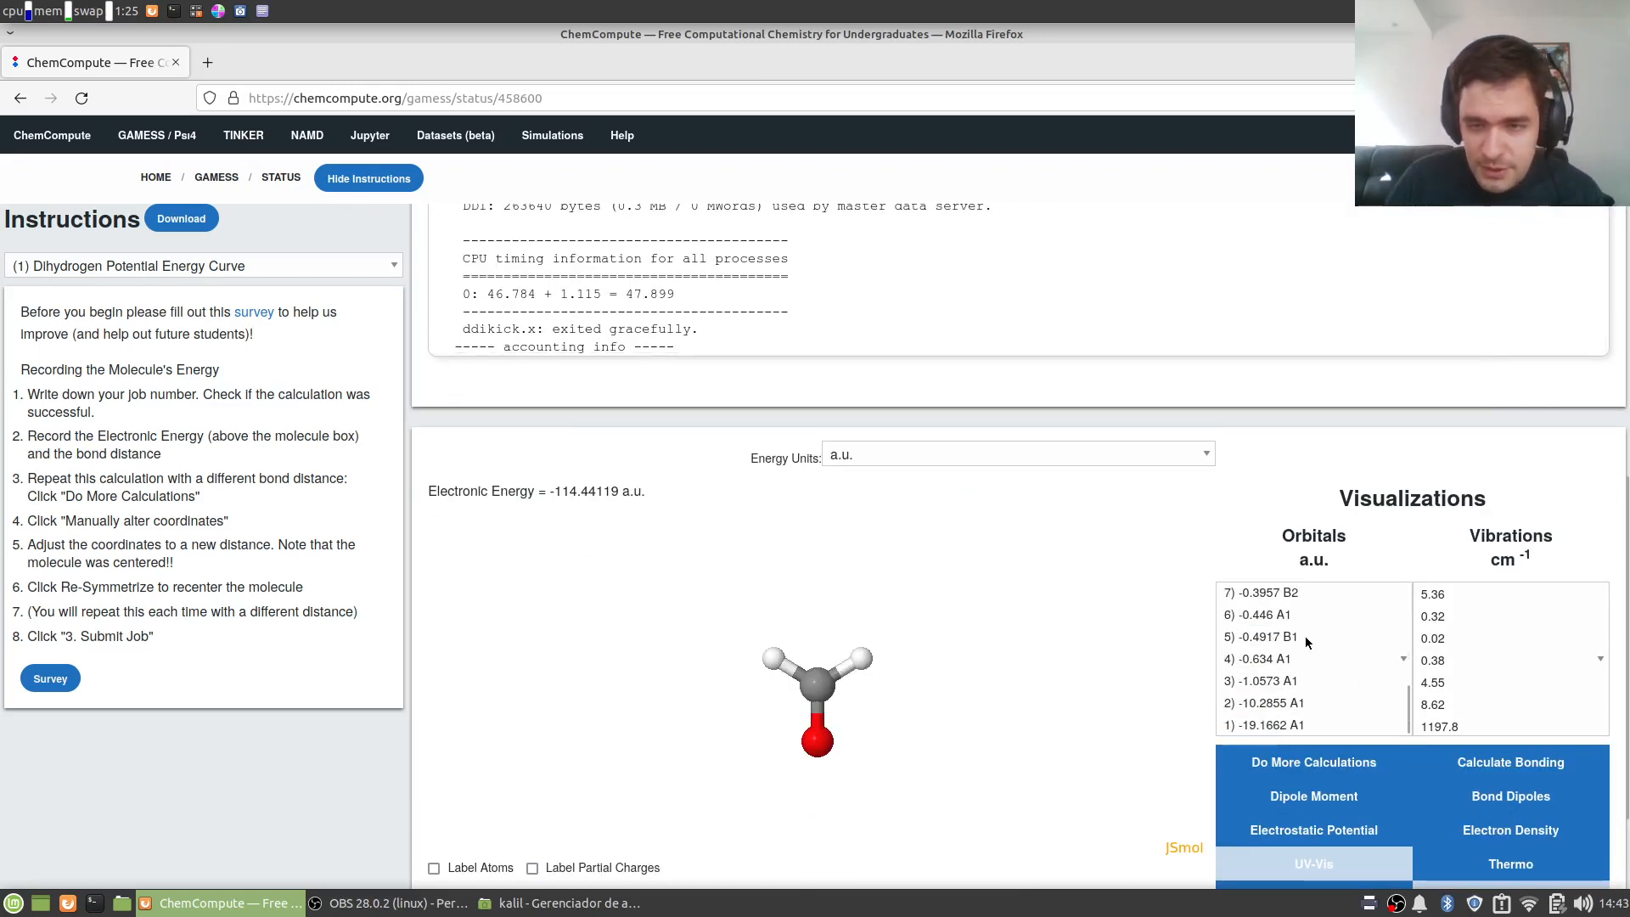
pyautogui.scroll(-2, 1005, 599)
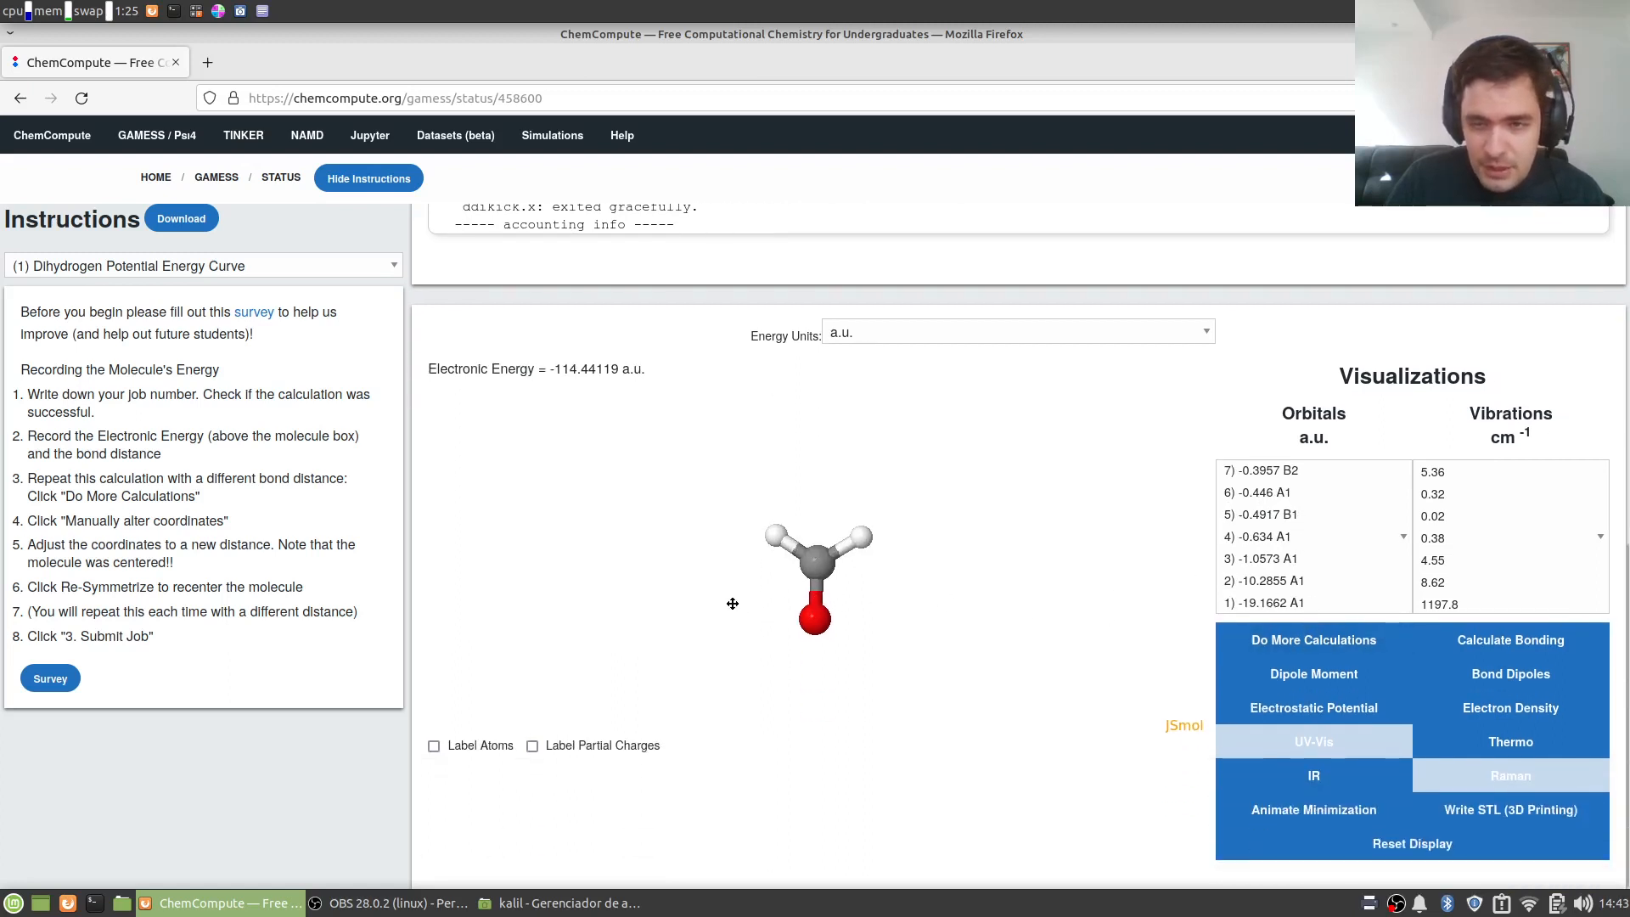
pyautogui.click(1290, 601)
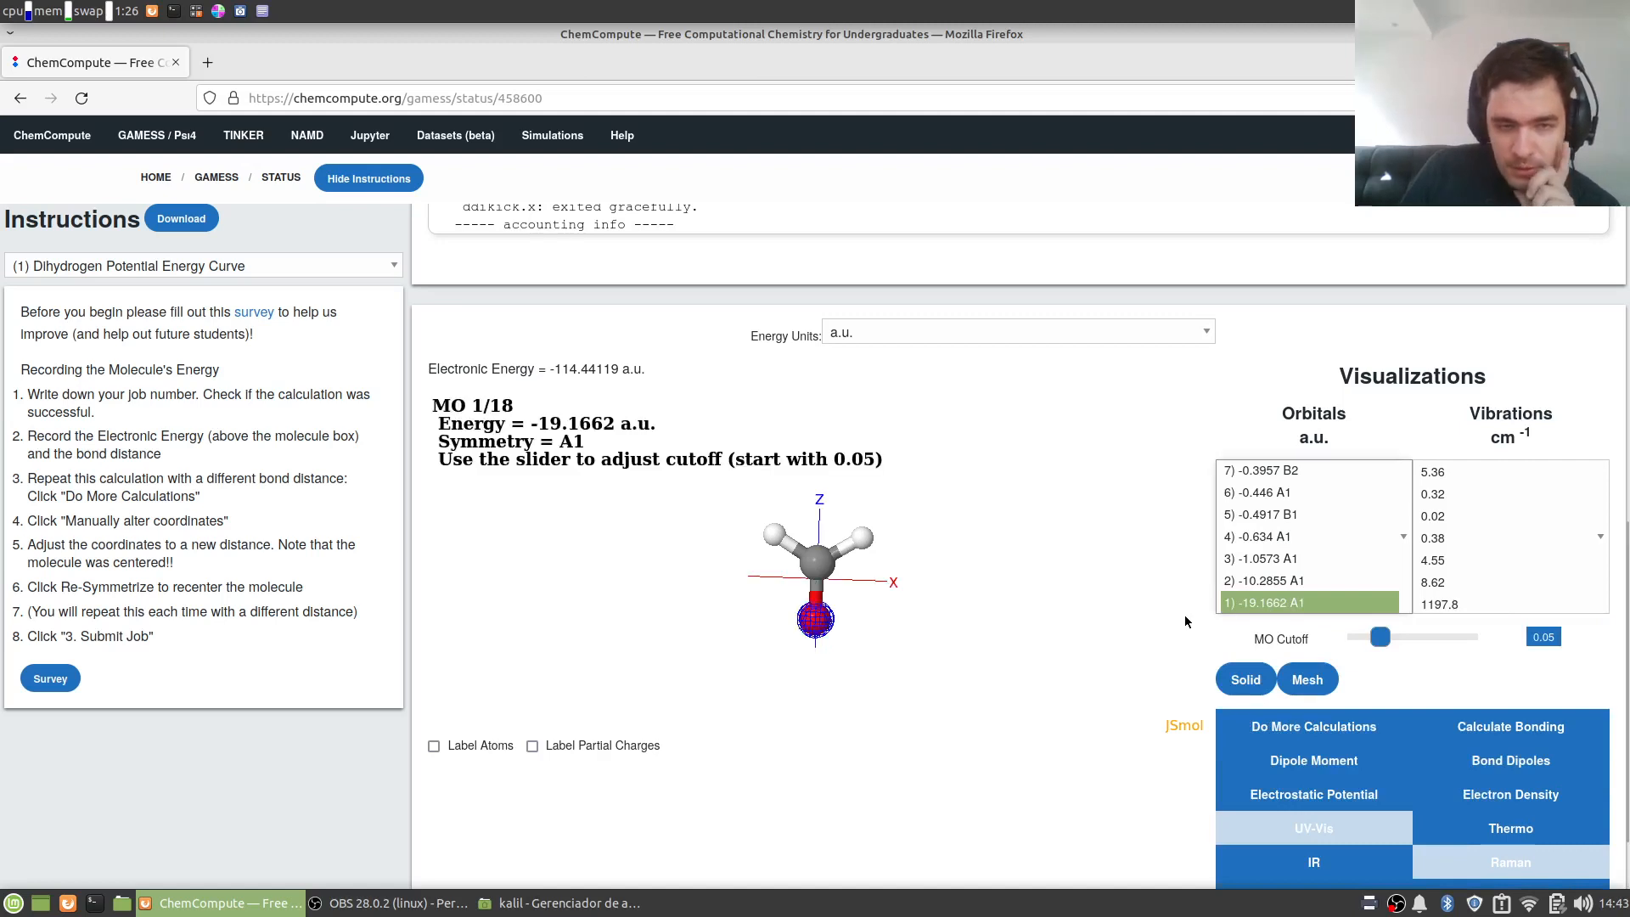
pyautogui.moveTo(780, 600)
pyautogui.mouseDown()
pyautogui.moveTo(981, 599)
pyautogui.moveTo(720, 610)
pyautogui.moveTo(777, 610)
pyautogui.mouseUp()
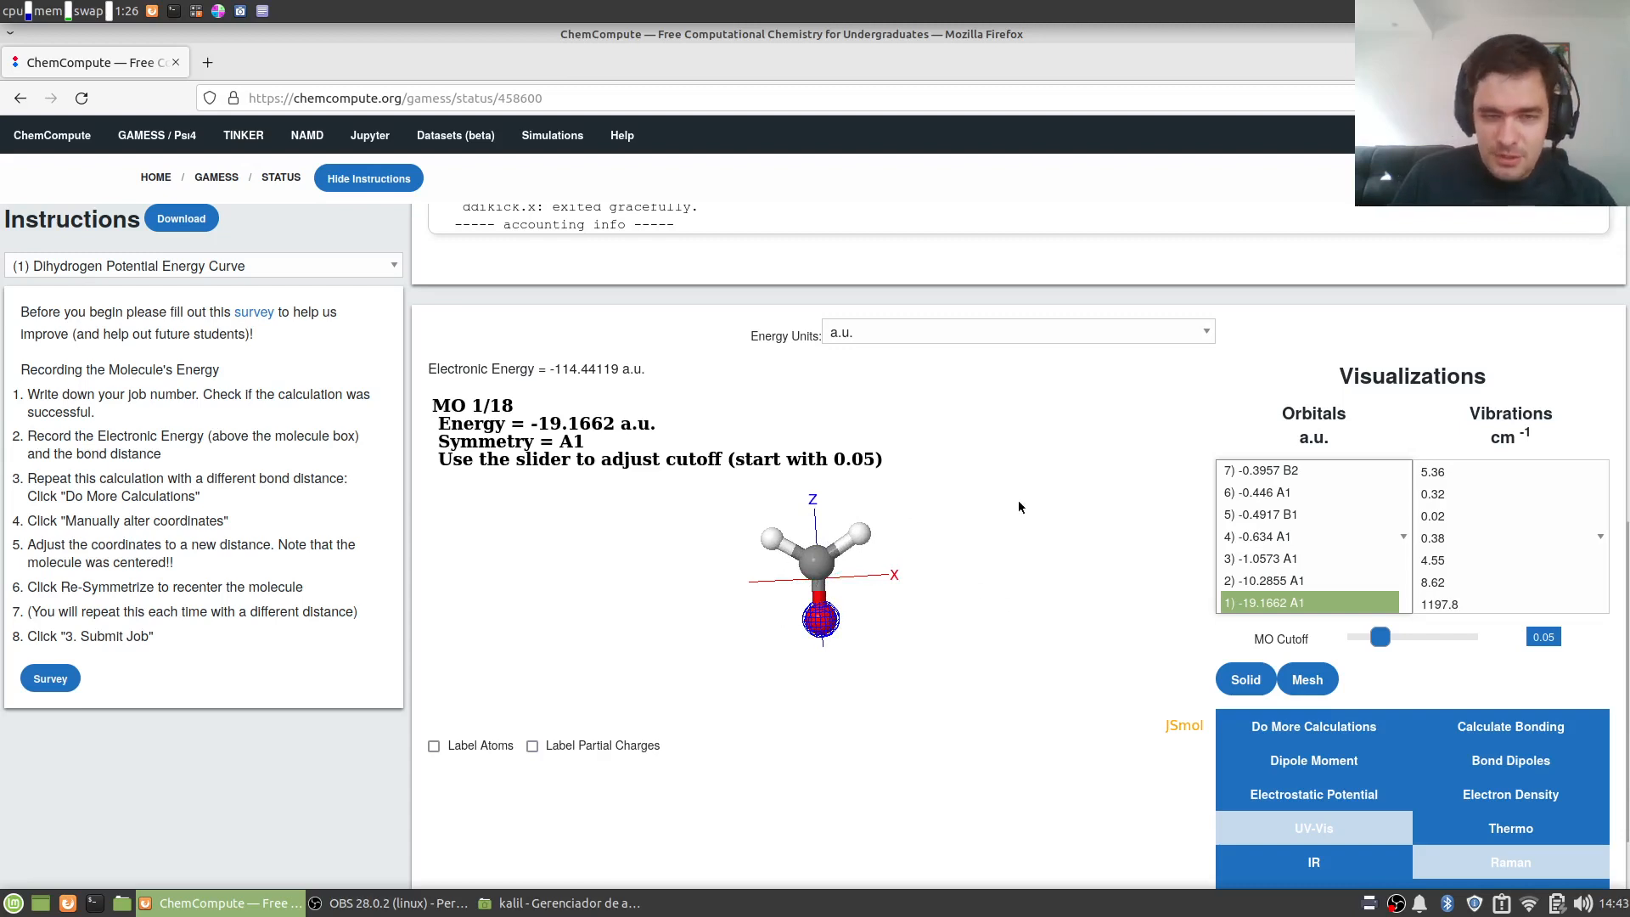
pyautogui.moveTo(866, 586); pyautogui.dragTo(806, 533)
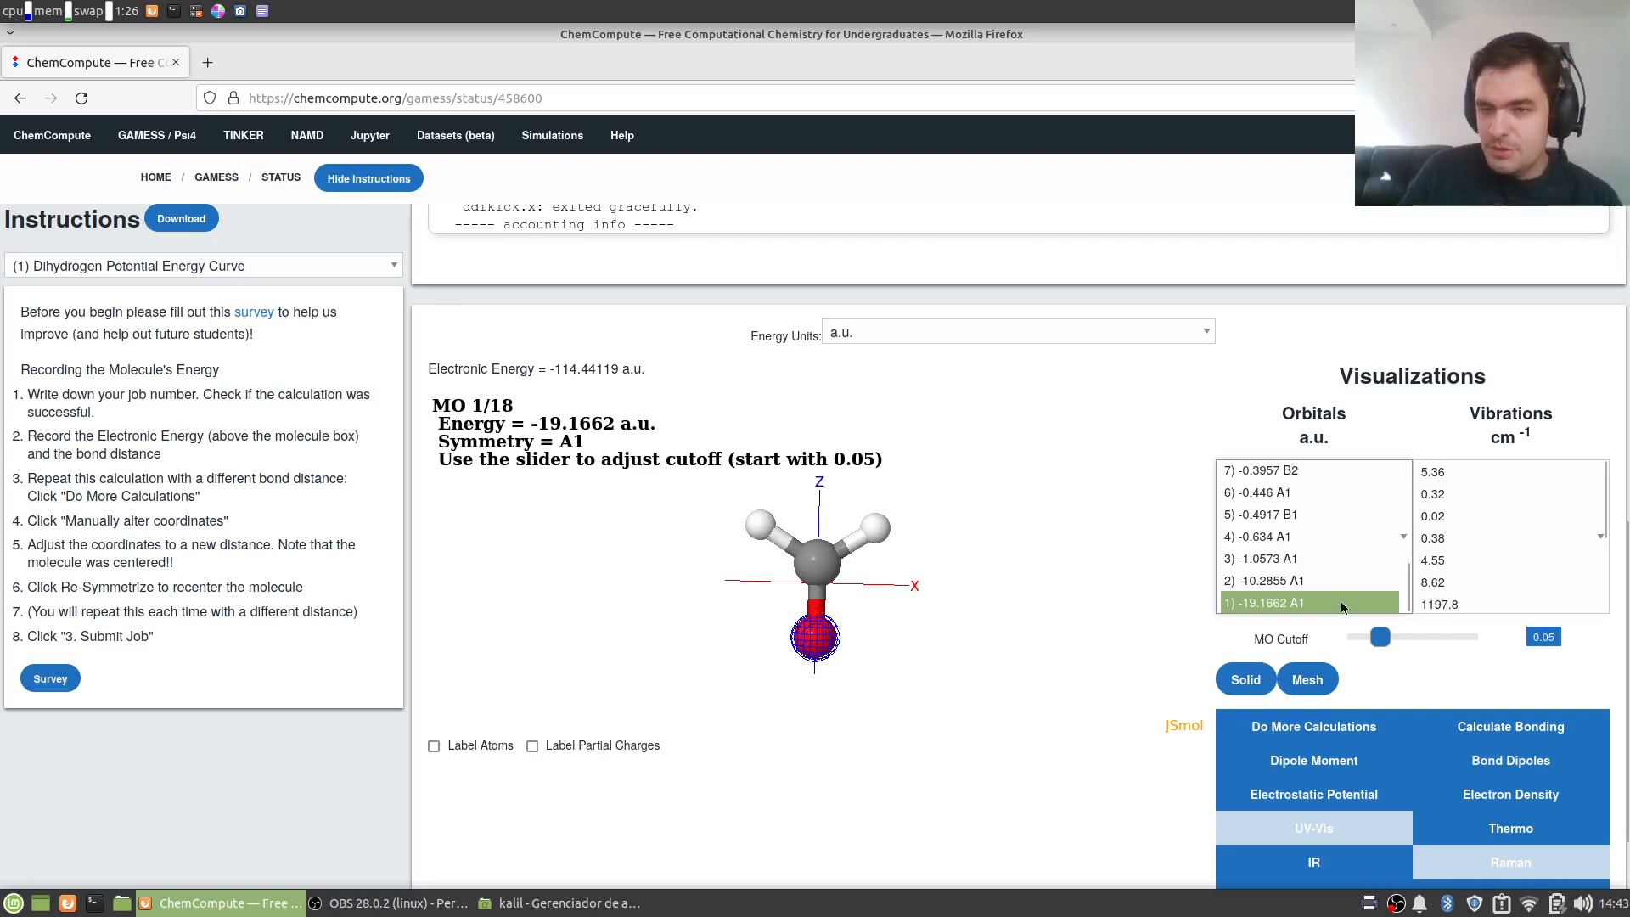
# - Display molecular orbitals 2 and 3 one after the other and examine their shapes from several angles
pyautogui.click(1280, 582)
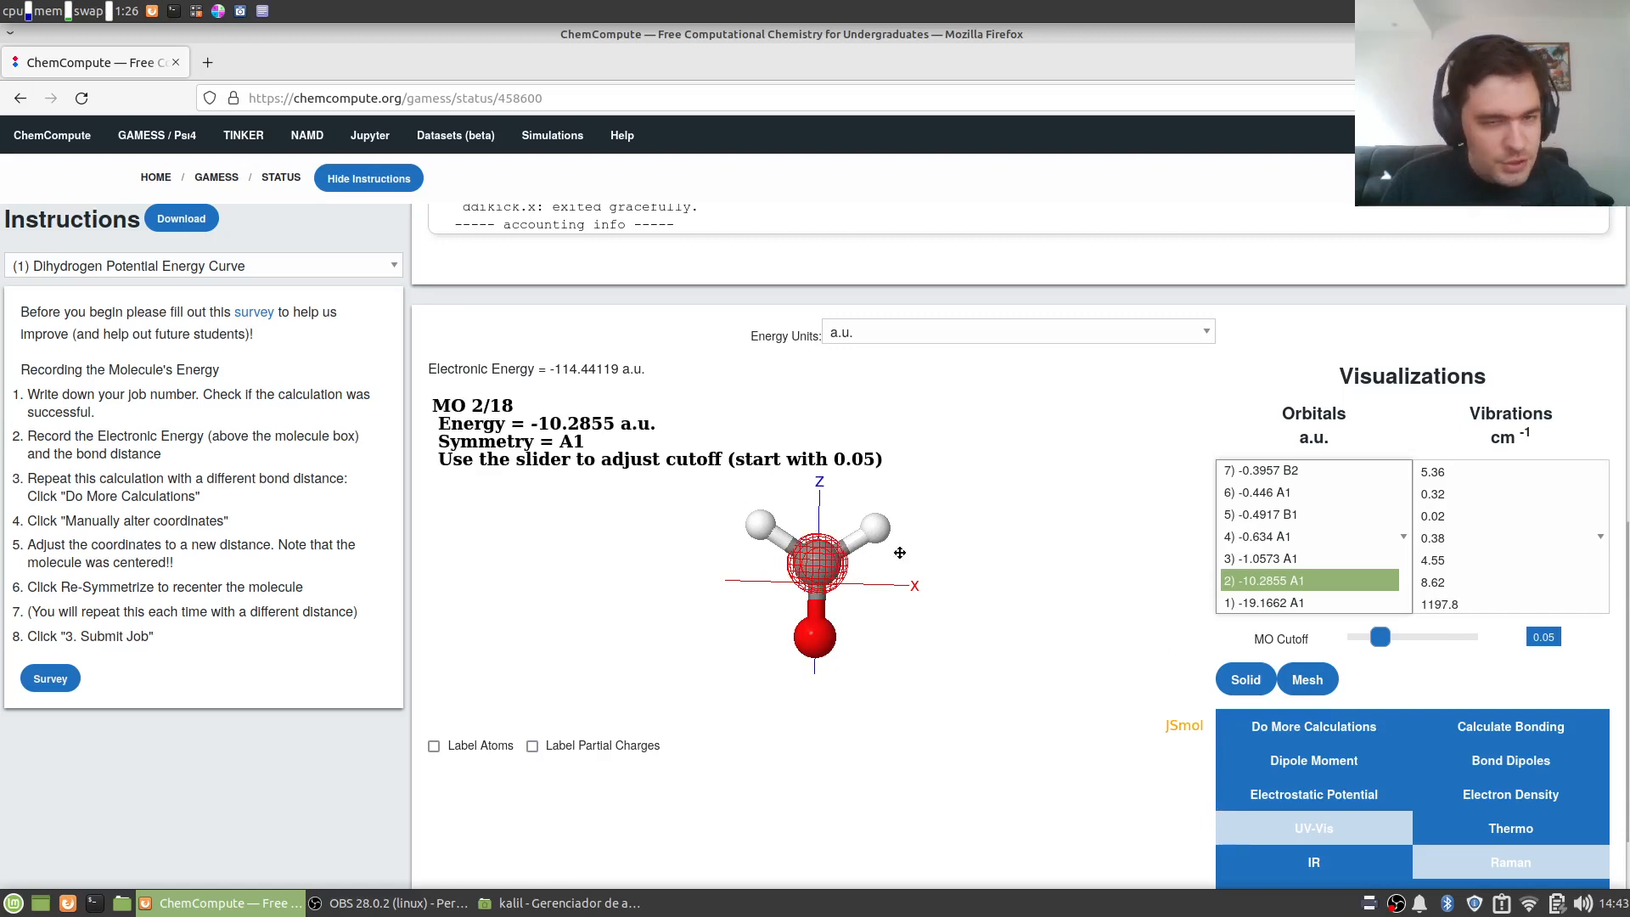
pyautogui.moveTo(899, 552); pyautogui.dragTo(984, 585)
pyautogui.click(1300, 561)
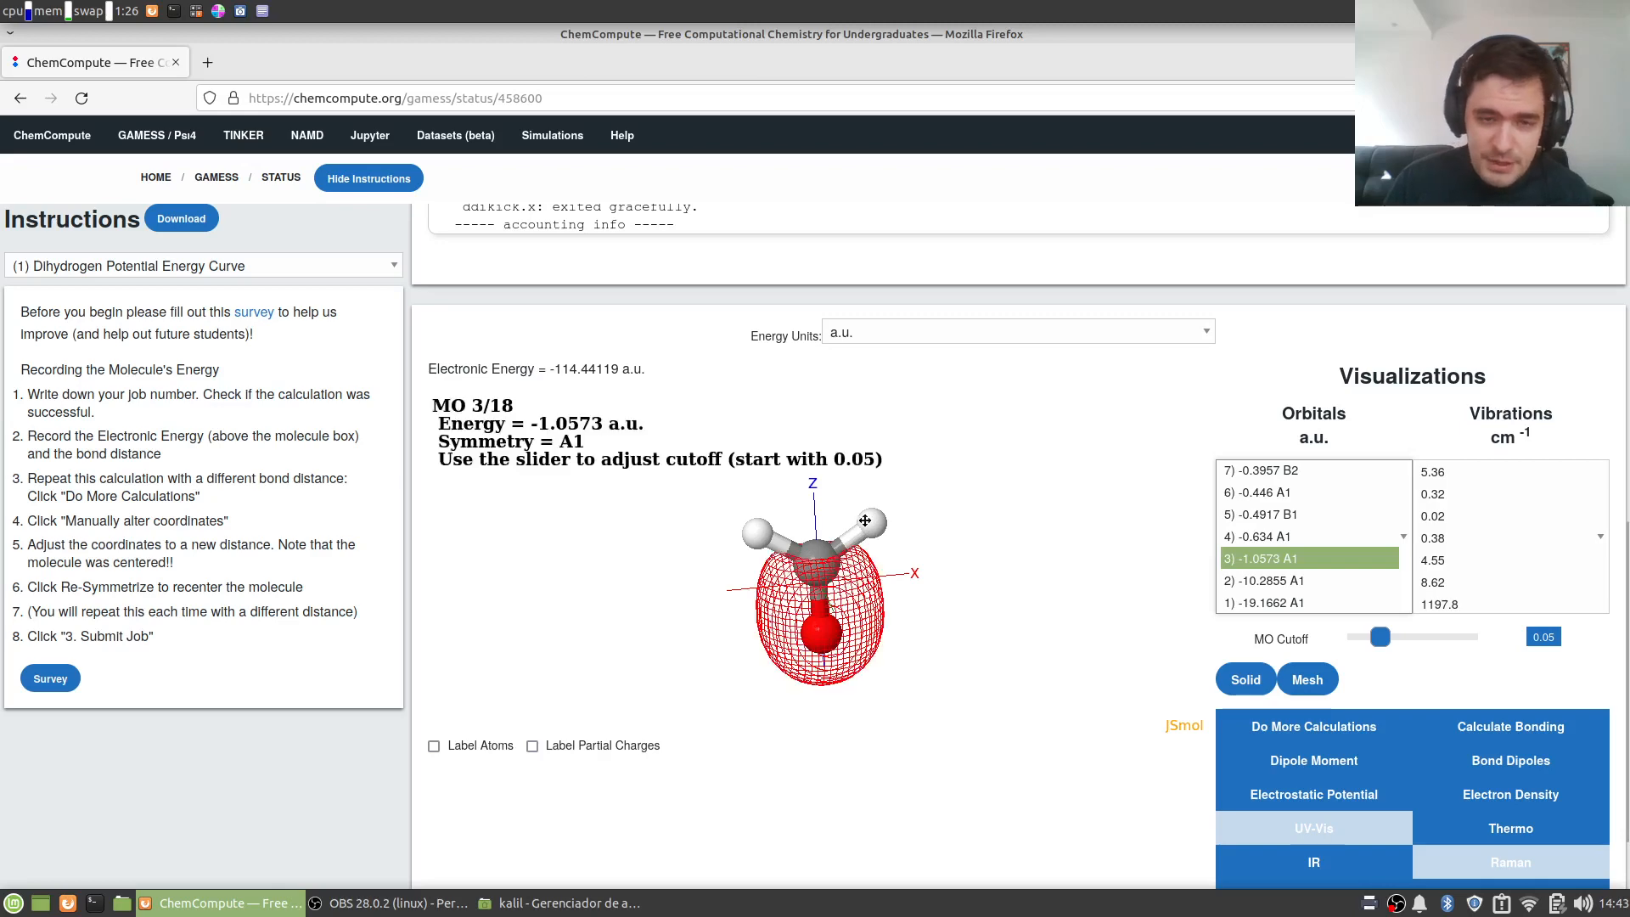
pyautogui.moveTo(859, 521); pyautogui.dragTo(820, 355)
pyautogui.moveTo(1005, 434); pyautogui.dragTo(1053, 755)
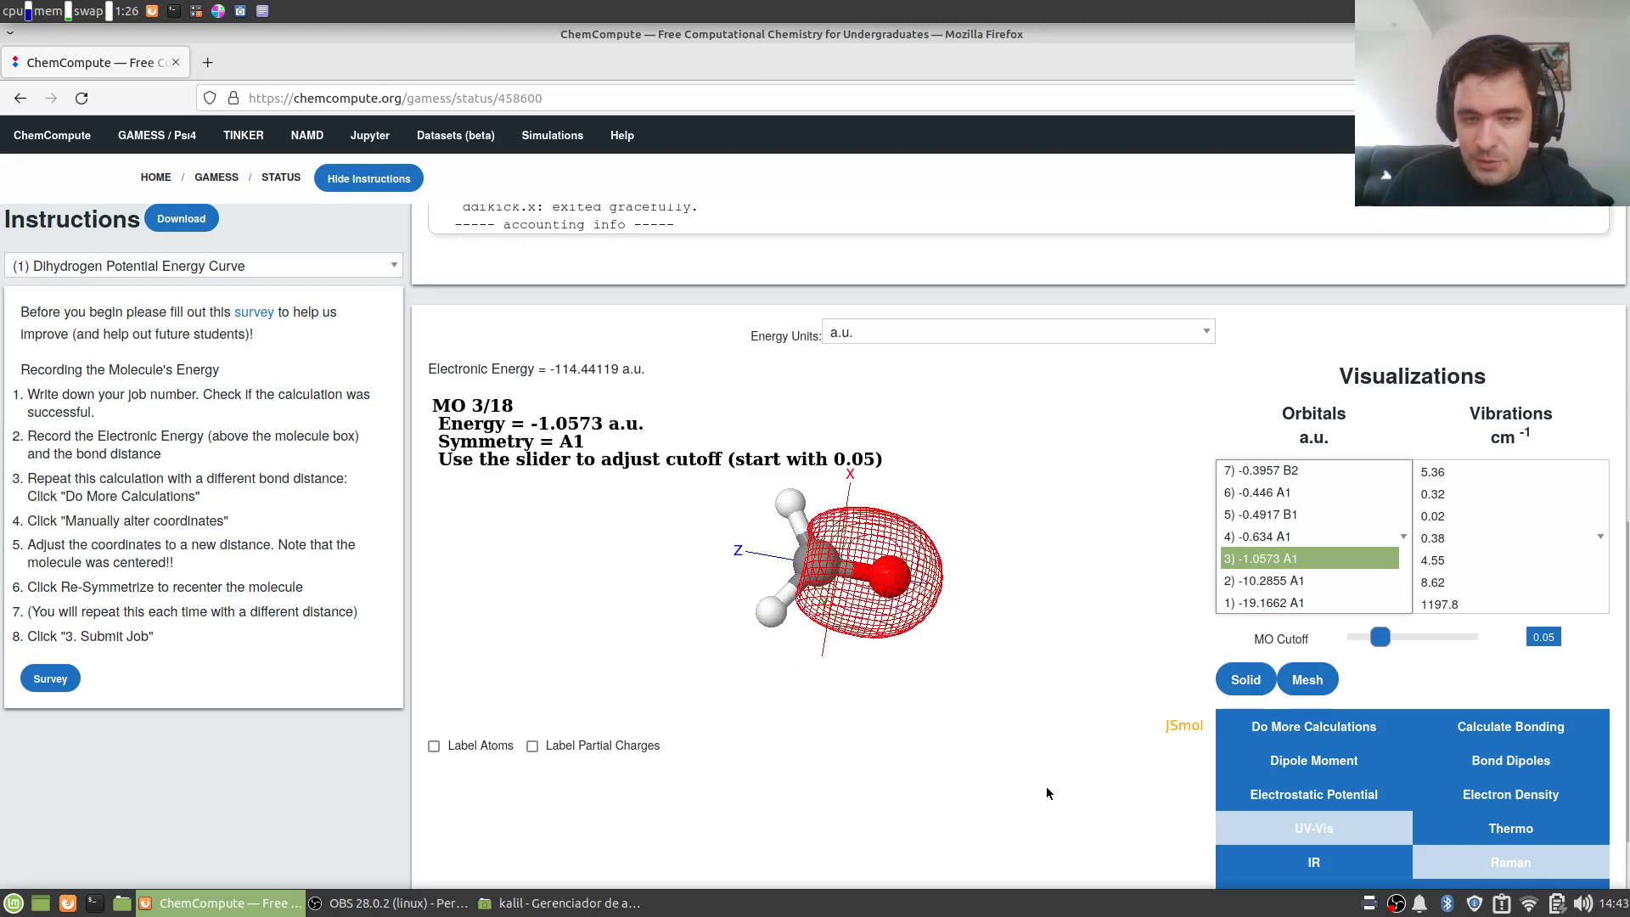
pyautogui.moveTo(900, 631); pyautogui.dragTo(891, 660)
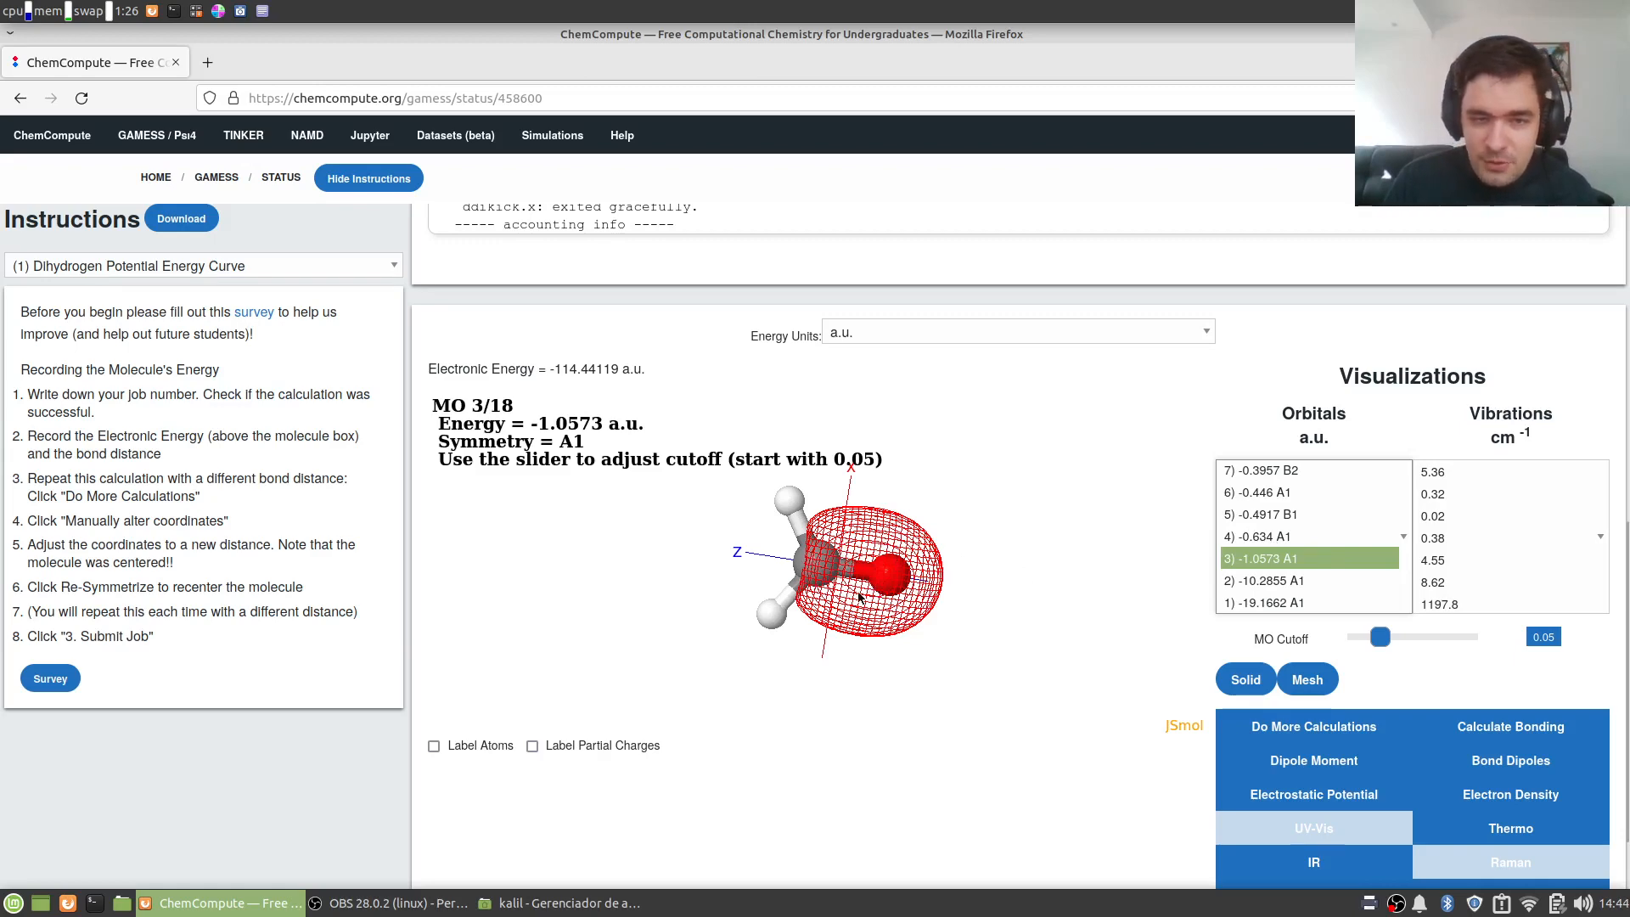
pyautogui.moveTo(859, 597); pyautogui.dragTo(939, 571)
# - Display molecular orbitals 4 and 5 in turn and examine how their lobes lie around the molecule
pyautogui.click(1276, 541)
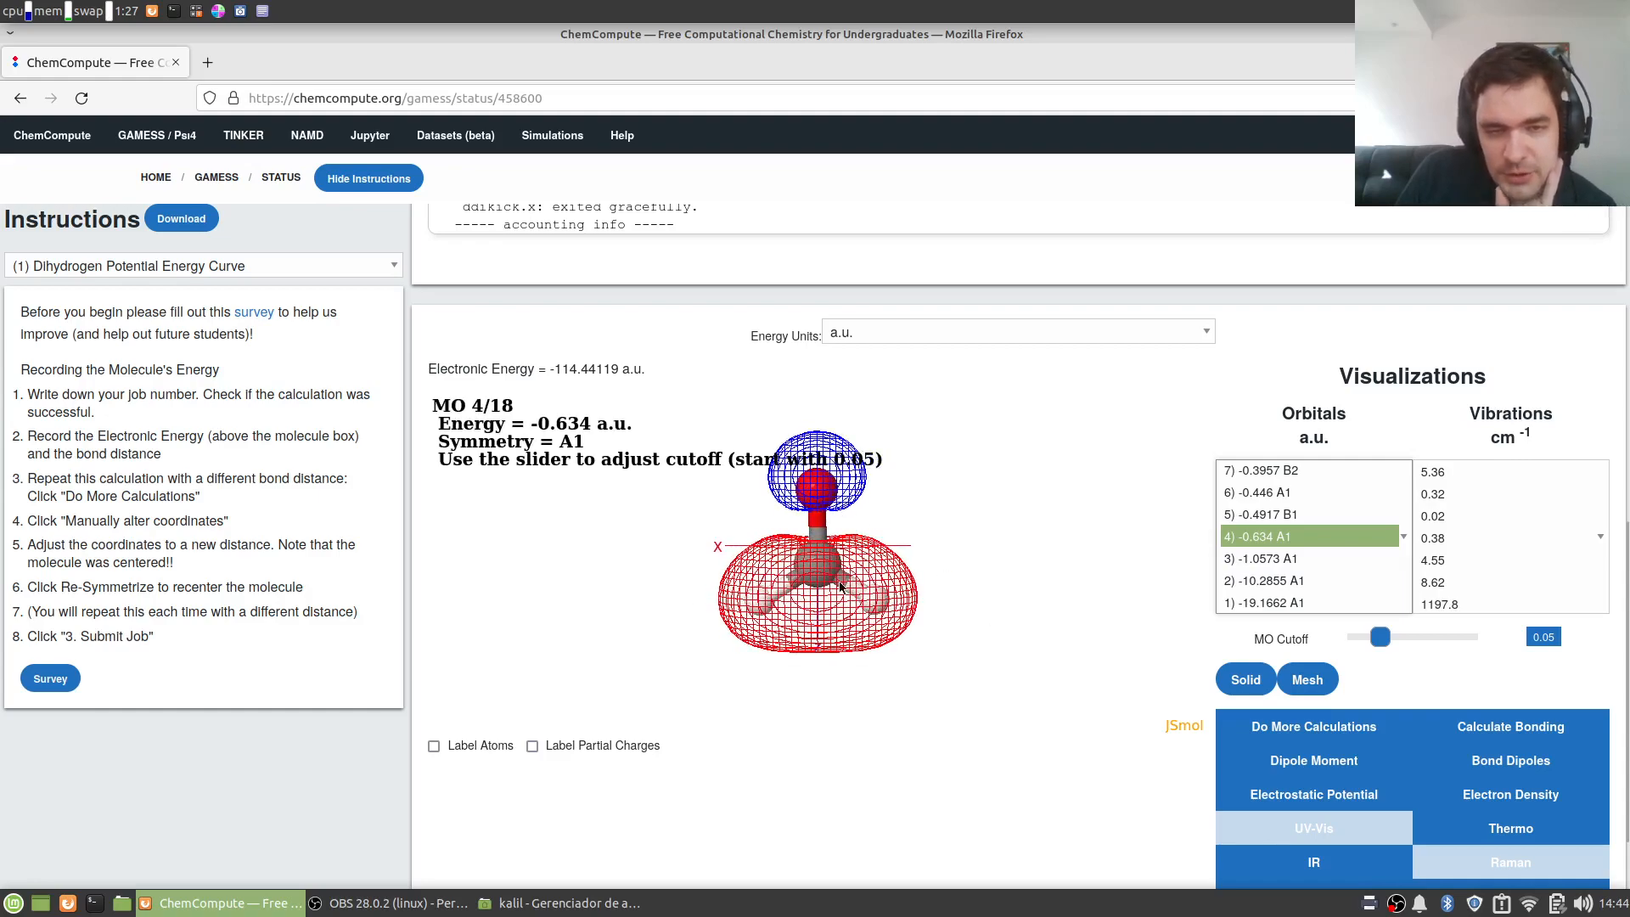
pyautogui.click(1294, 515)
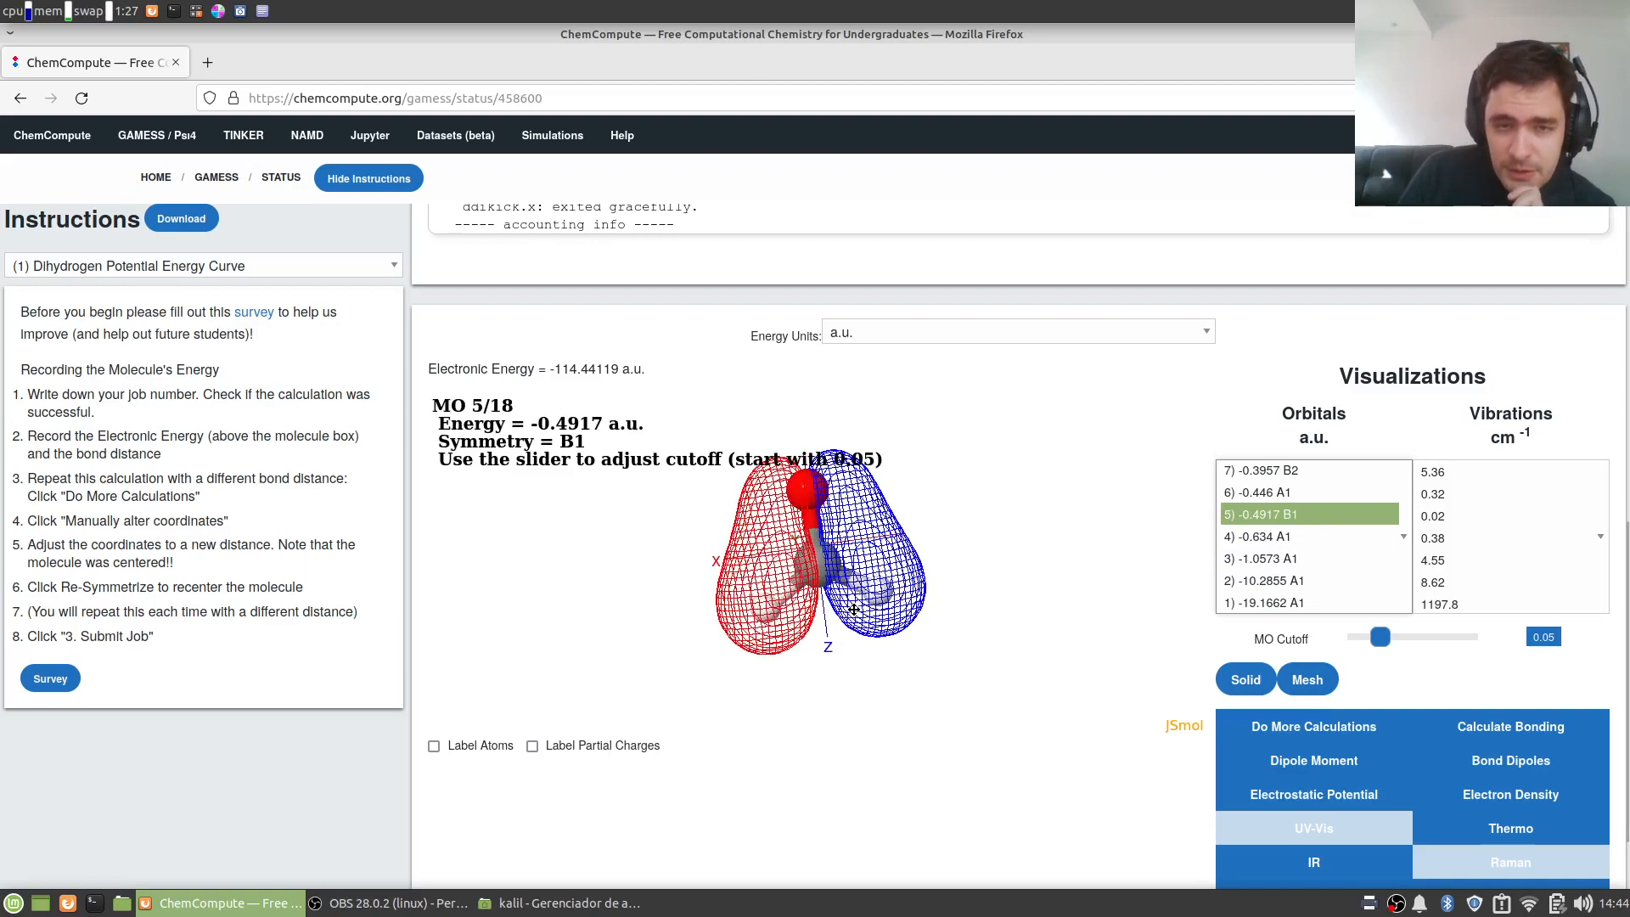
pyautogui.moveTo(858, 624); pyautogui.dragTo(821, 594)
pyautogui.scroll(-1, 822, 594)
pyautogui.scroll(2, 824, 595)
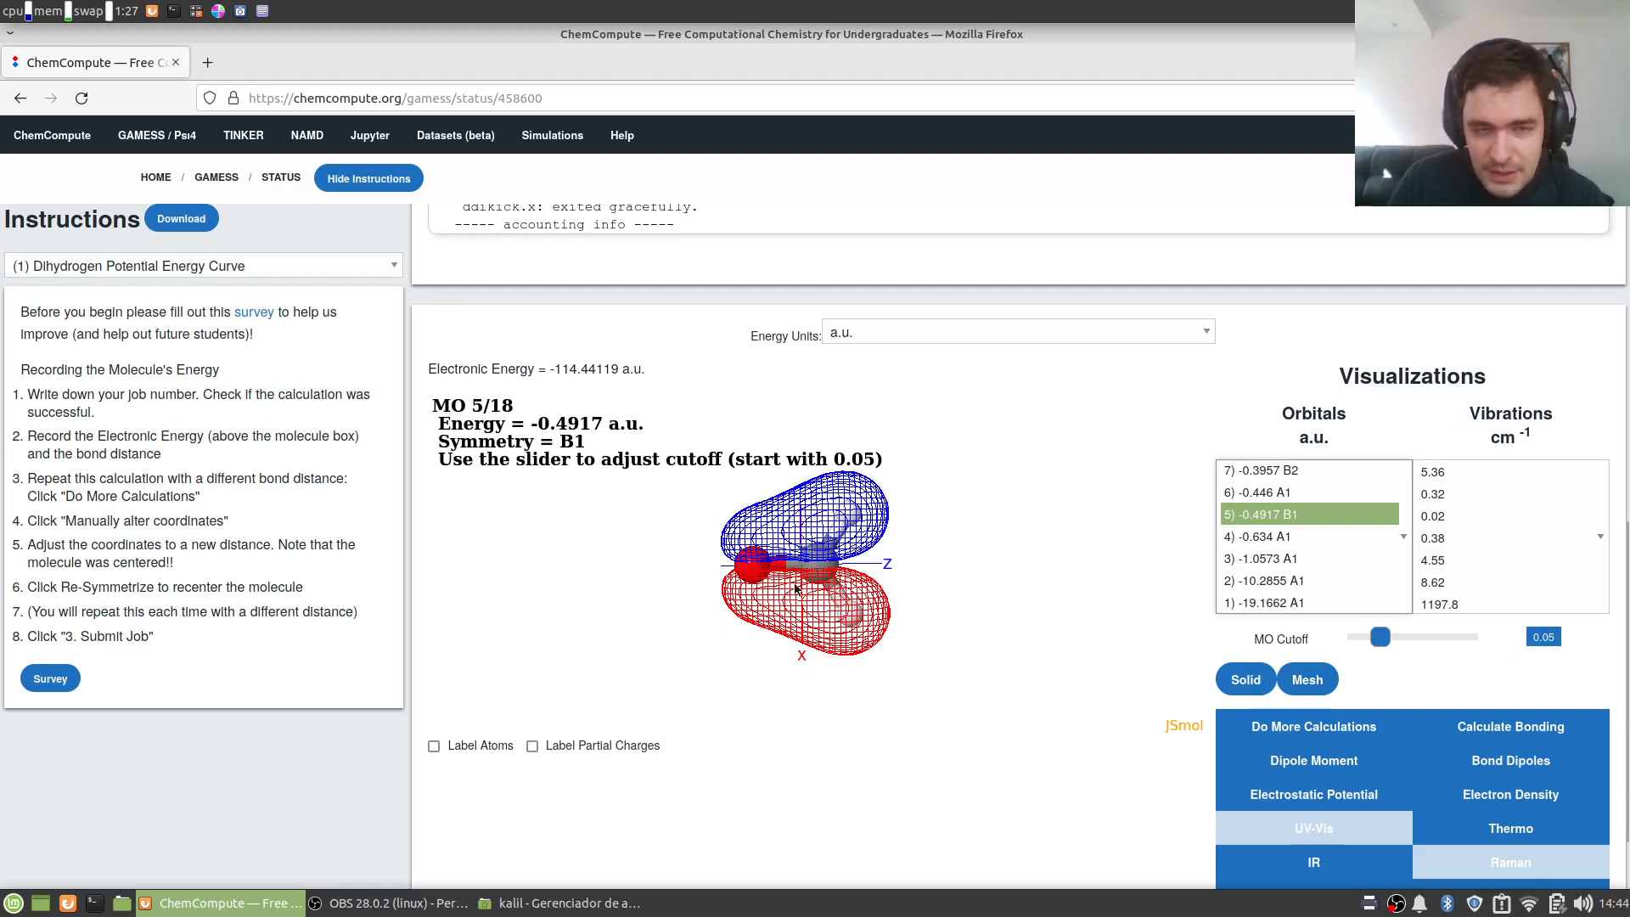
pyautogui.moveTo(1056, 570); pyautogui.dragTo(1049, 558)
pyautogui.moveTo(969, 452); pyautogui.dragTo(957, 618)
# - Display molecular orbitals 6 and 7 in turn and inspect their lobes along the carbon-oxygen bond
pyautogui.click(1307, 491)
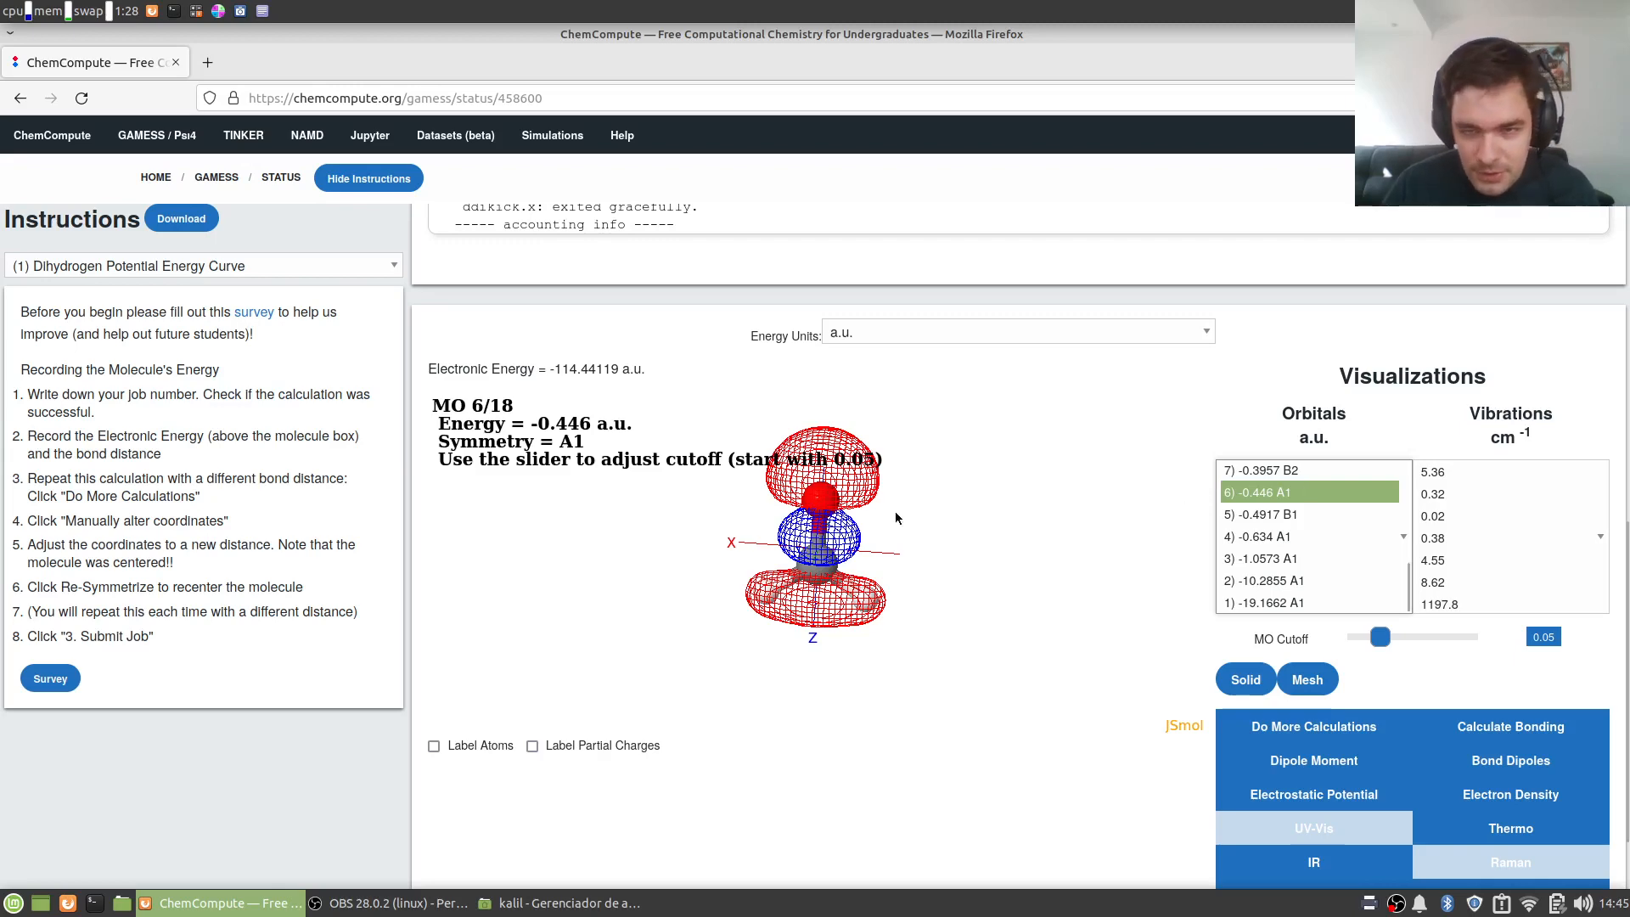
pyautogui.moveTo(812, 506); pyautogui.dragTo(830, 636)
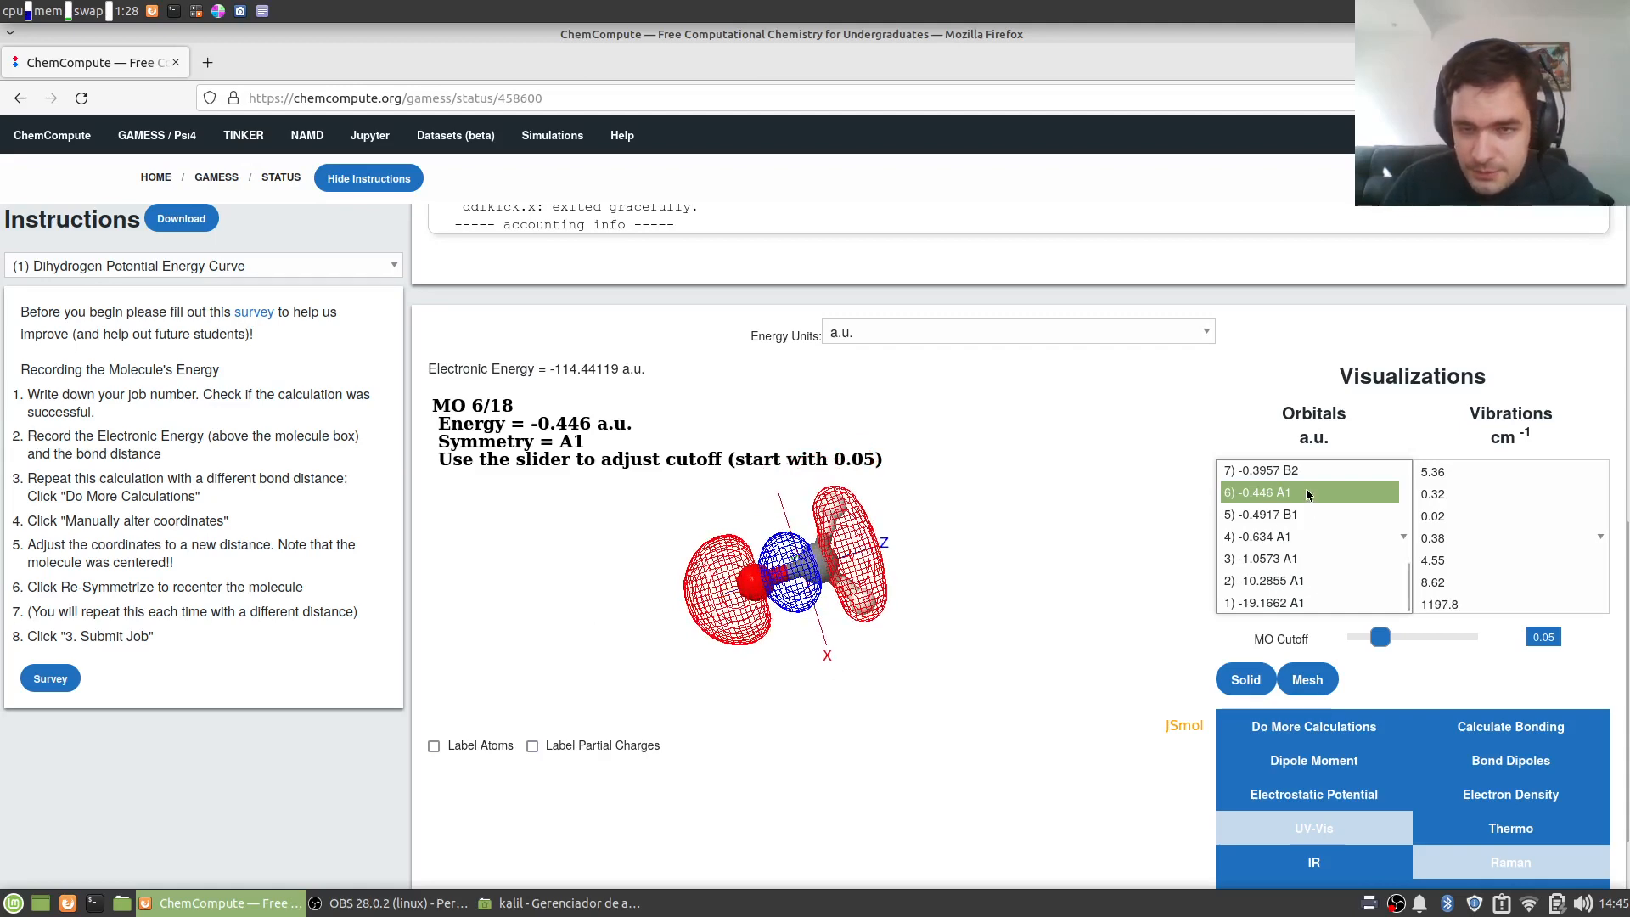
pyautogui.click(1273, 472)
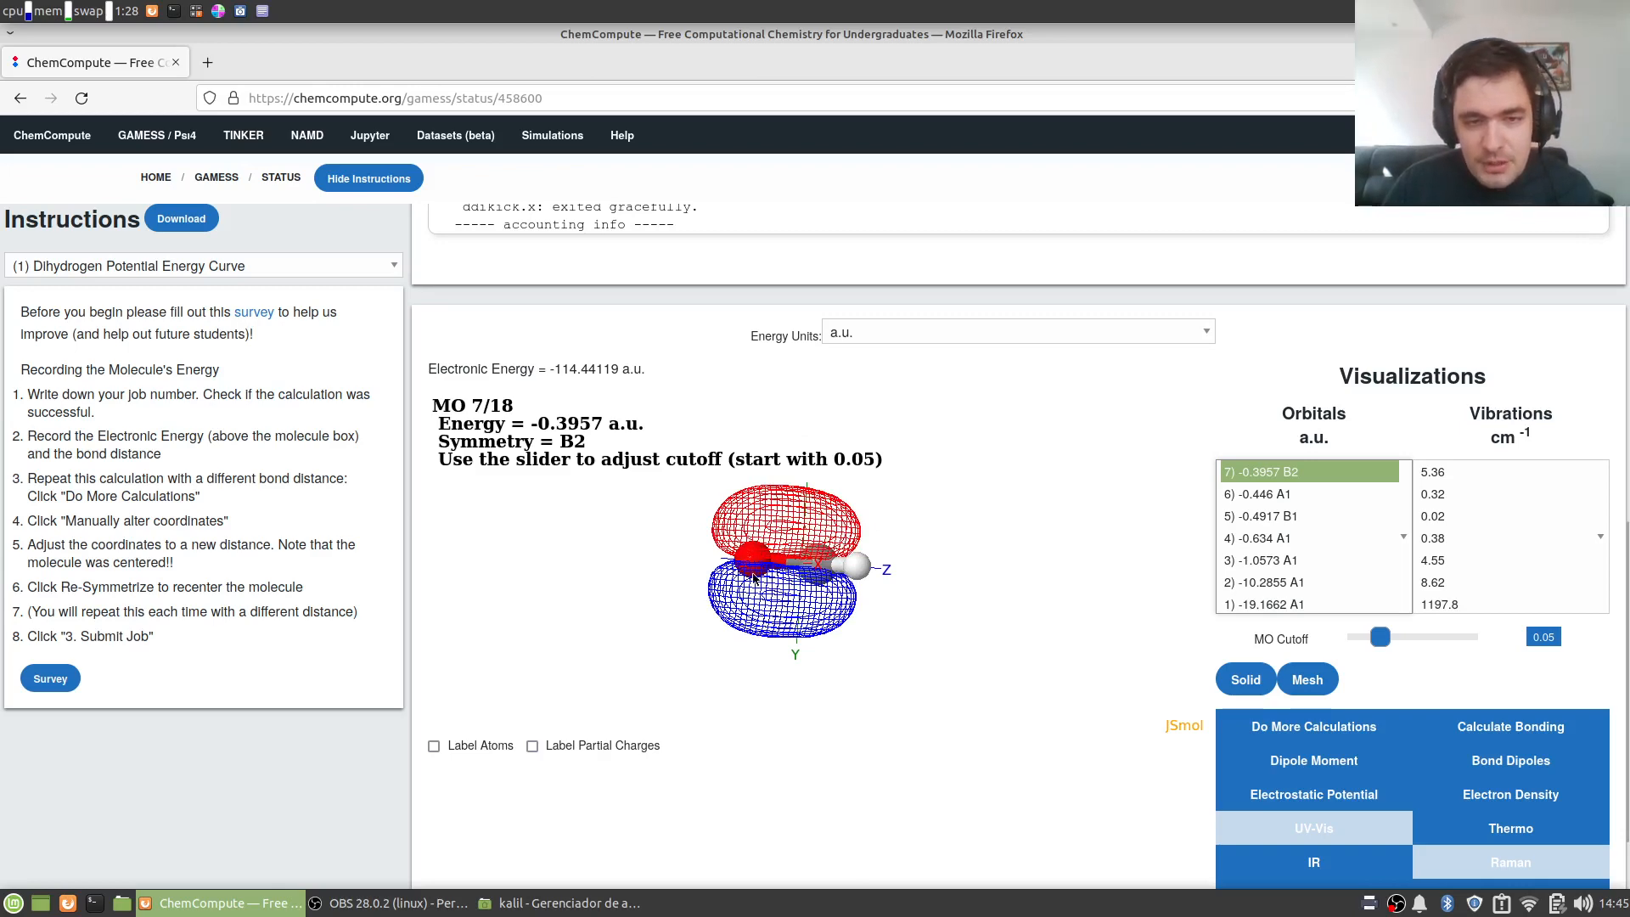
pyautogui.moveTo(785, 569); pyautogui.dragTo(811, 526)
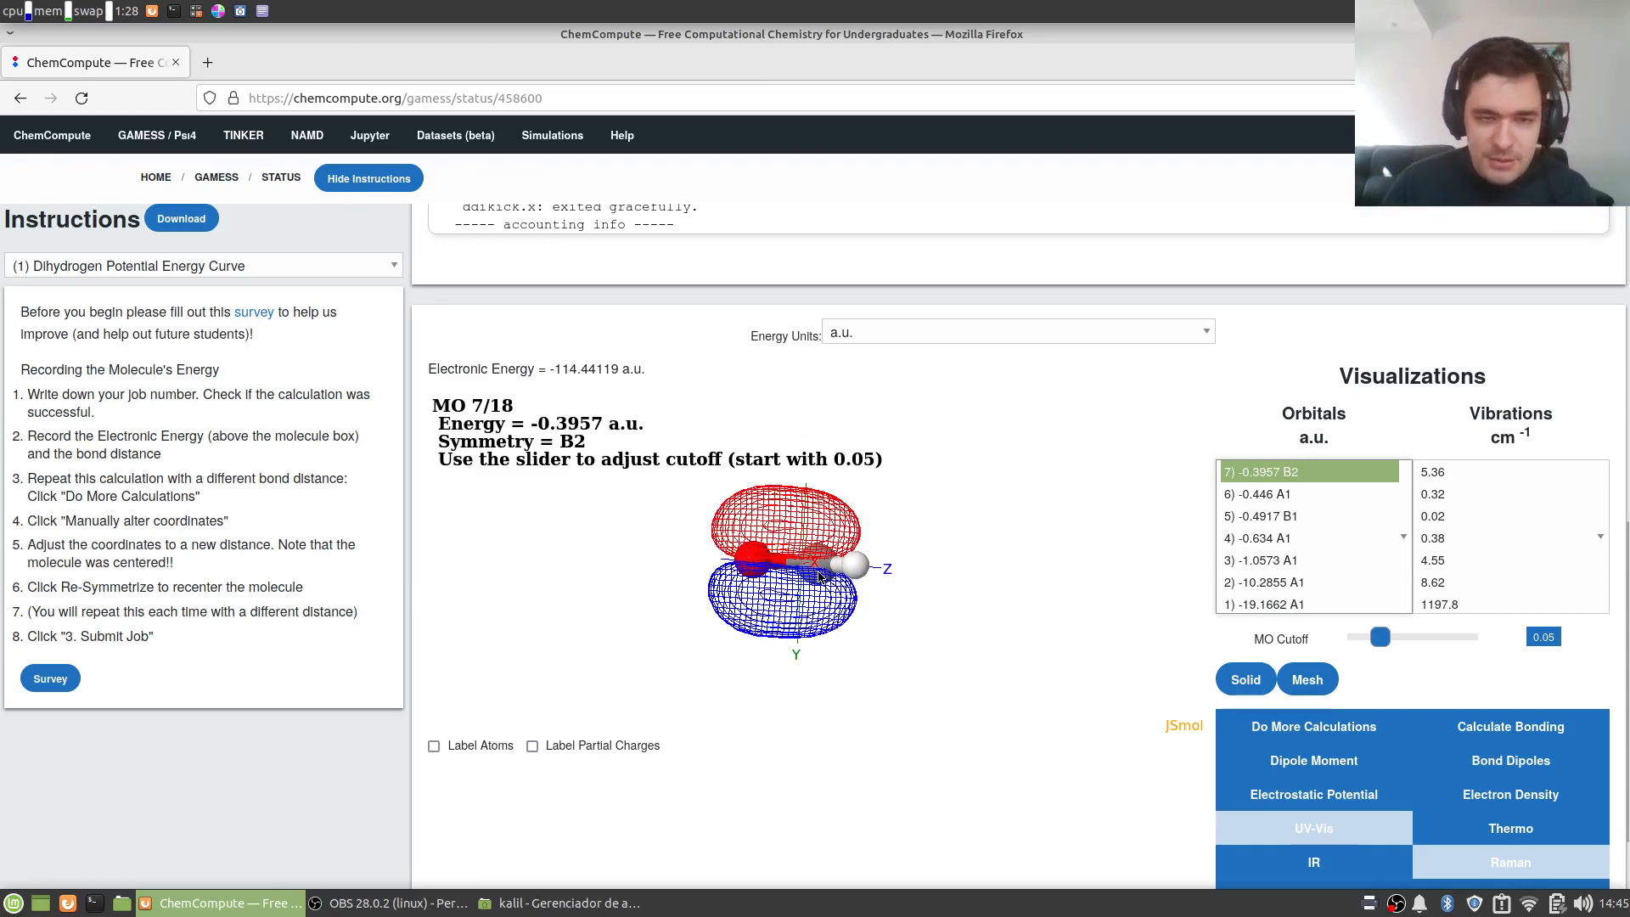
# - Display molecular orbitals 8 and 9 in turn and compare their lobes around the oxygen and carbon atoms
pyautogui.scroll(2, 1292, 516)
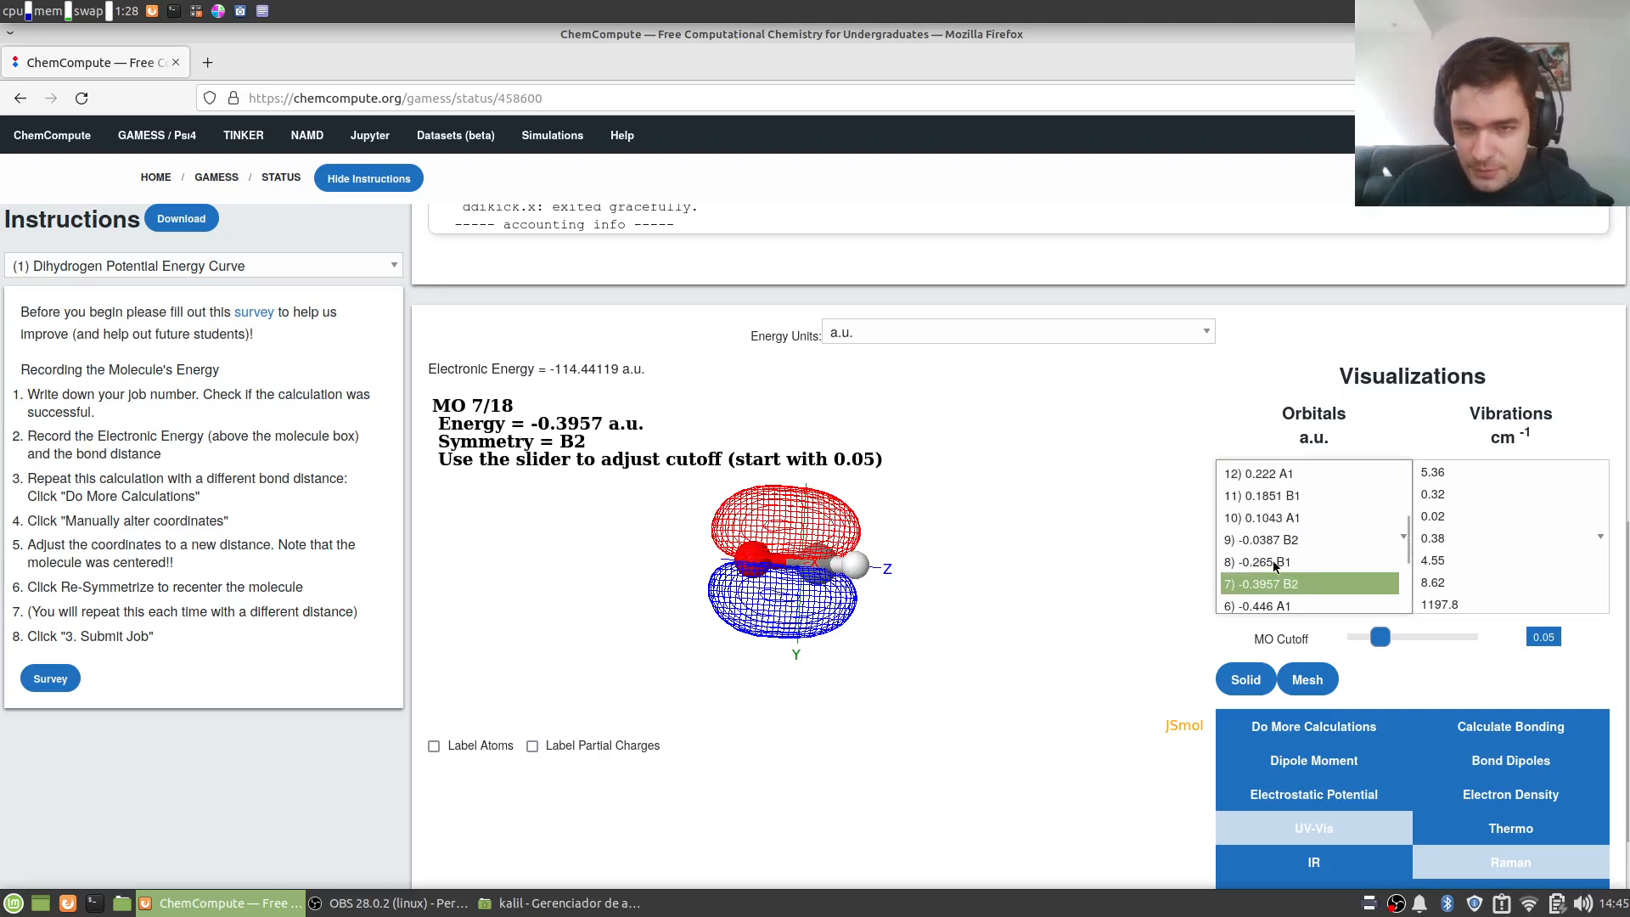
pyautogui.click(1271, 561)
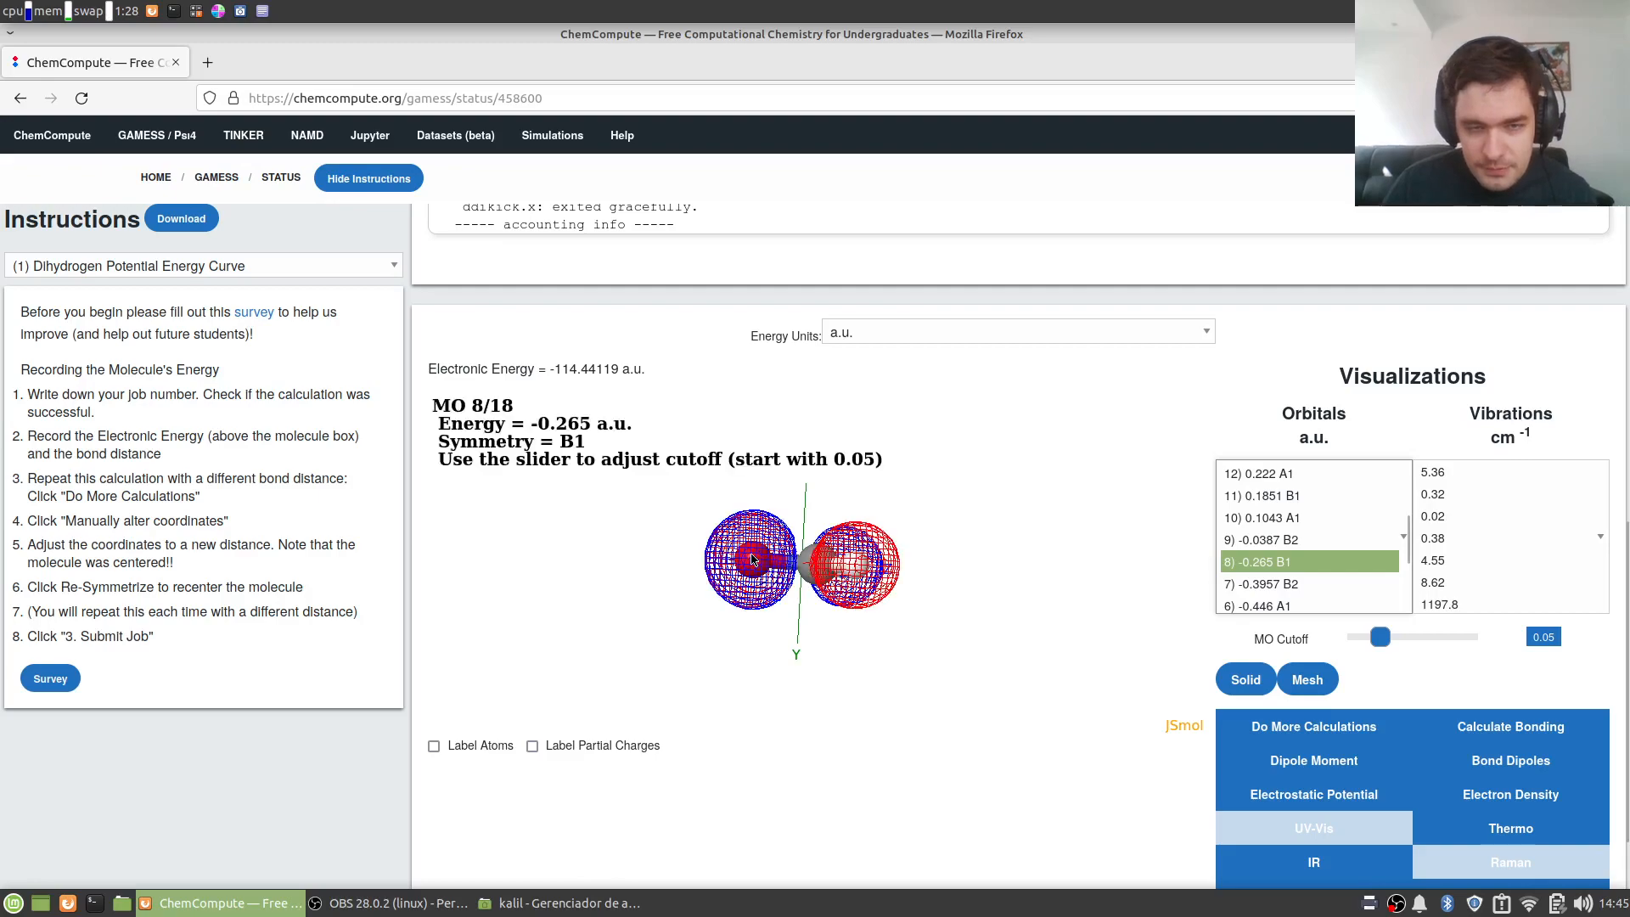
pyautogui.moveTo(752, 559); pyautogui.dragTo(625, 547)
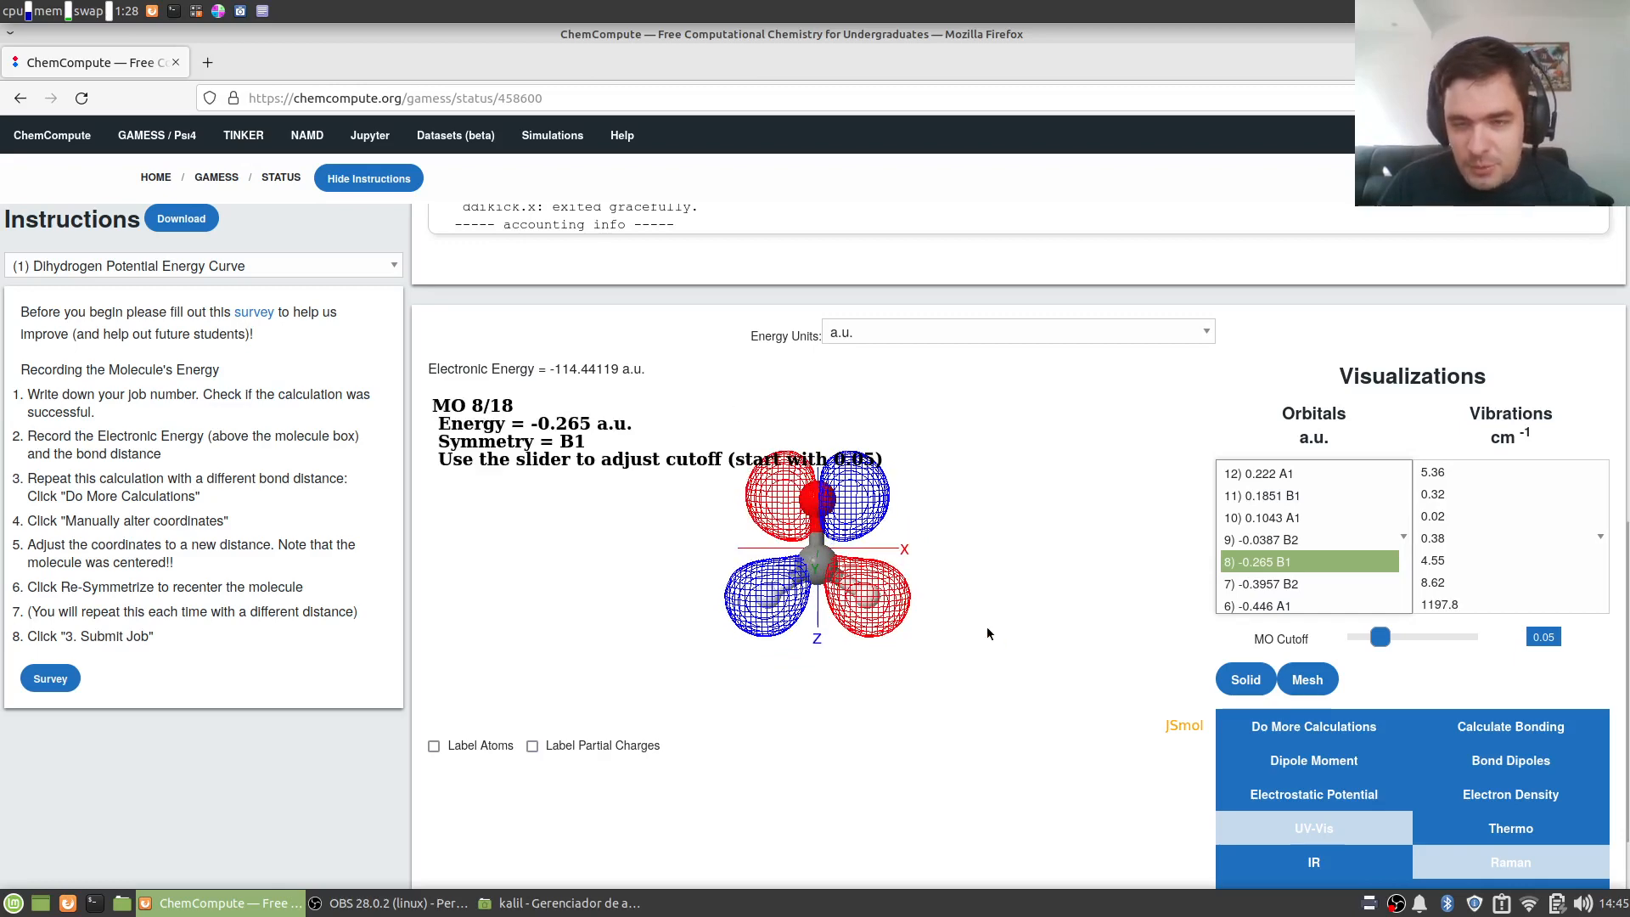
pyautogui.click(1295, 541)
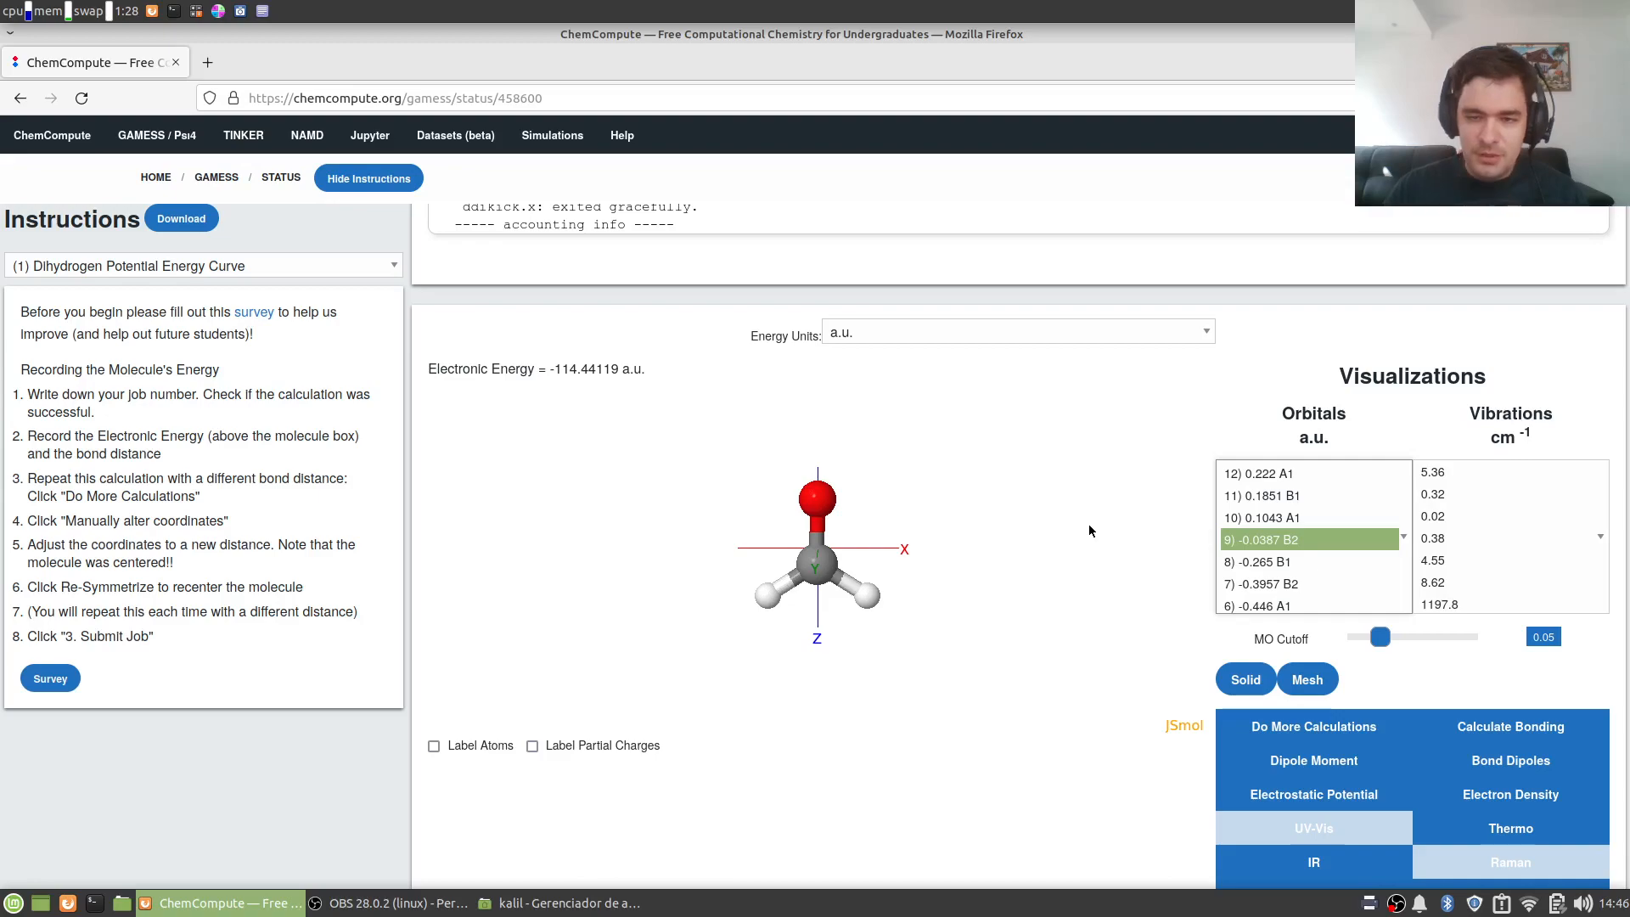
pyautogui.moveTo(944, 540); pyautogui.dragTo(794, 545)
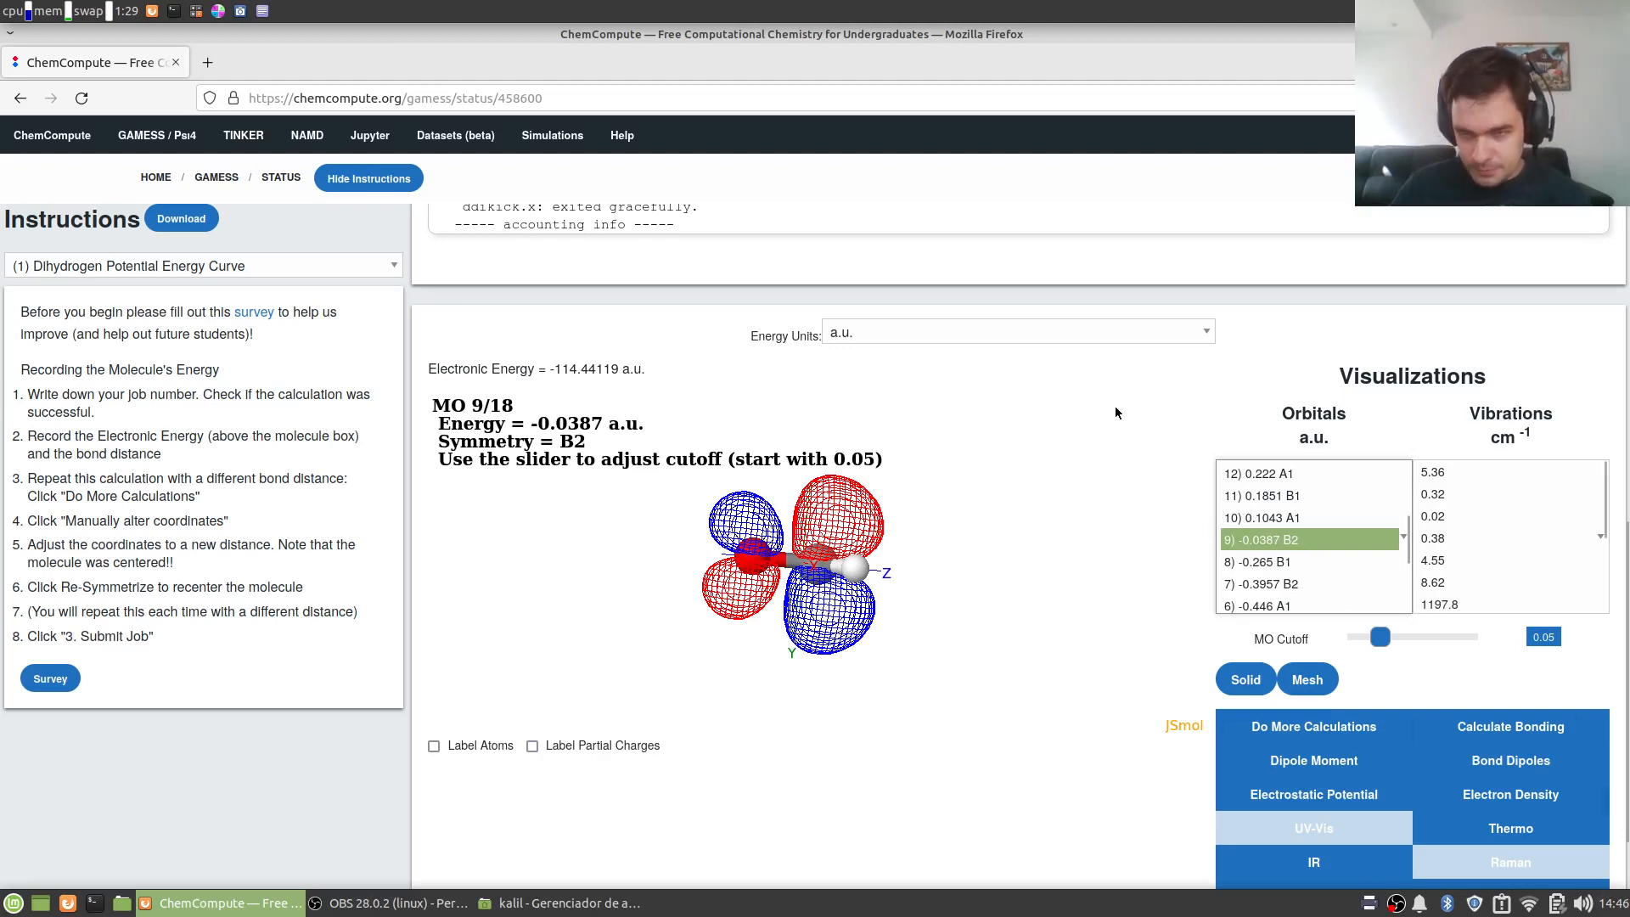
pyautogui.scroll(-1, 1176, 650)
pyautogui.scroll(-1, 1177, 739)
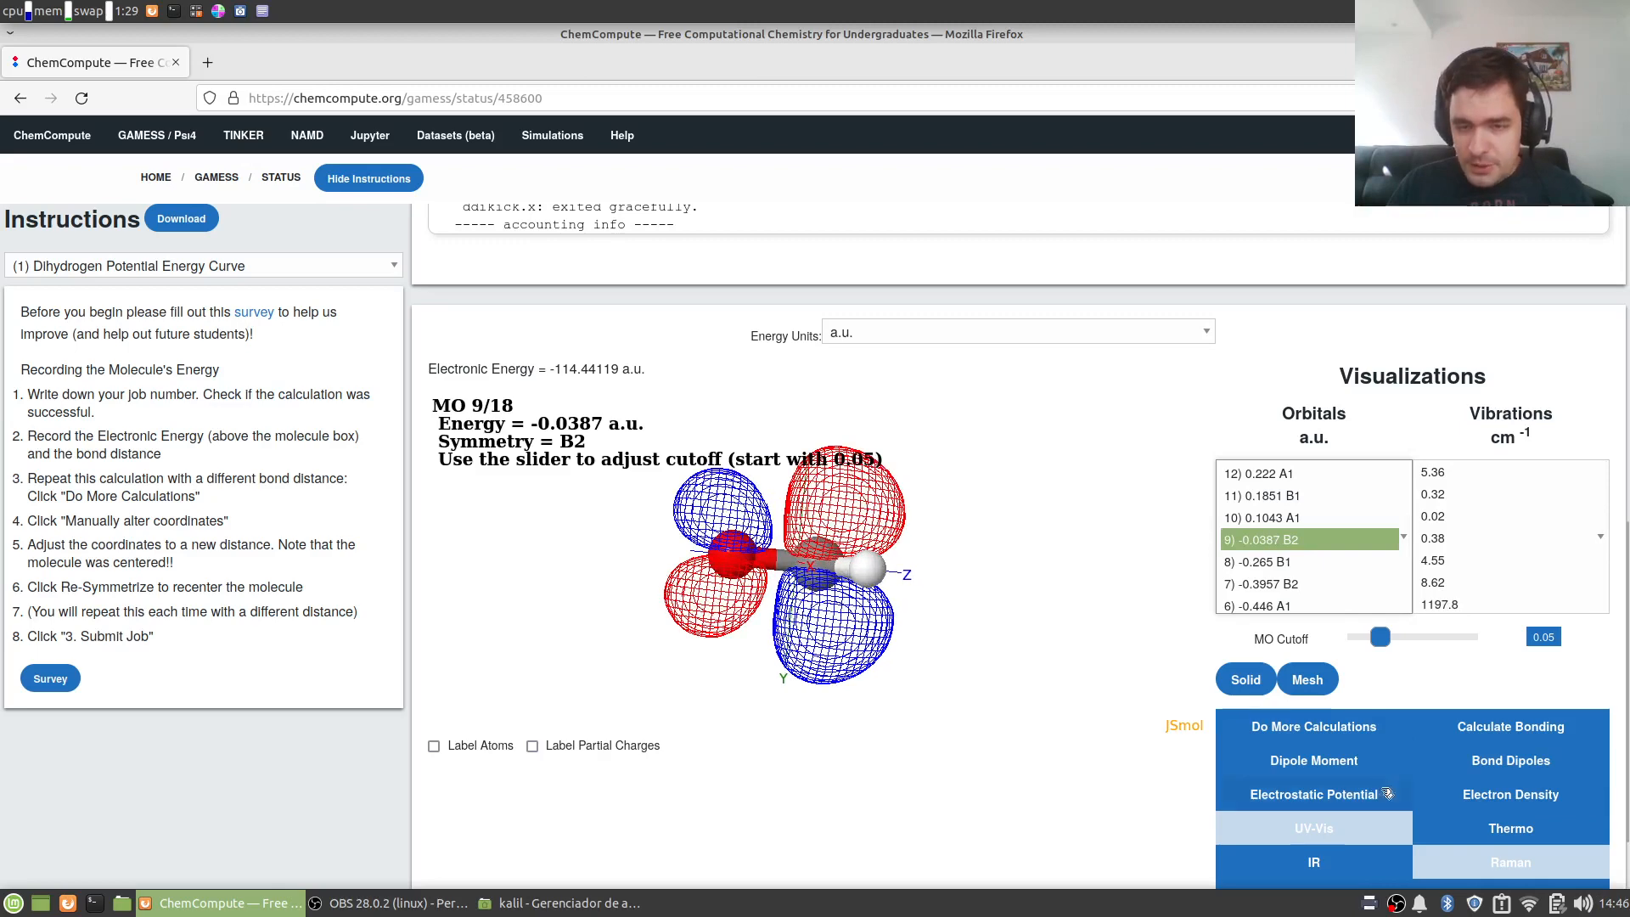
# - Show the molecule's dipole moment vector over orbital 9 and examine its direction
pyautogui.scroll(-2, 1428, 765)
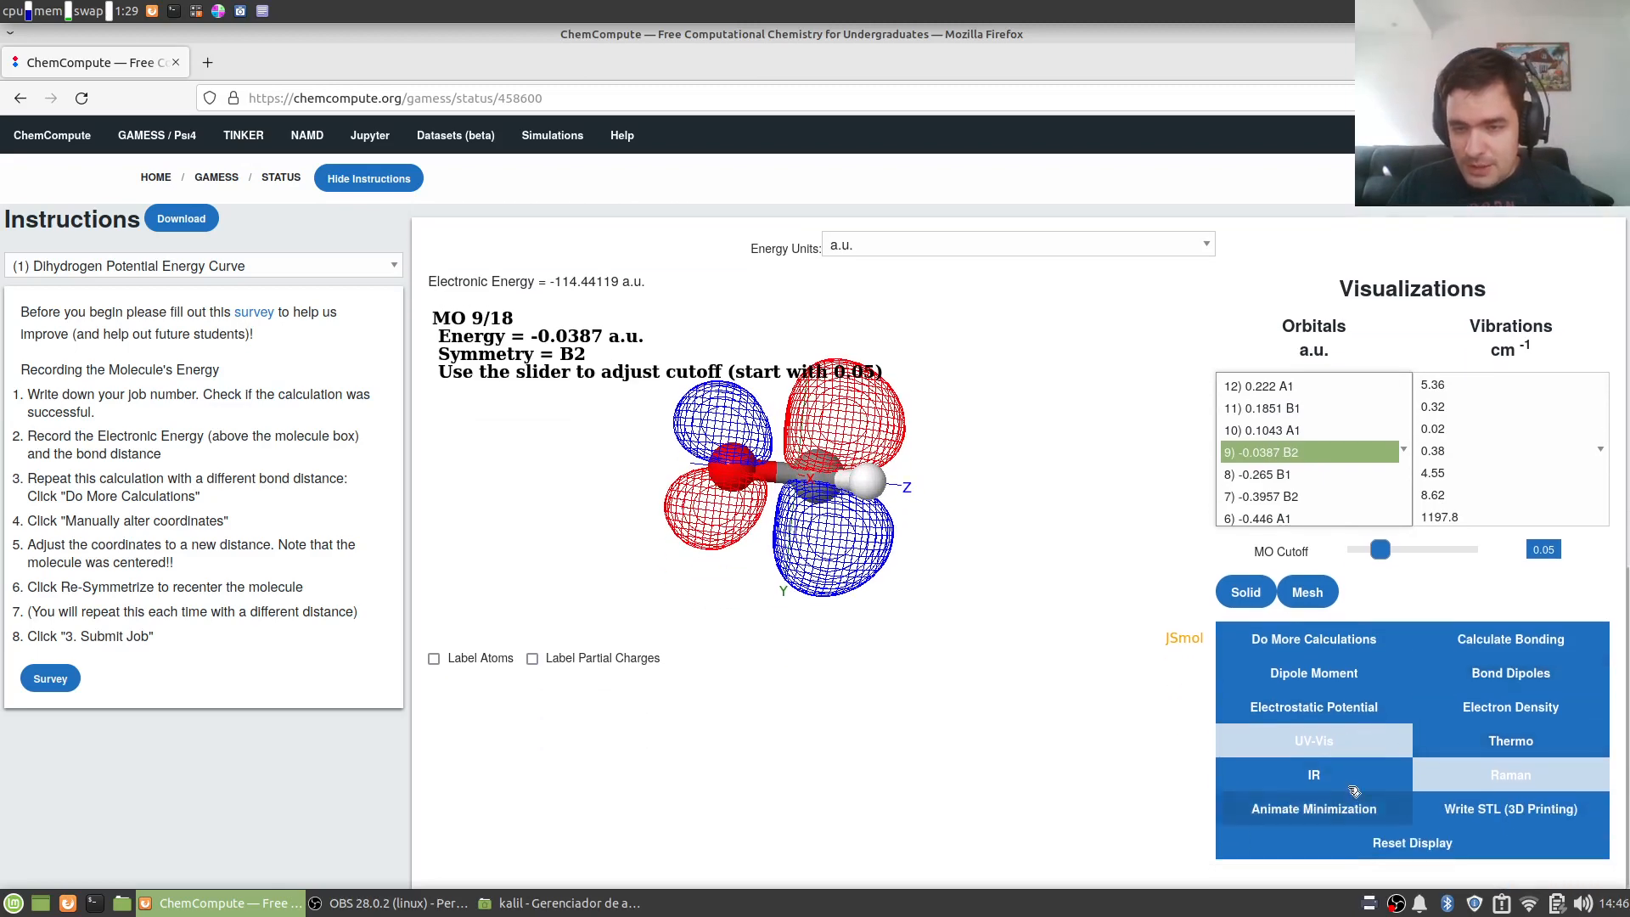
pyautogui.click(1330, 681)
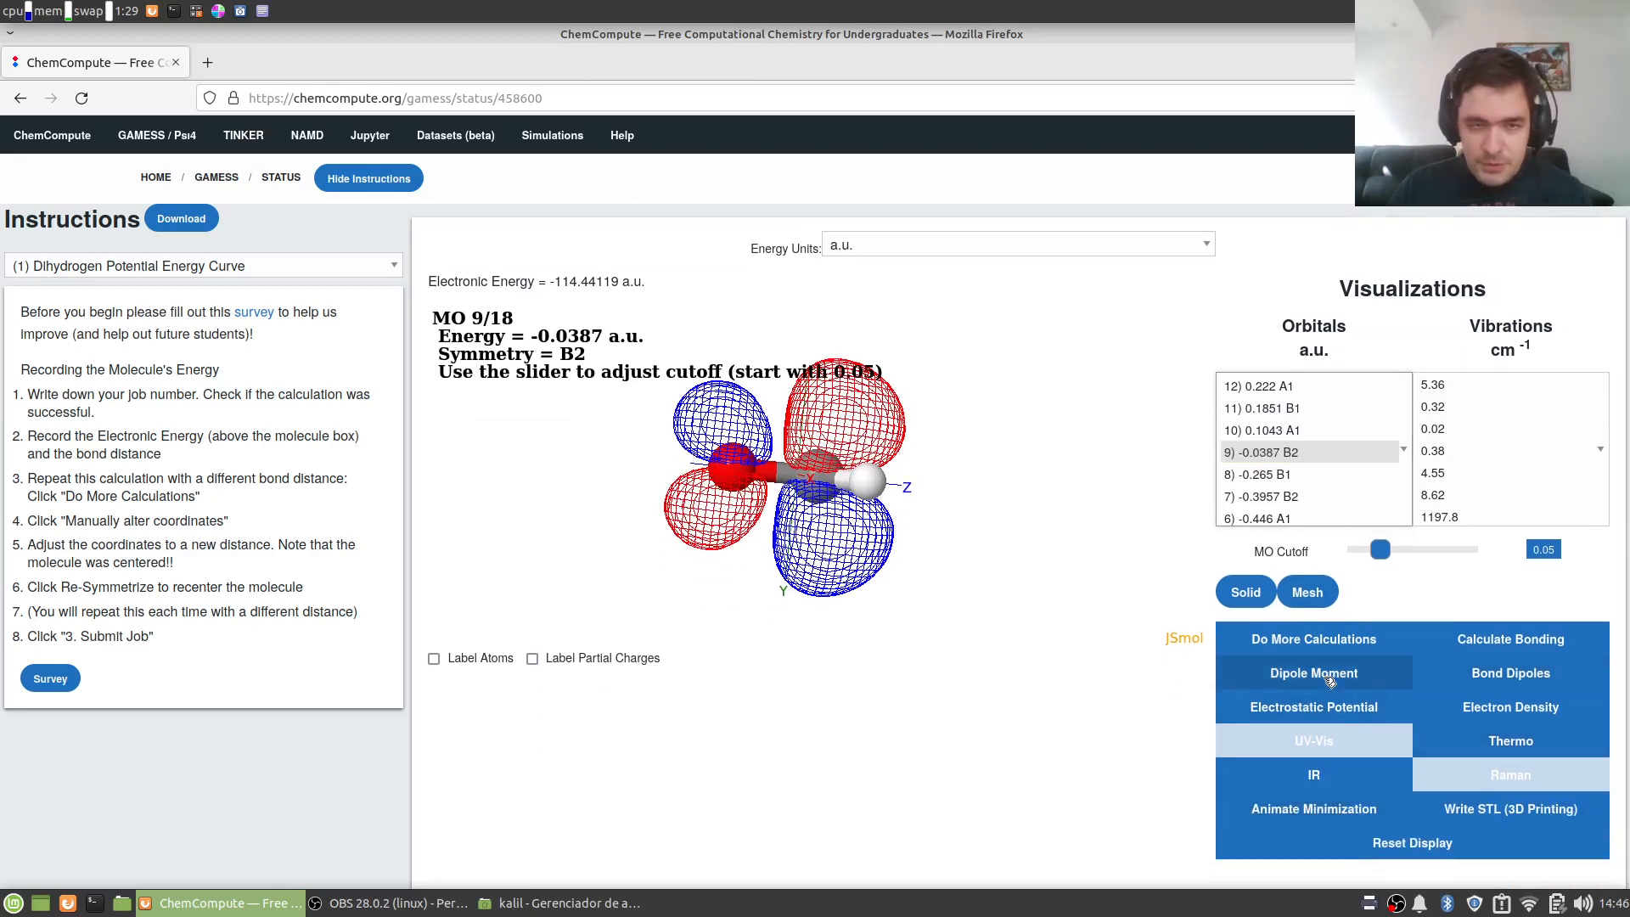
pyautogui.moveTo(643, 468); pyautogui.dragTo(715, 433)
pyautogui.scroll(-3, 715, 433)
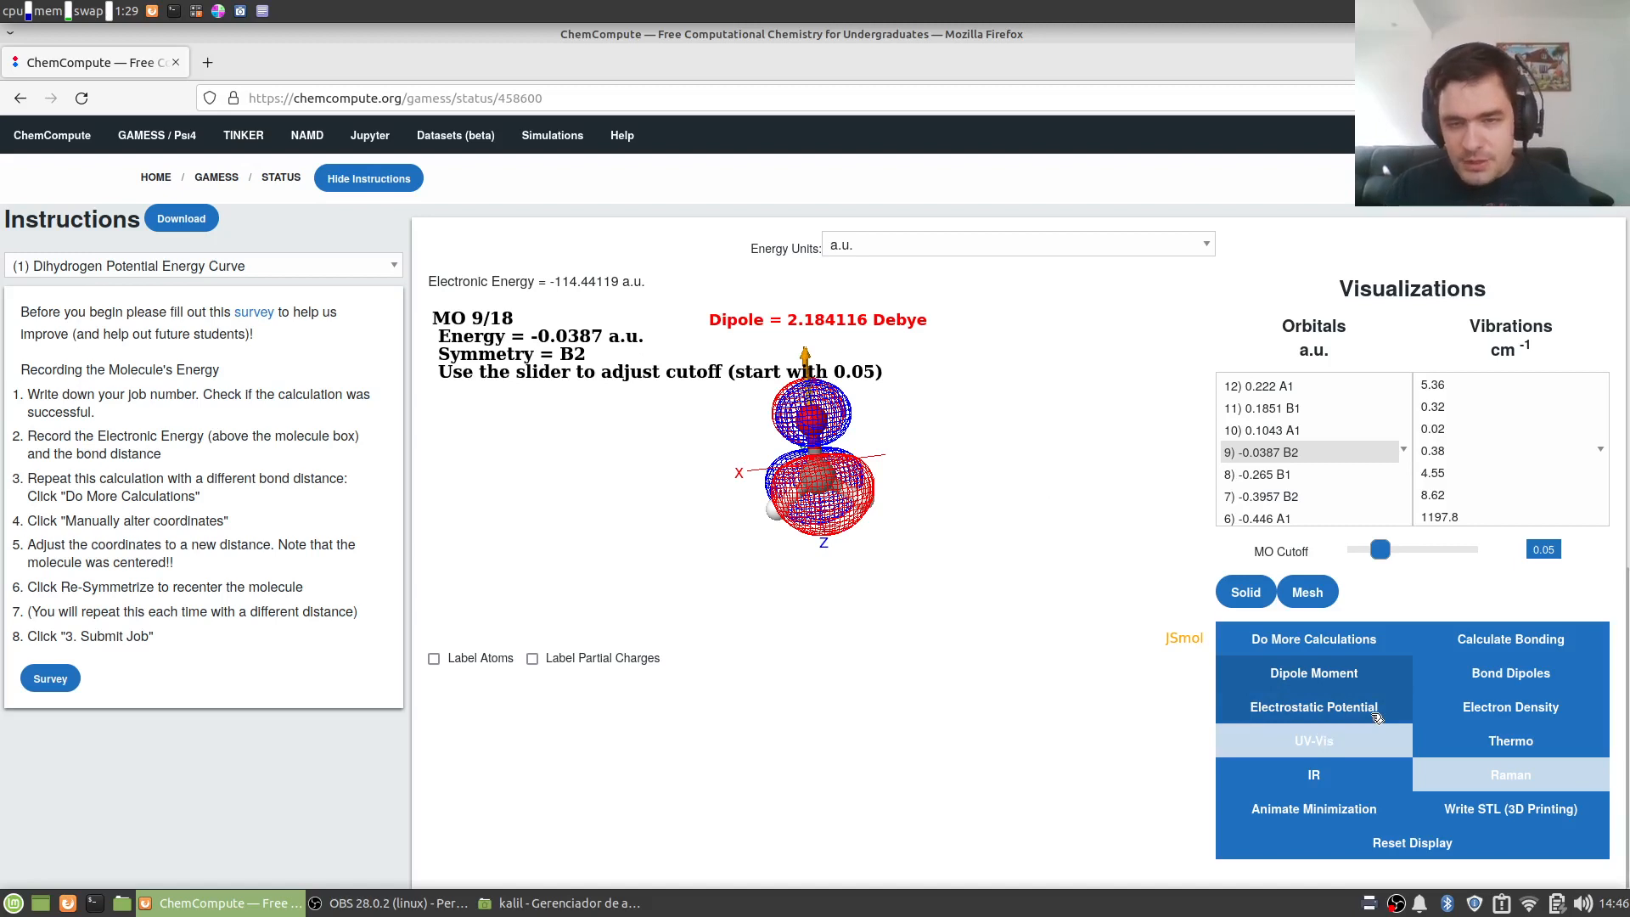
# - Display the molecule's electrostatic potential surface and examine its colour distribution from several angles
pyautogui.click(1374, 714)
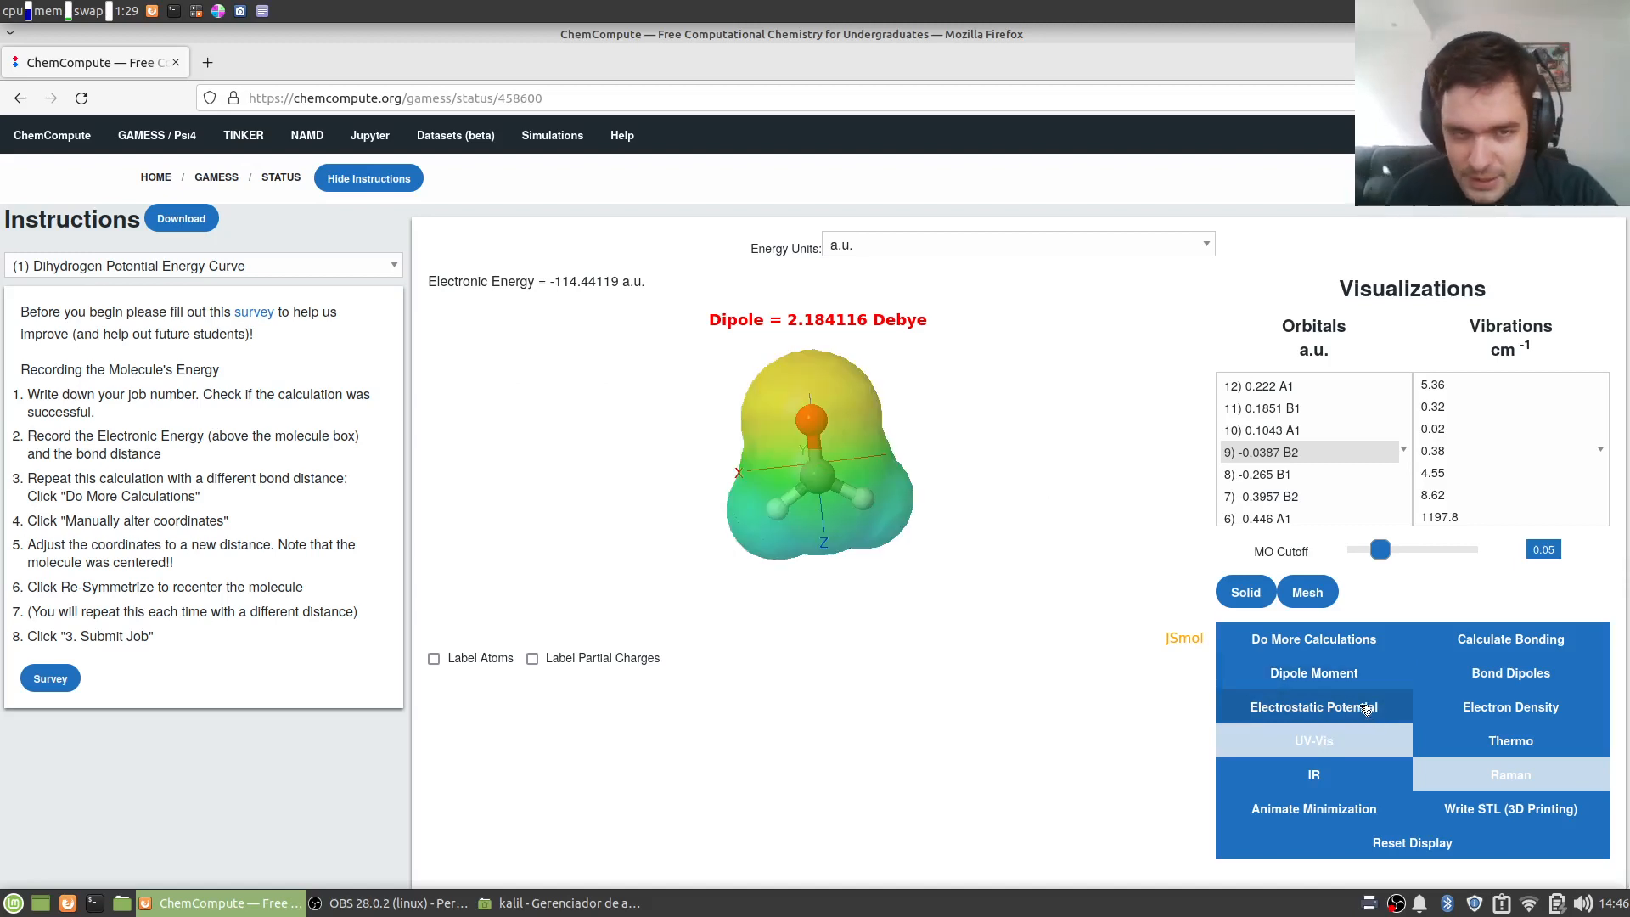
pyautogui.moveTo(779, 484); pyautogui.dragTo(886, 563)
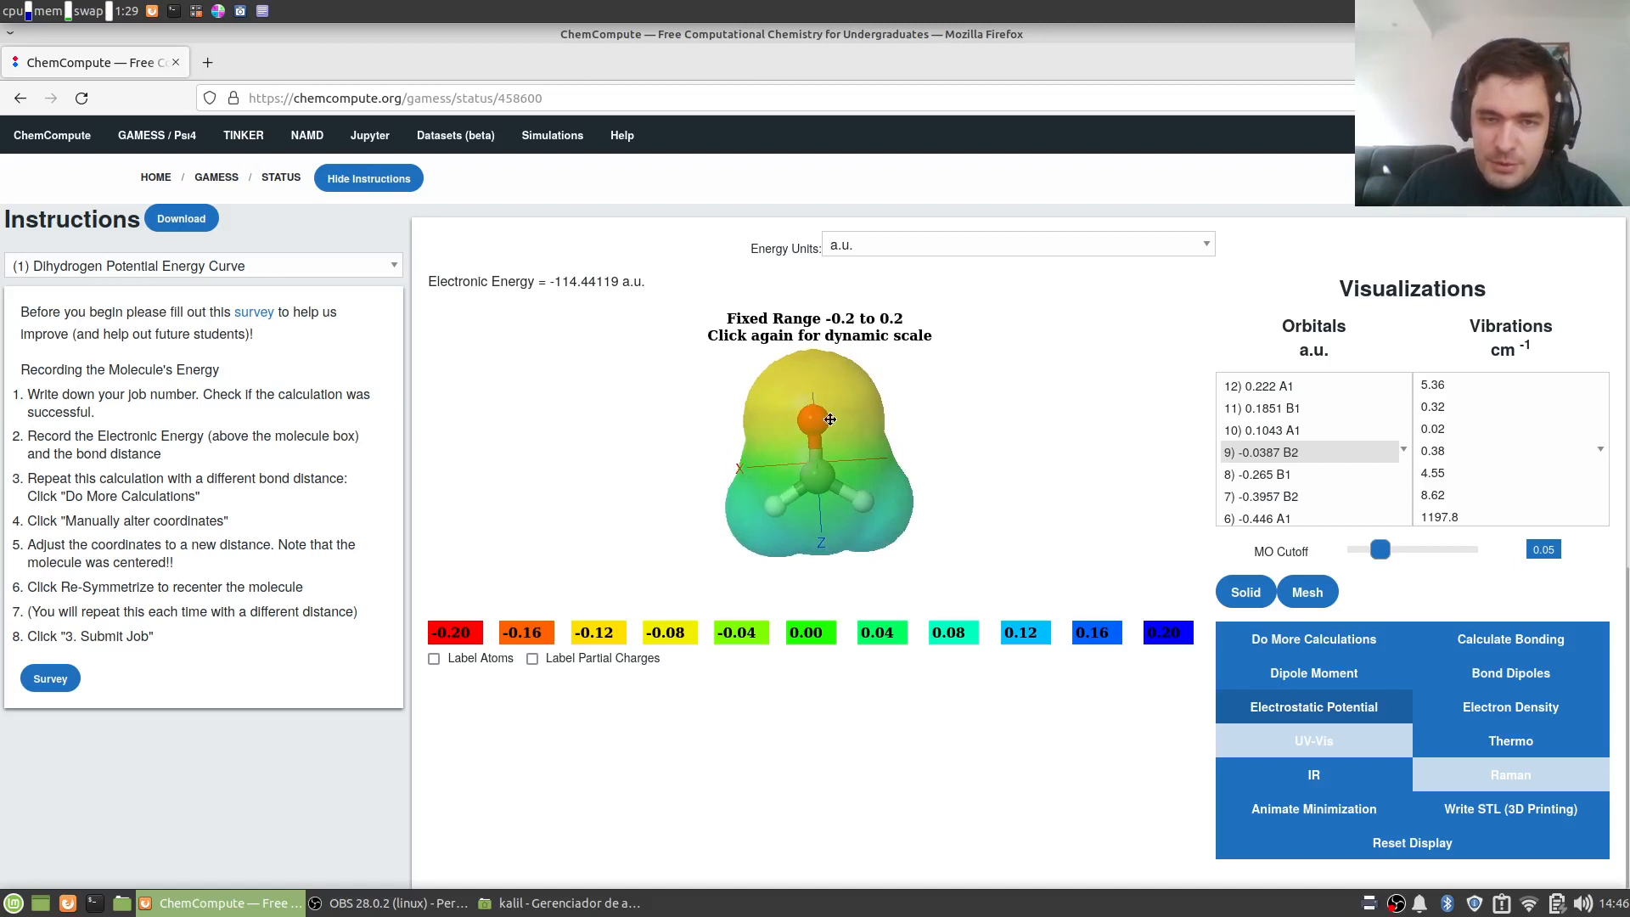
pyautogui.moveTo(829, 419); pyautogui.dragTo(1061, 594)
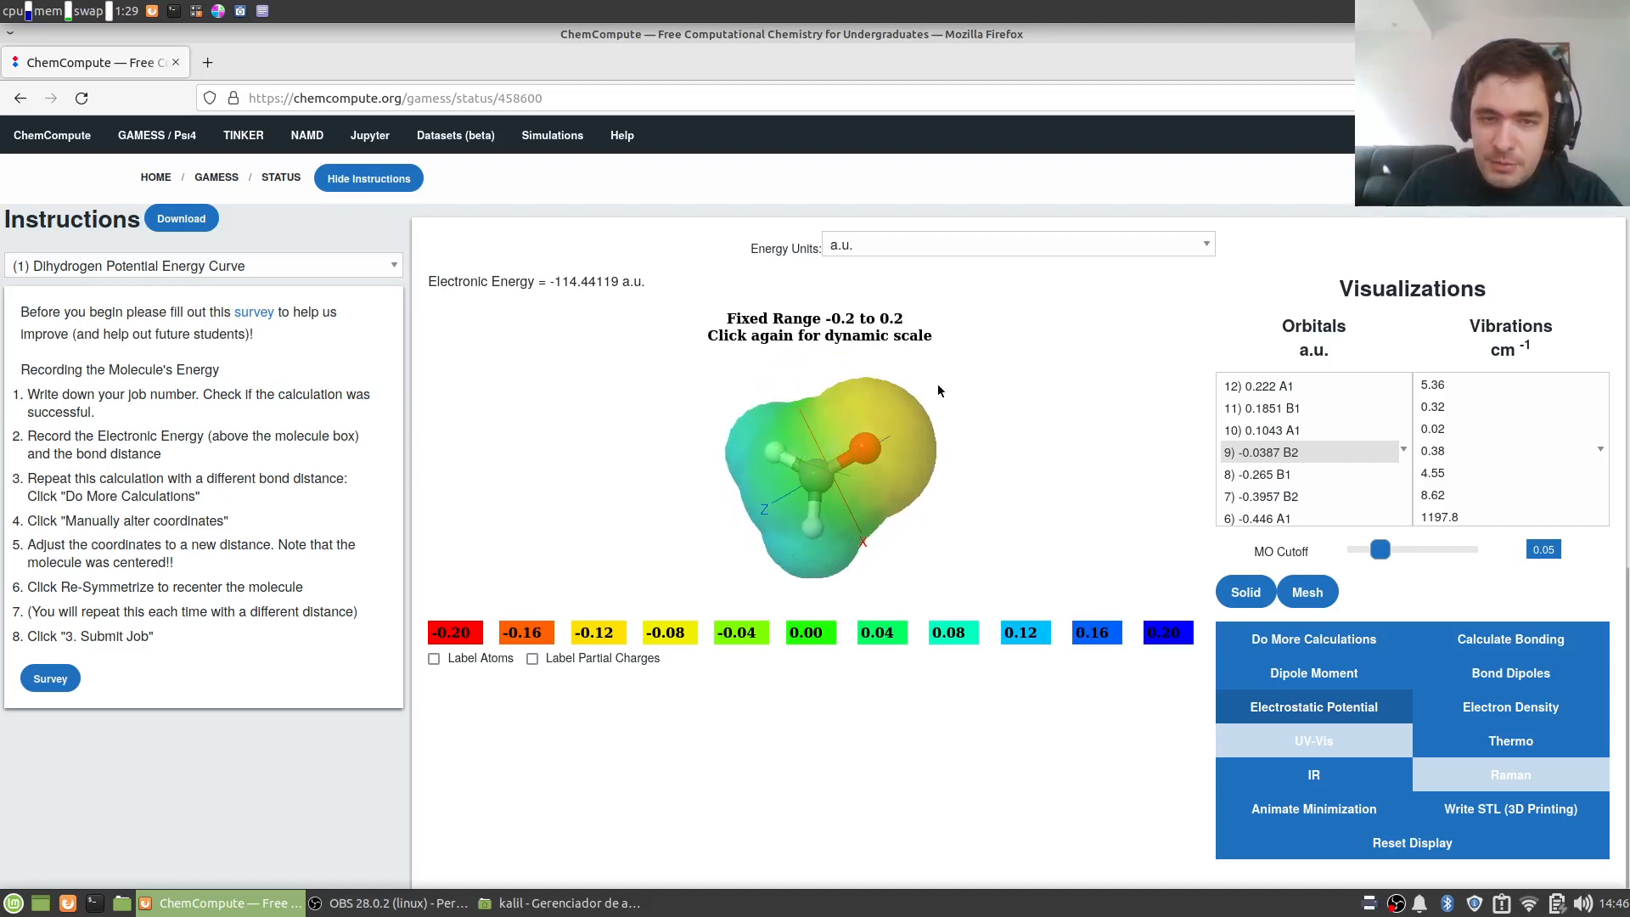
pyautogui.moveTo(932, 450); pyautogui.dragTo(965, 475)
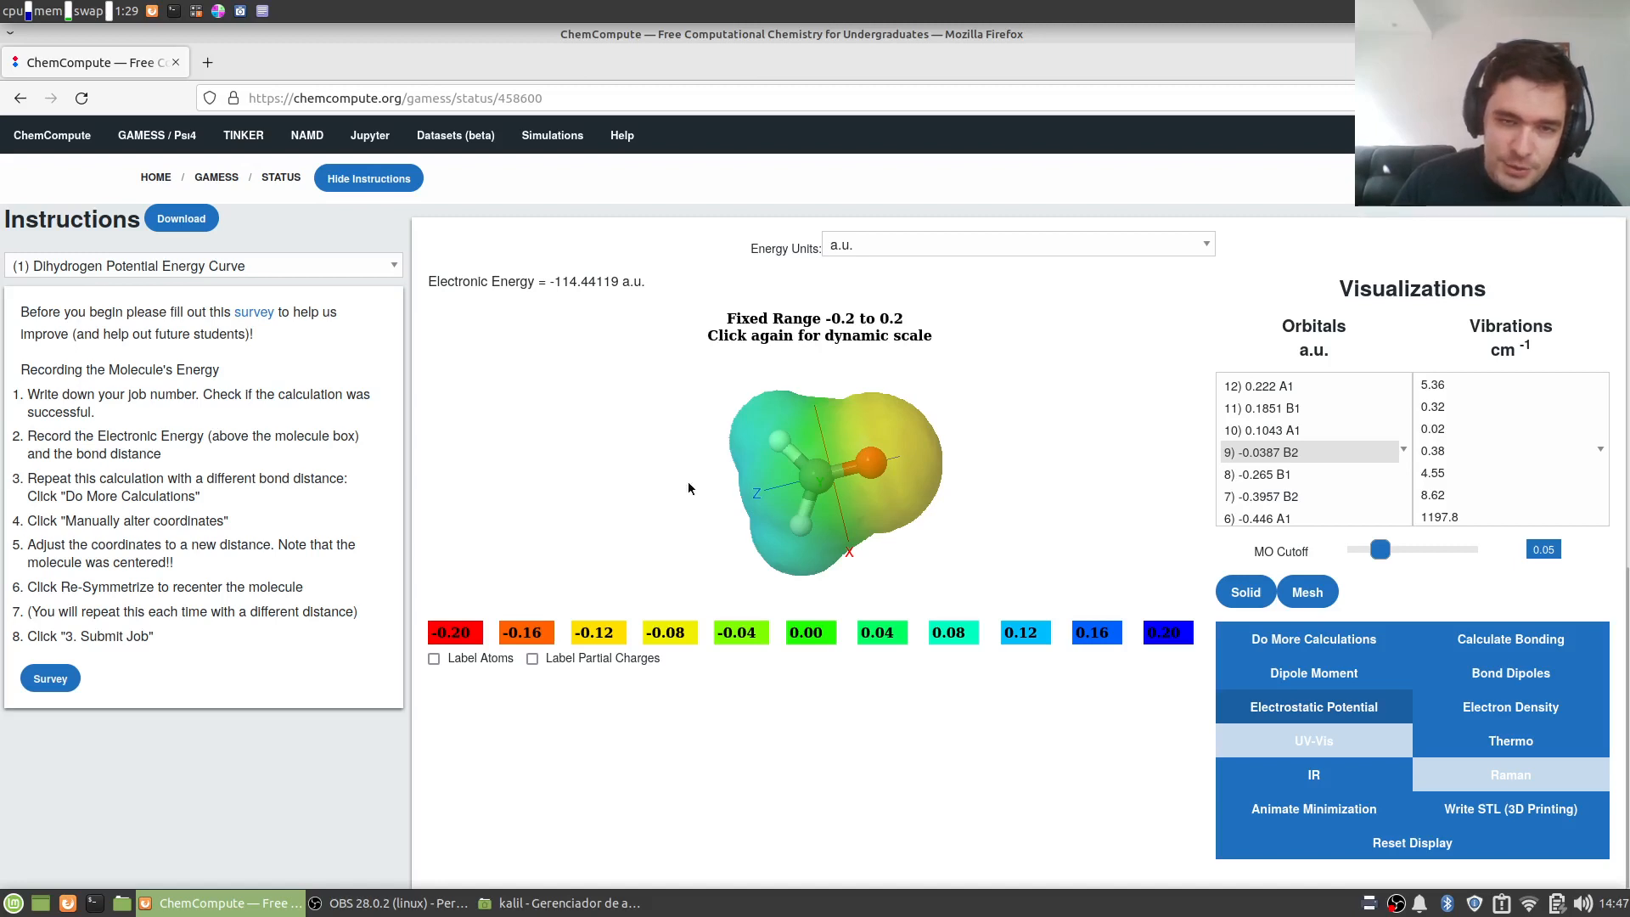
pyautogui.moveTo(1005, 460); pyautogui.dragTo(809, 374)
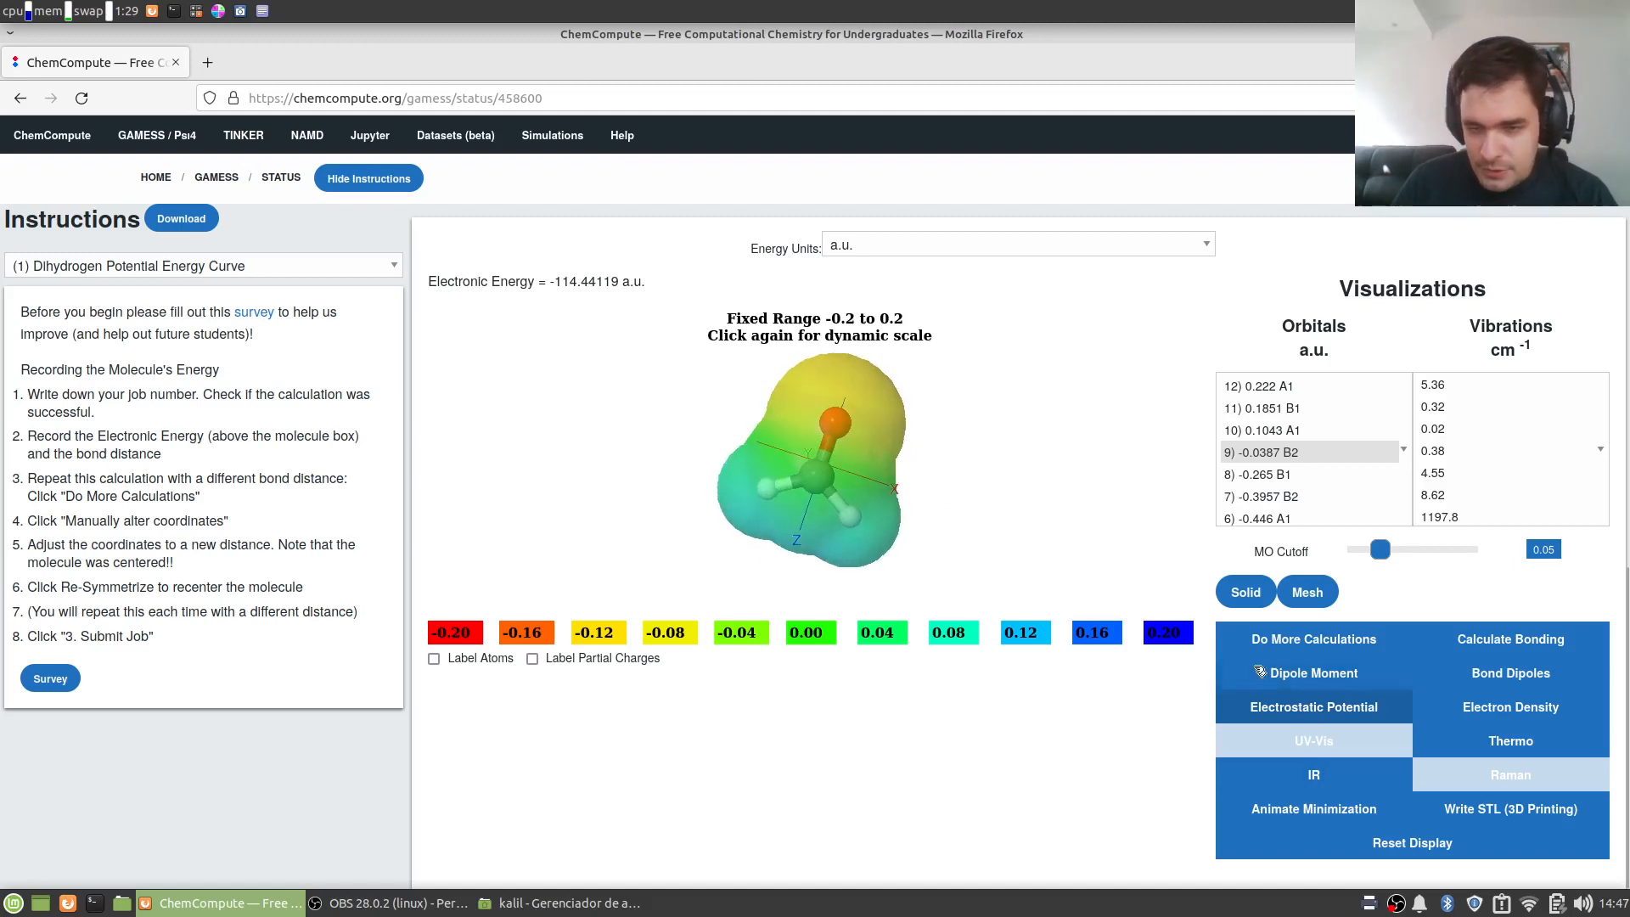
pyautogui.scroll(1, 959, 524)
pyautogui.scroll(-1, 959, 527)
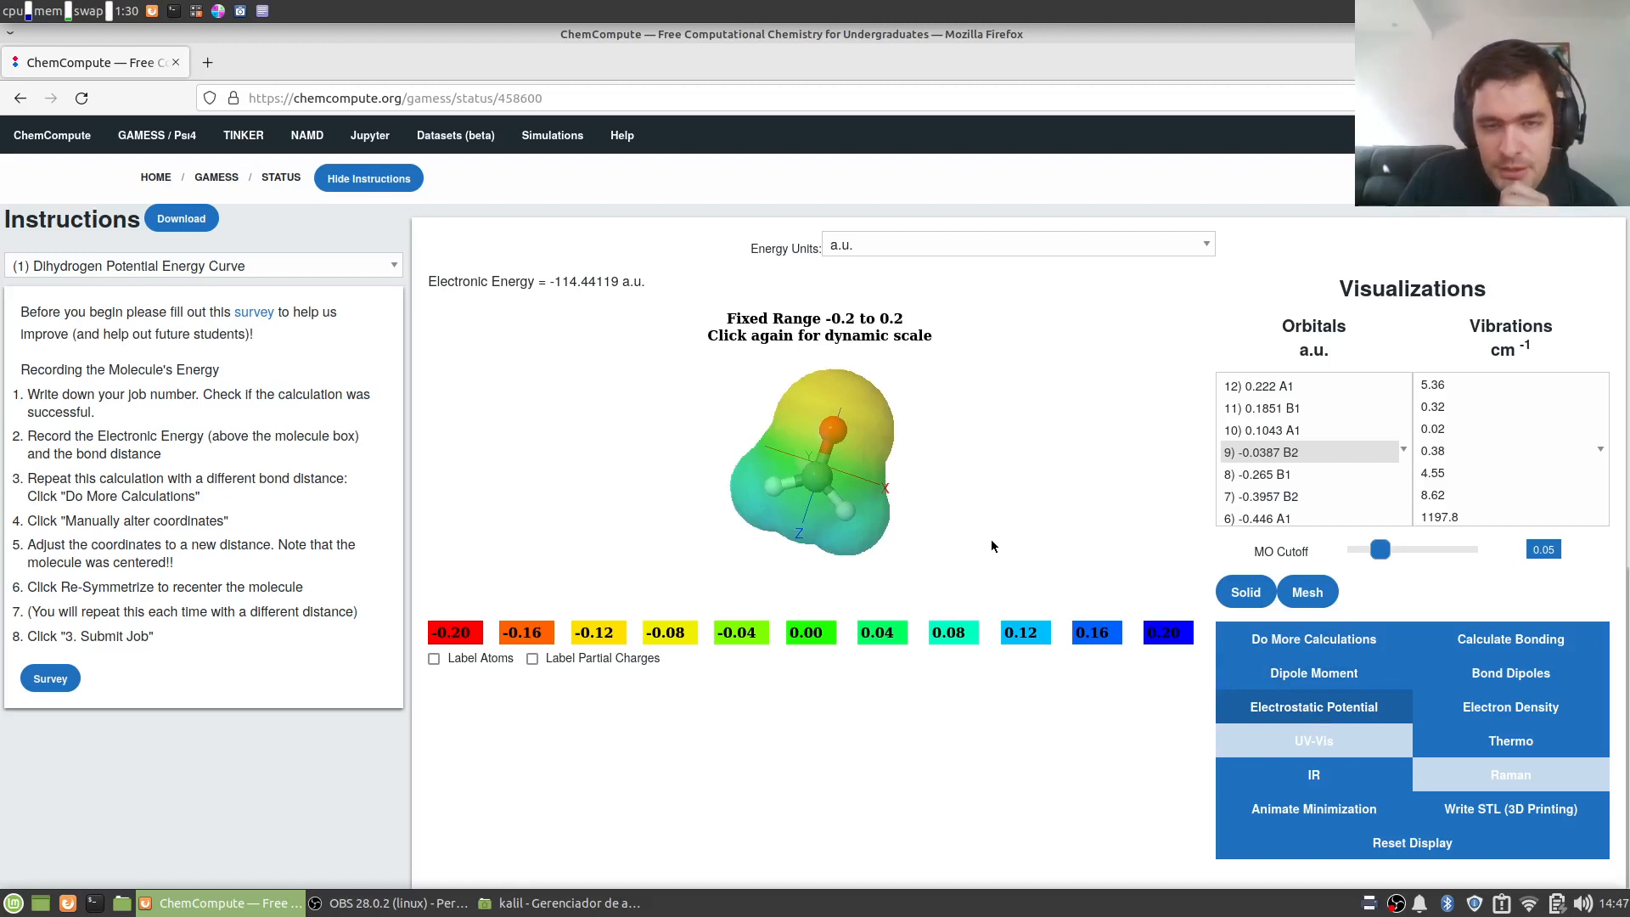
pyautogui.moveTo(774, 474); pyautogui.dragTo(1051, 484)
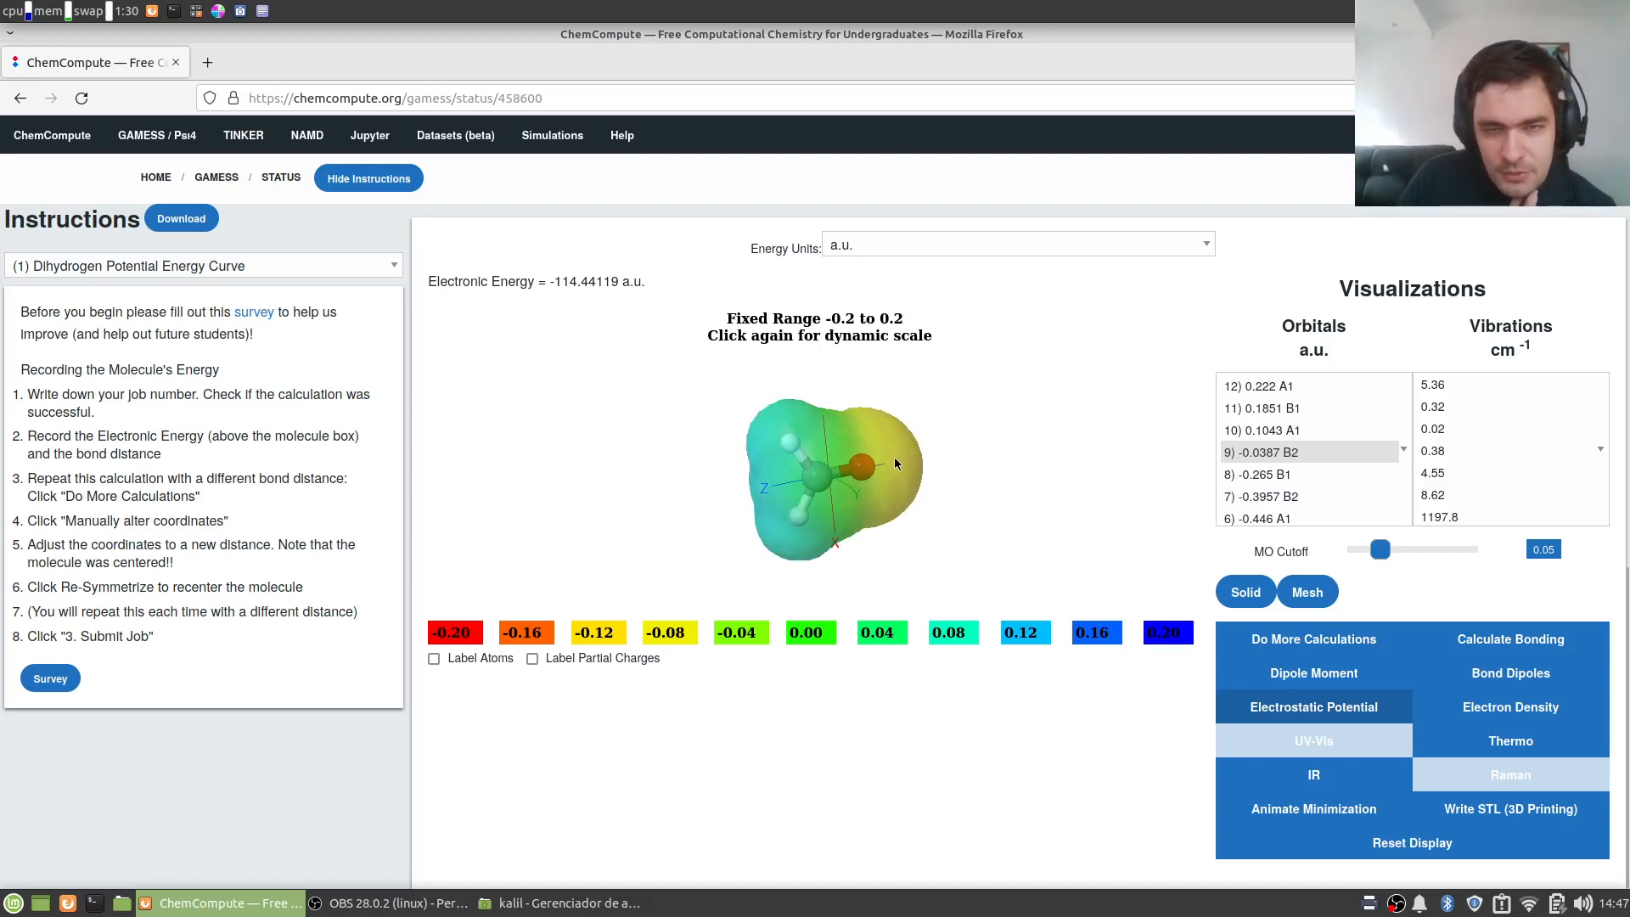
# - Take a last look at the electrostatic potential surface from another angle, then plot the IR spectrum and examine its peaks
pyautogui.moveTo(990, 482); pyautogui.dragTo(934, 383)
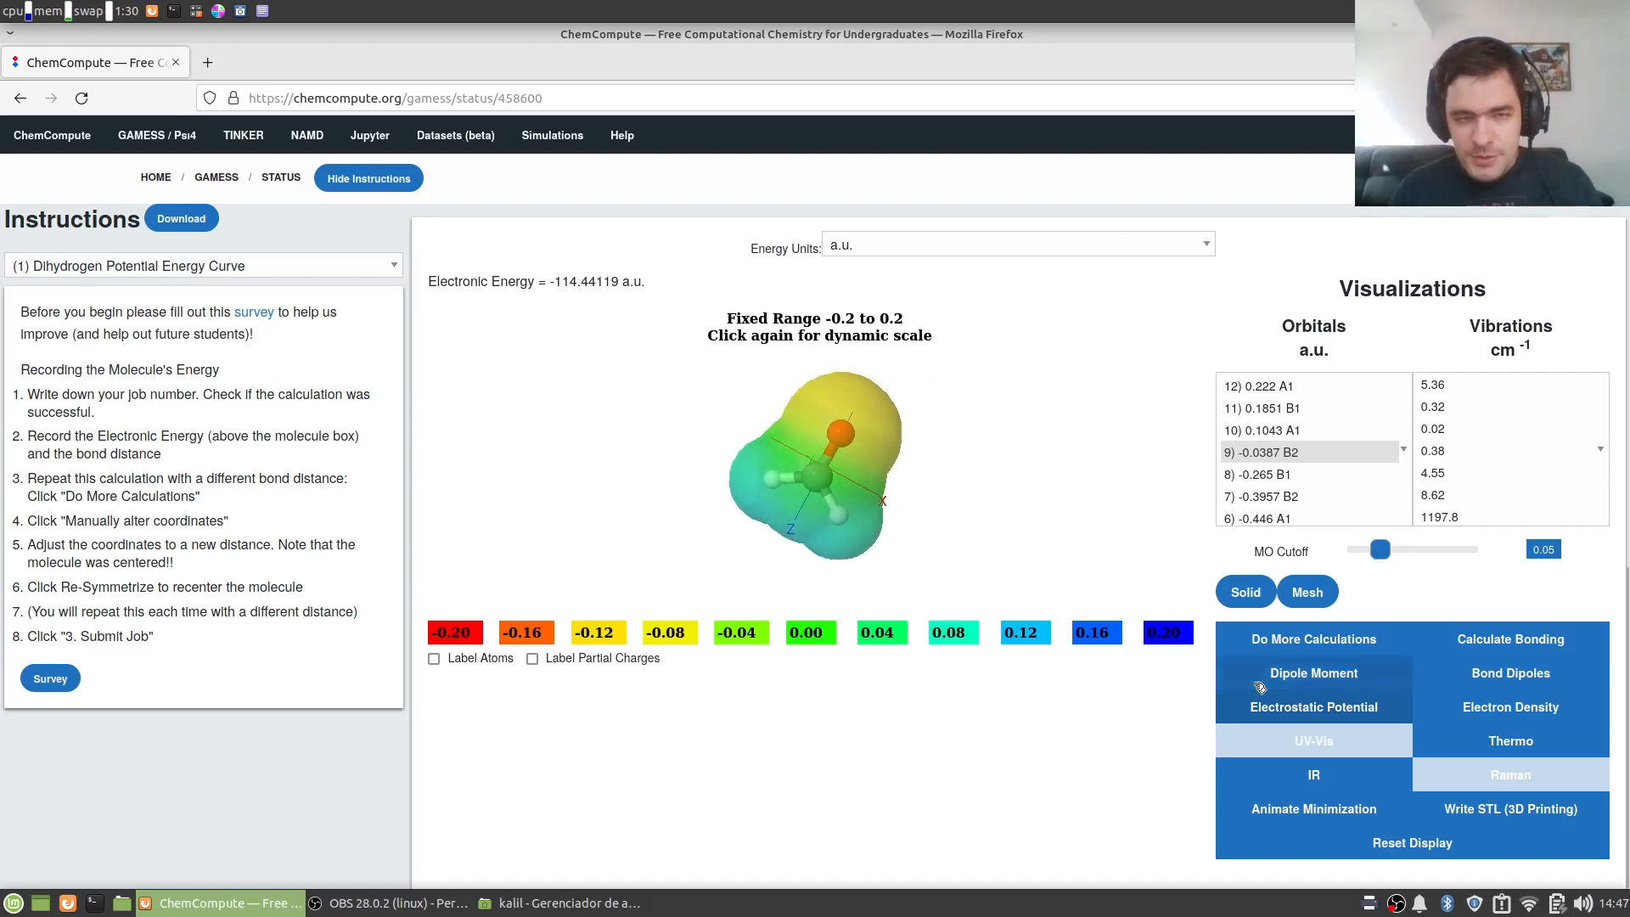
pyautogui.click(1313, 779)
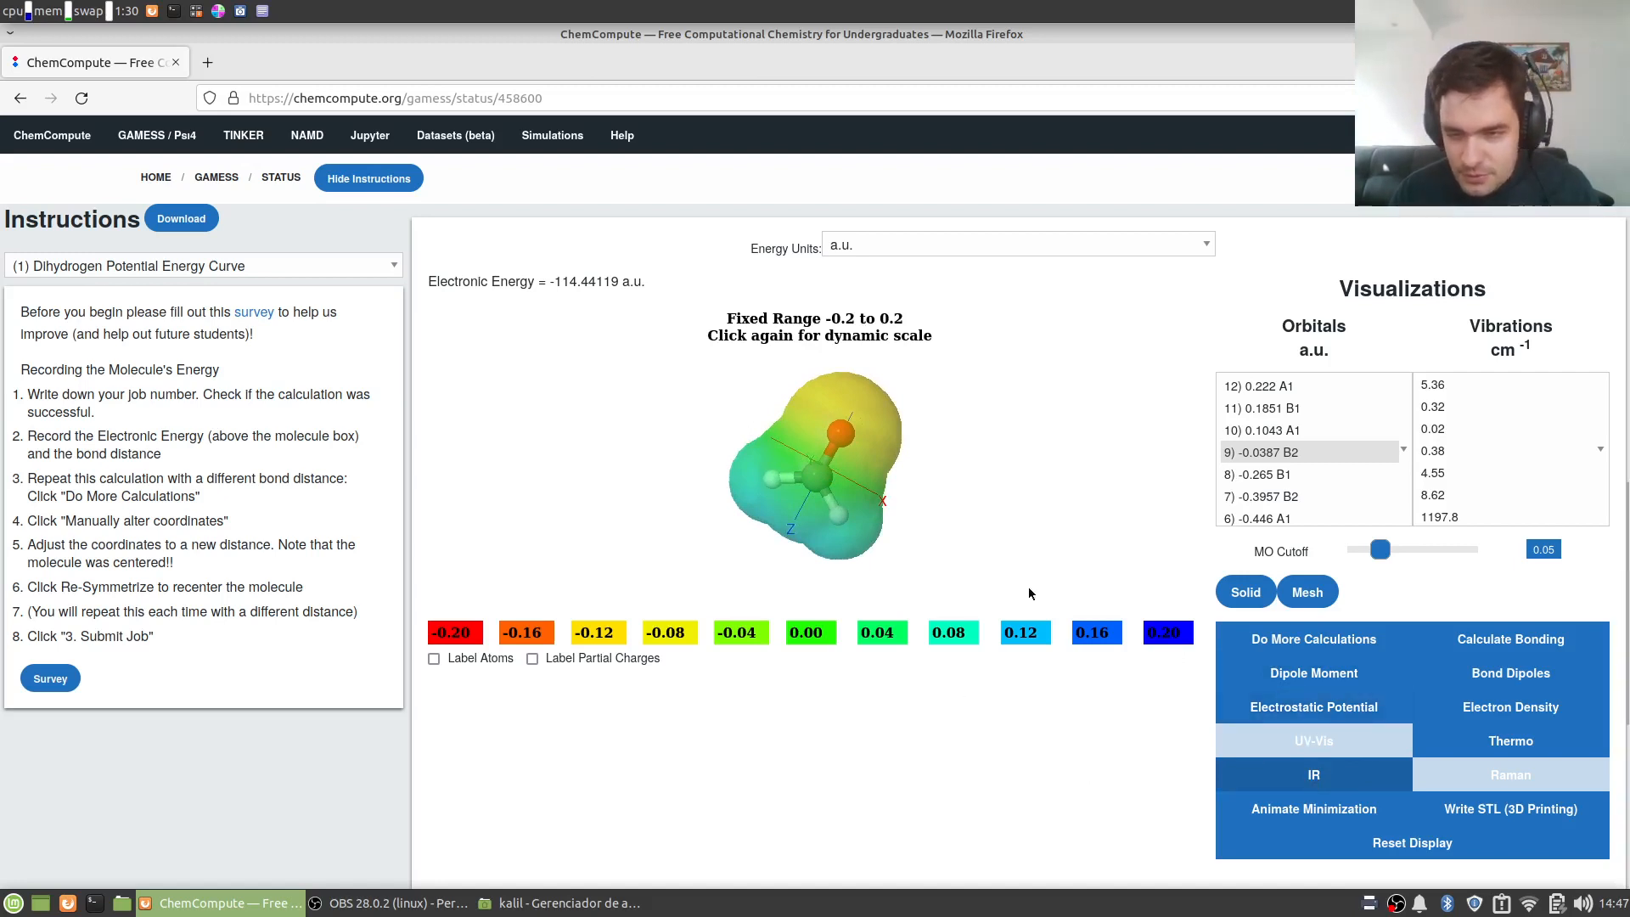
pyautogui.scroll(-5, 822, 855)
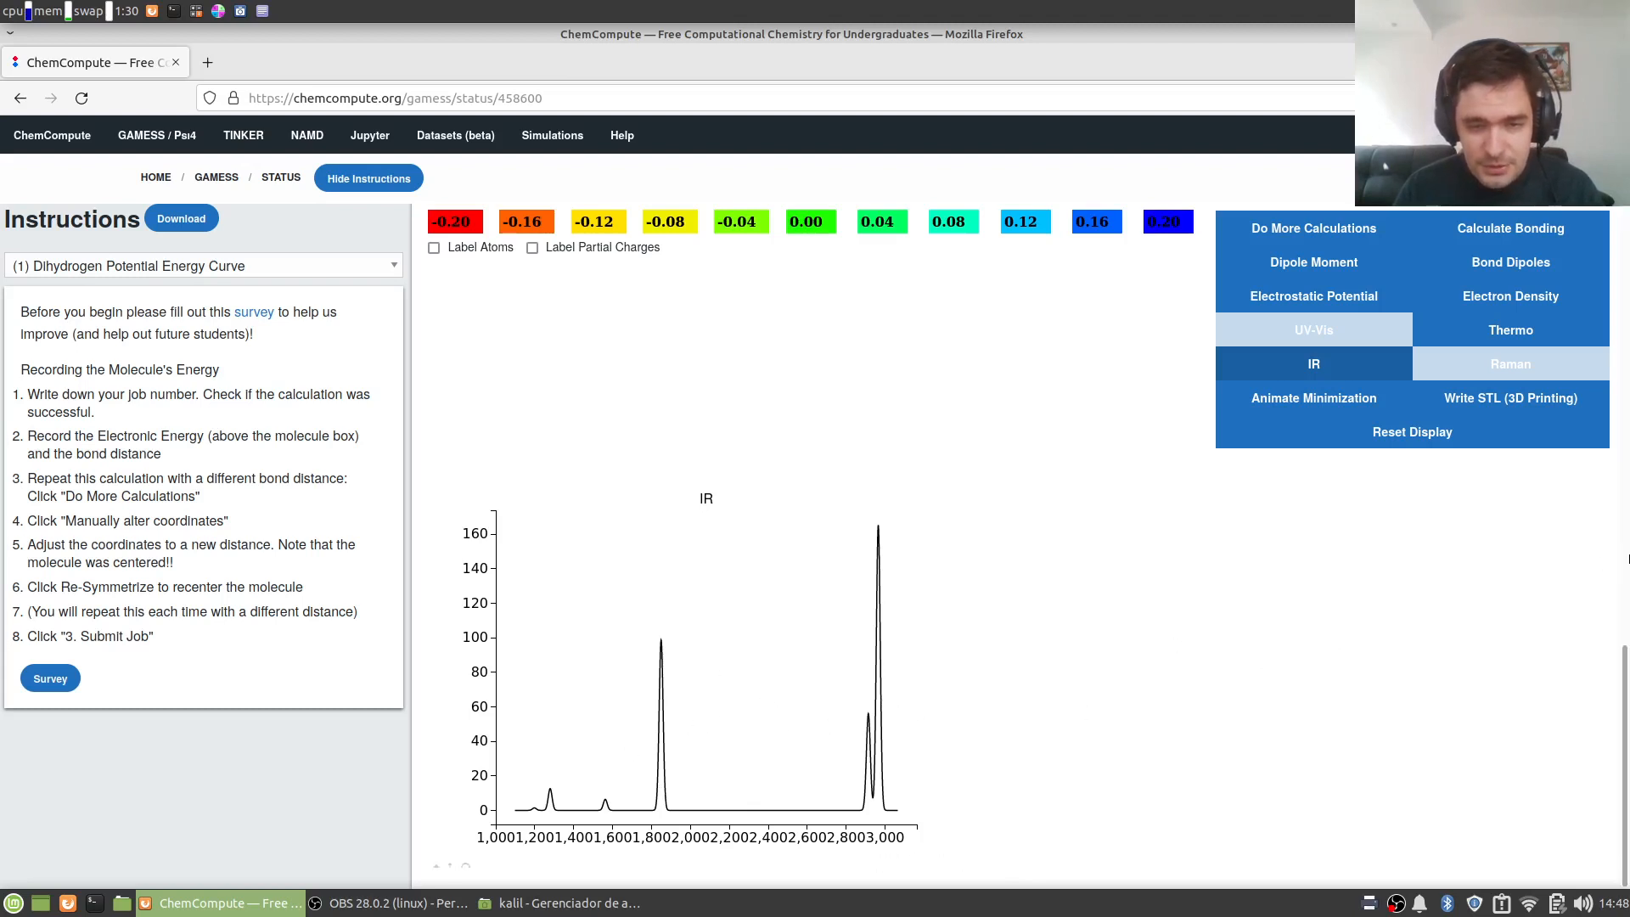
pyautogui.scroll(3, 1485, 602)
pyautogui.scroll(6, 1082, 591)
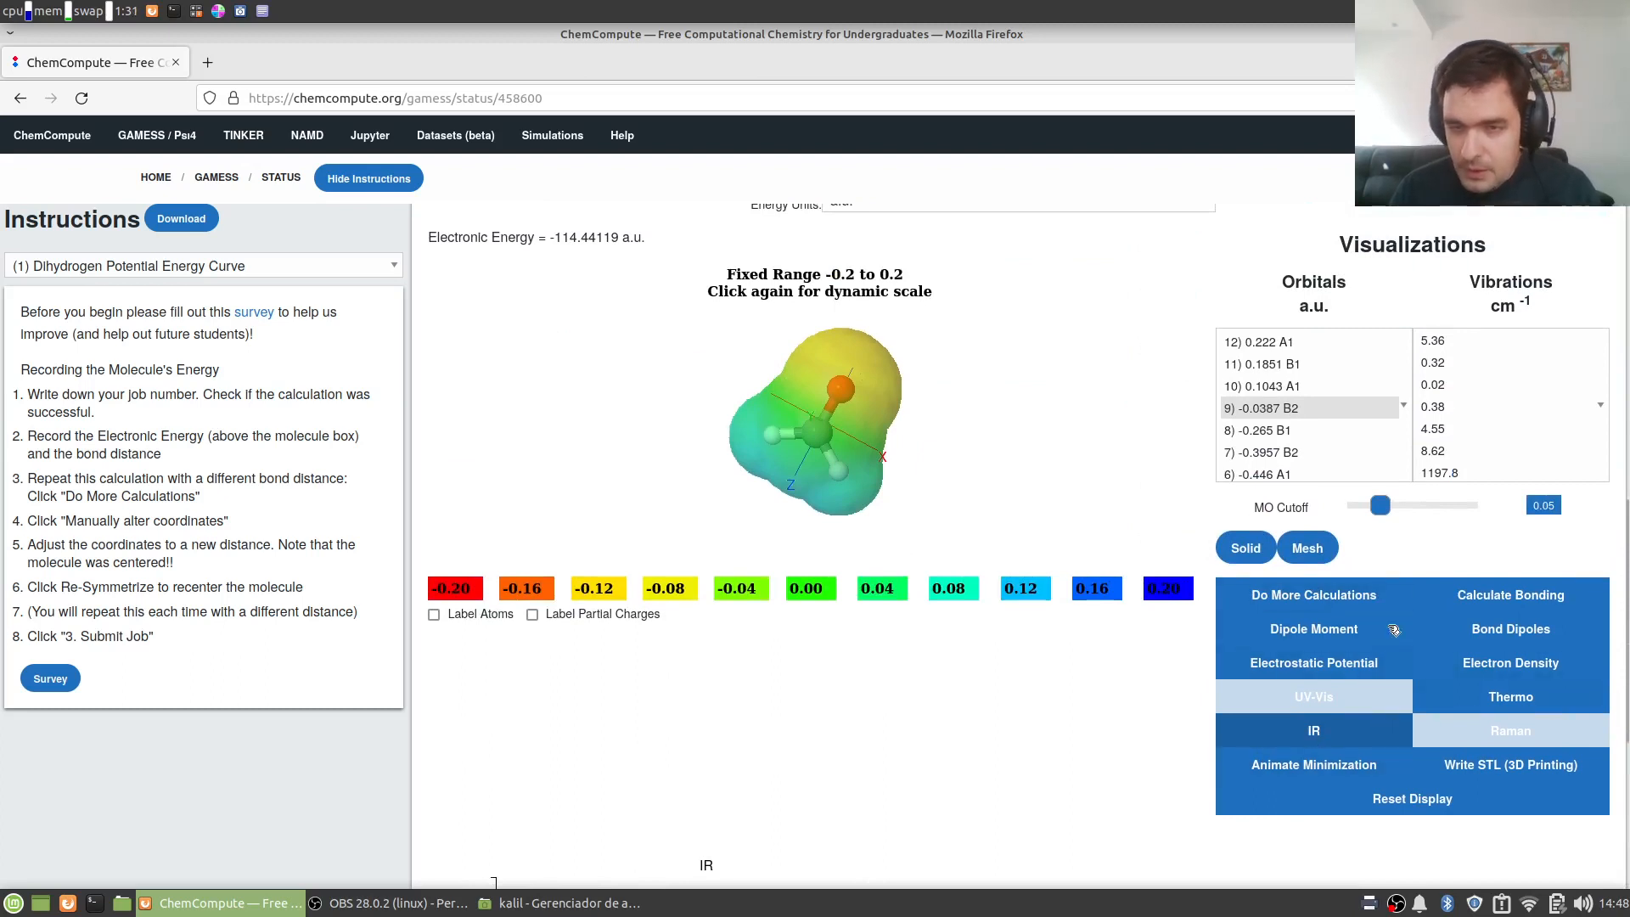
pyautogui.scroll(-4, 829, 764)
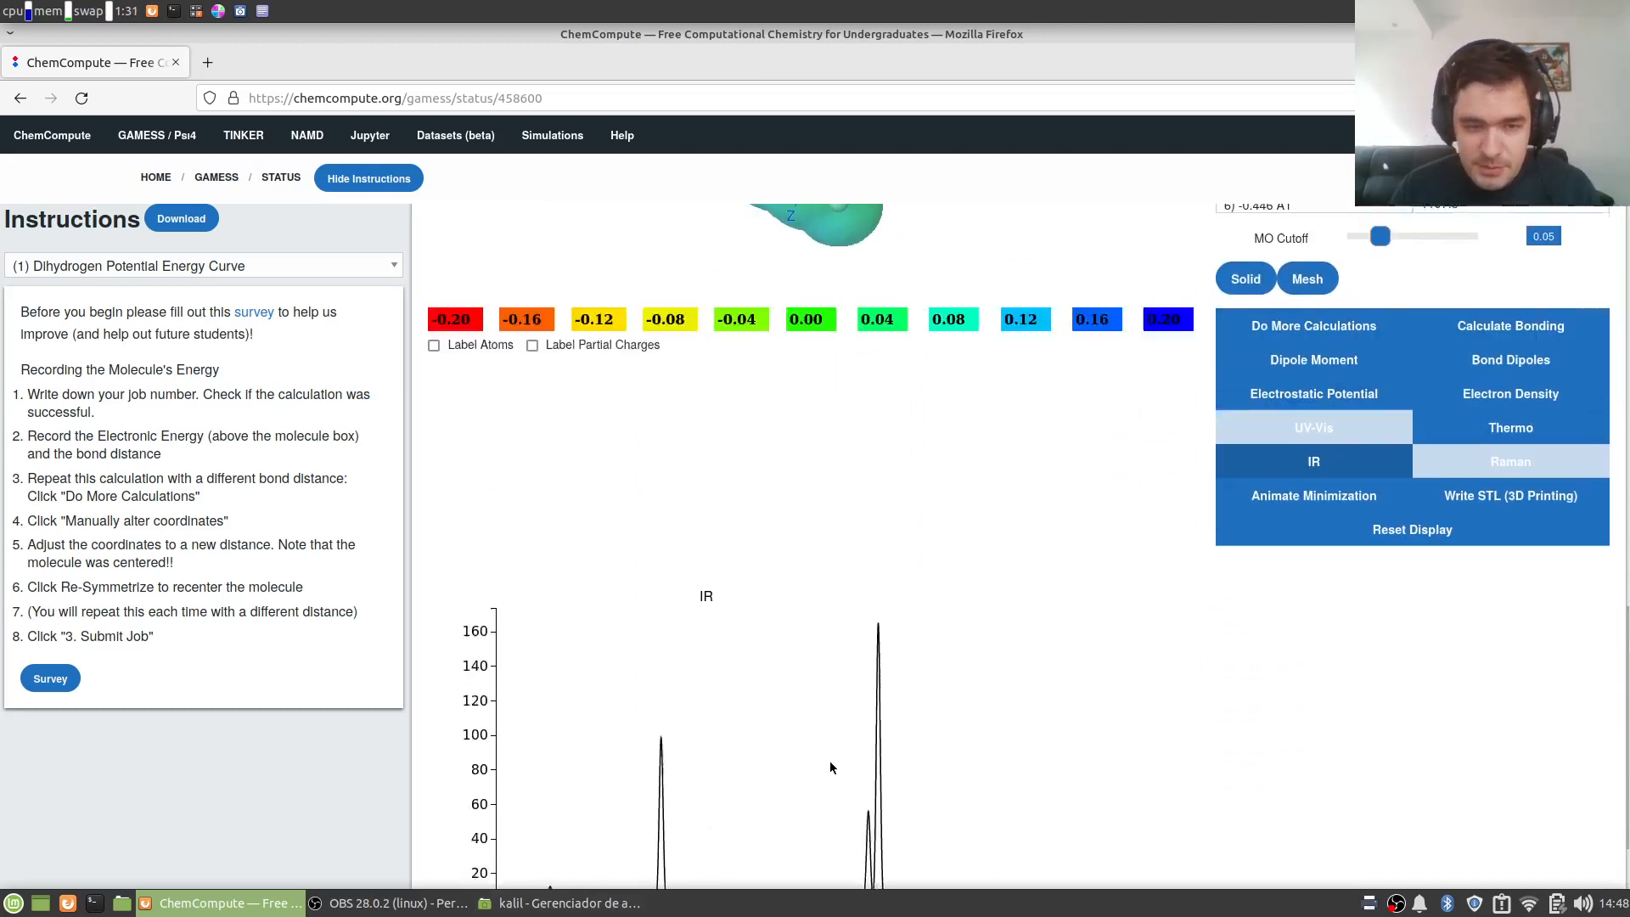
pyautogui.scroll(4, 1056, 732)
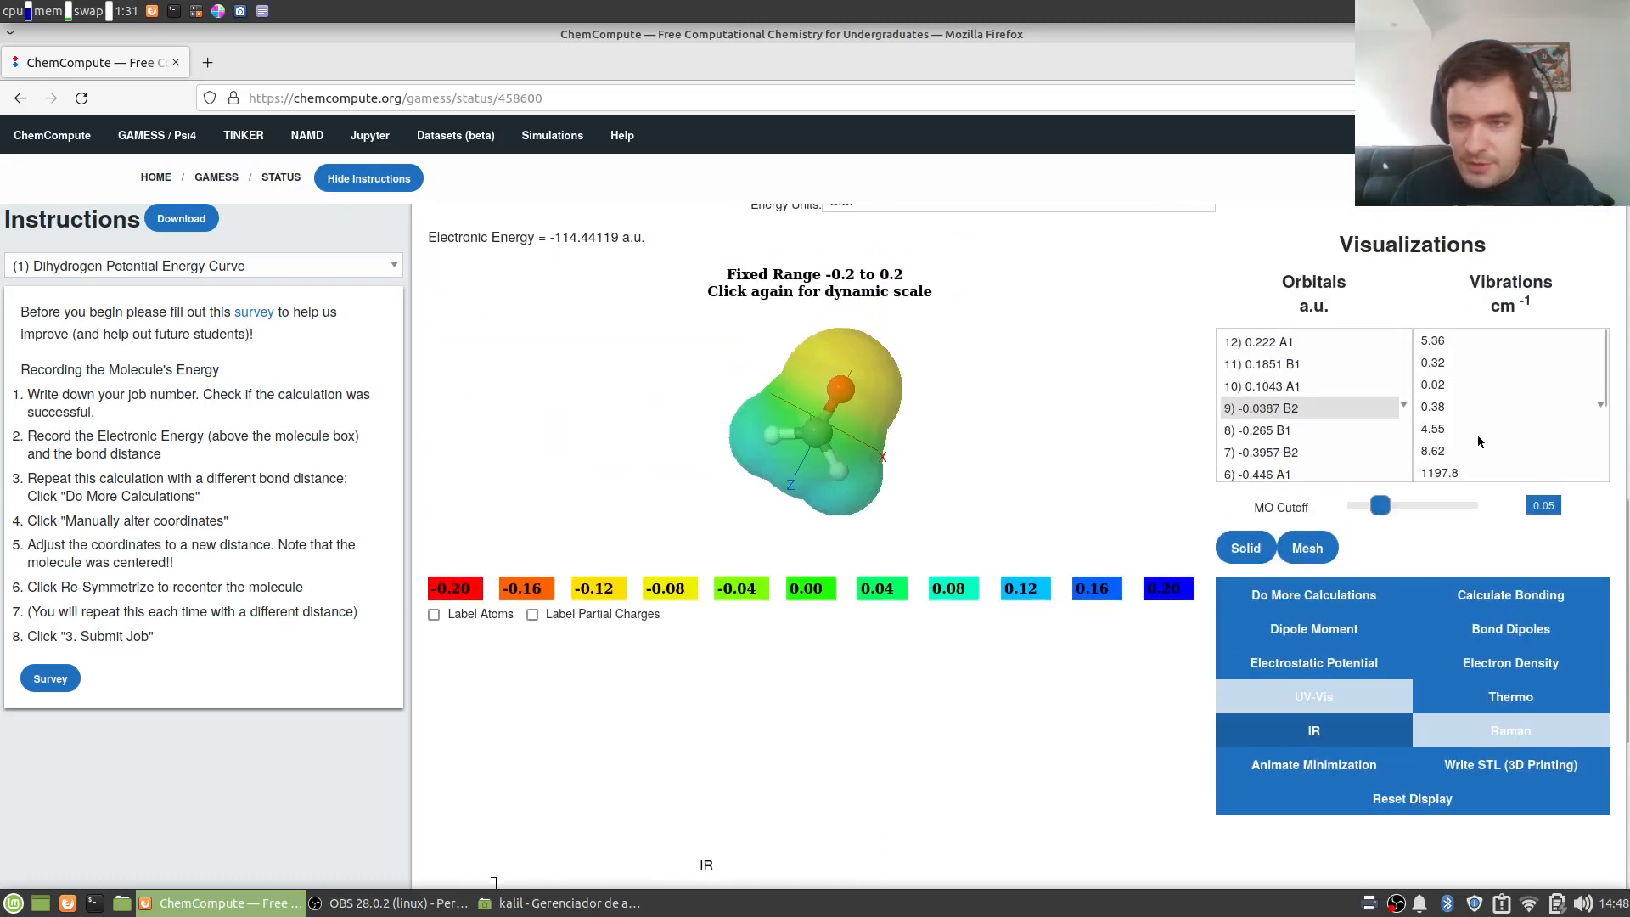
# - Animate the 5.36, 0.32 and 0.02 cm⁻¹ vibrations in turn and inspect the molecule's motion from another angle
pyautogui.click(1445, 341)
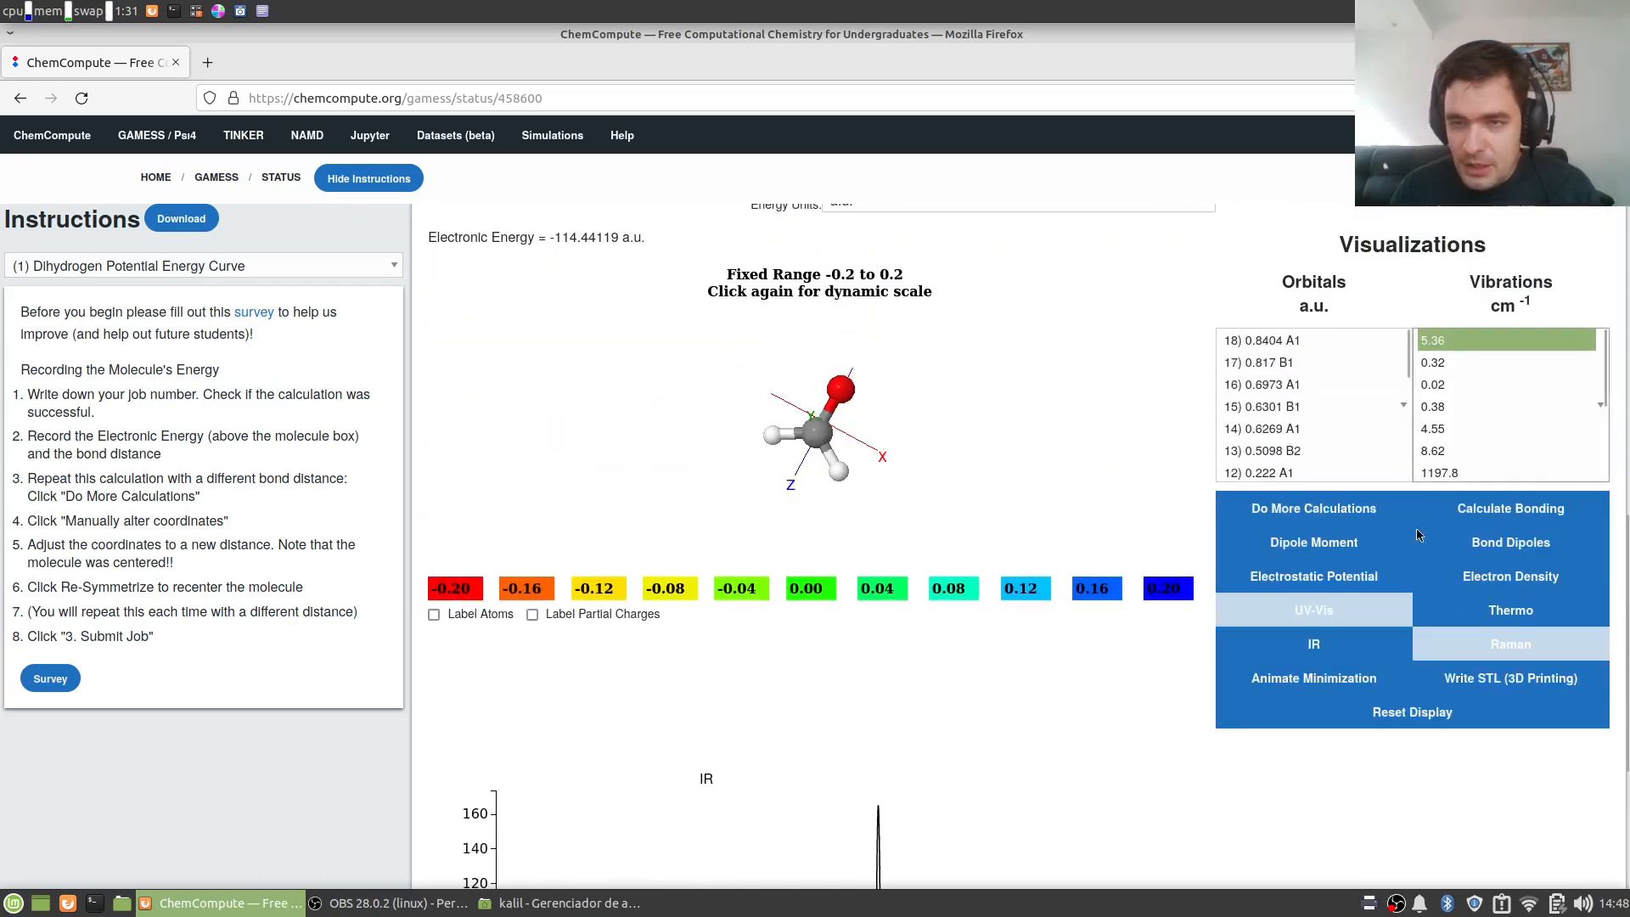
pyautogui.click(1444, 363)
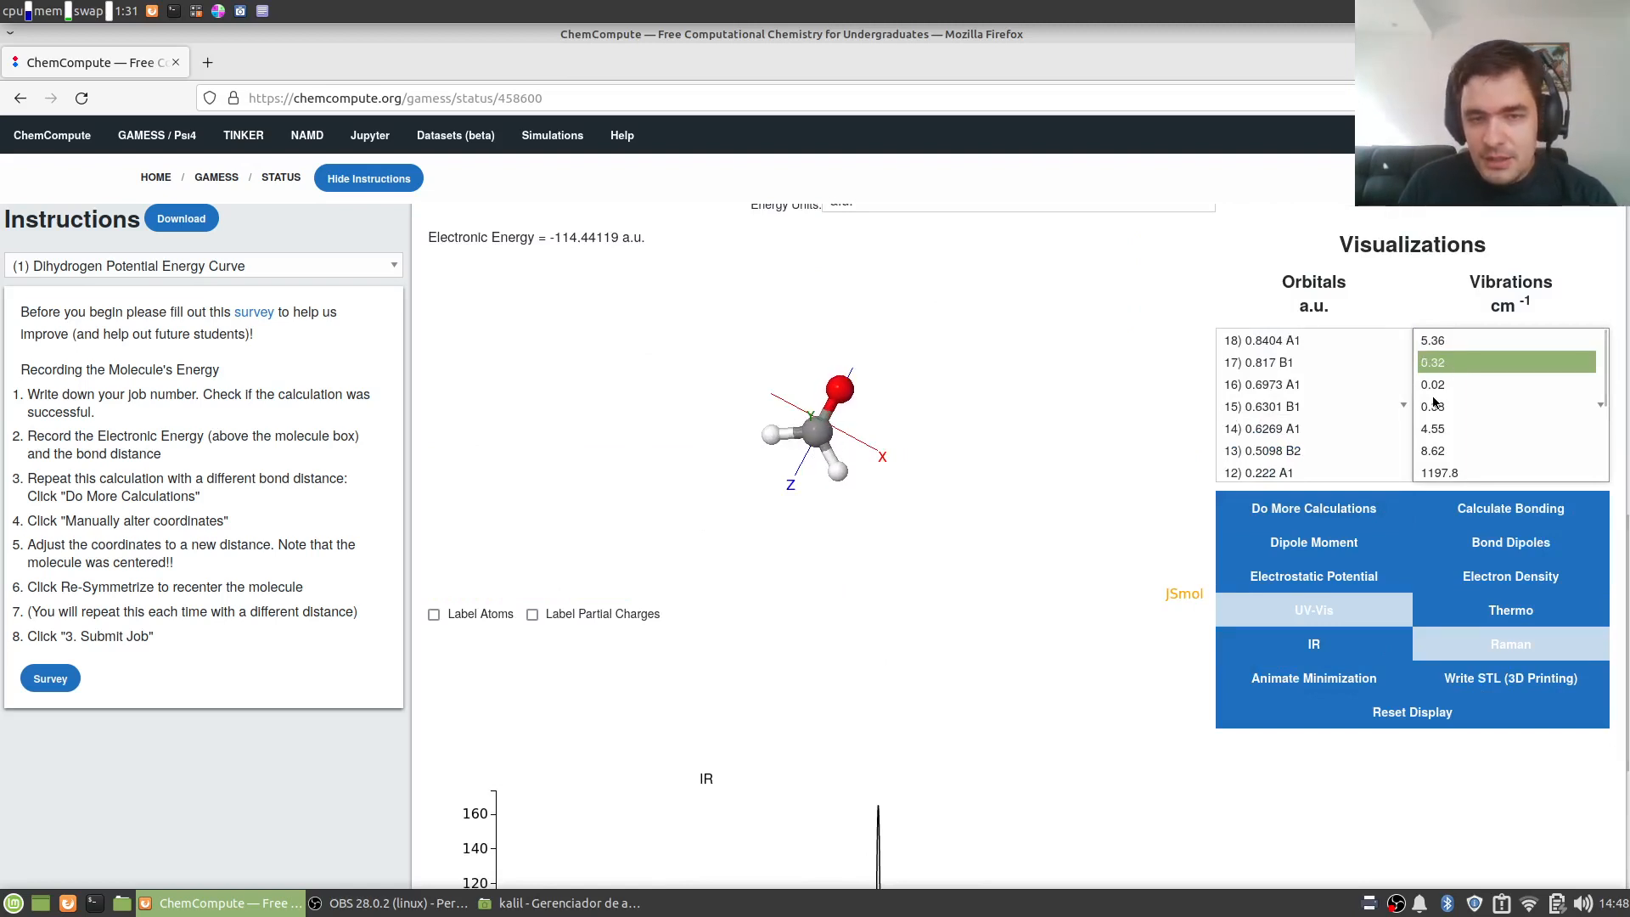
pyautogui.click(1440, 390)
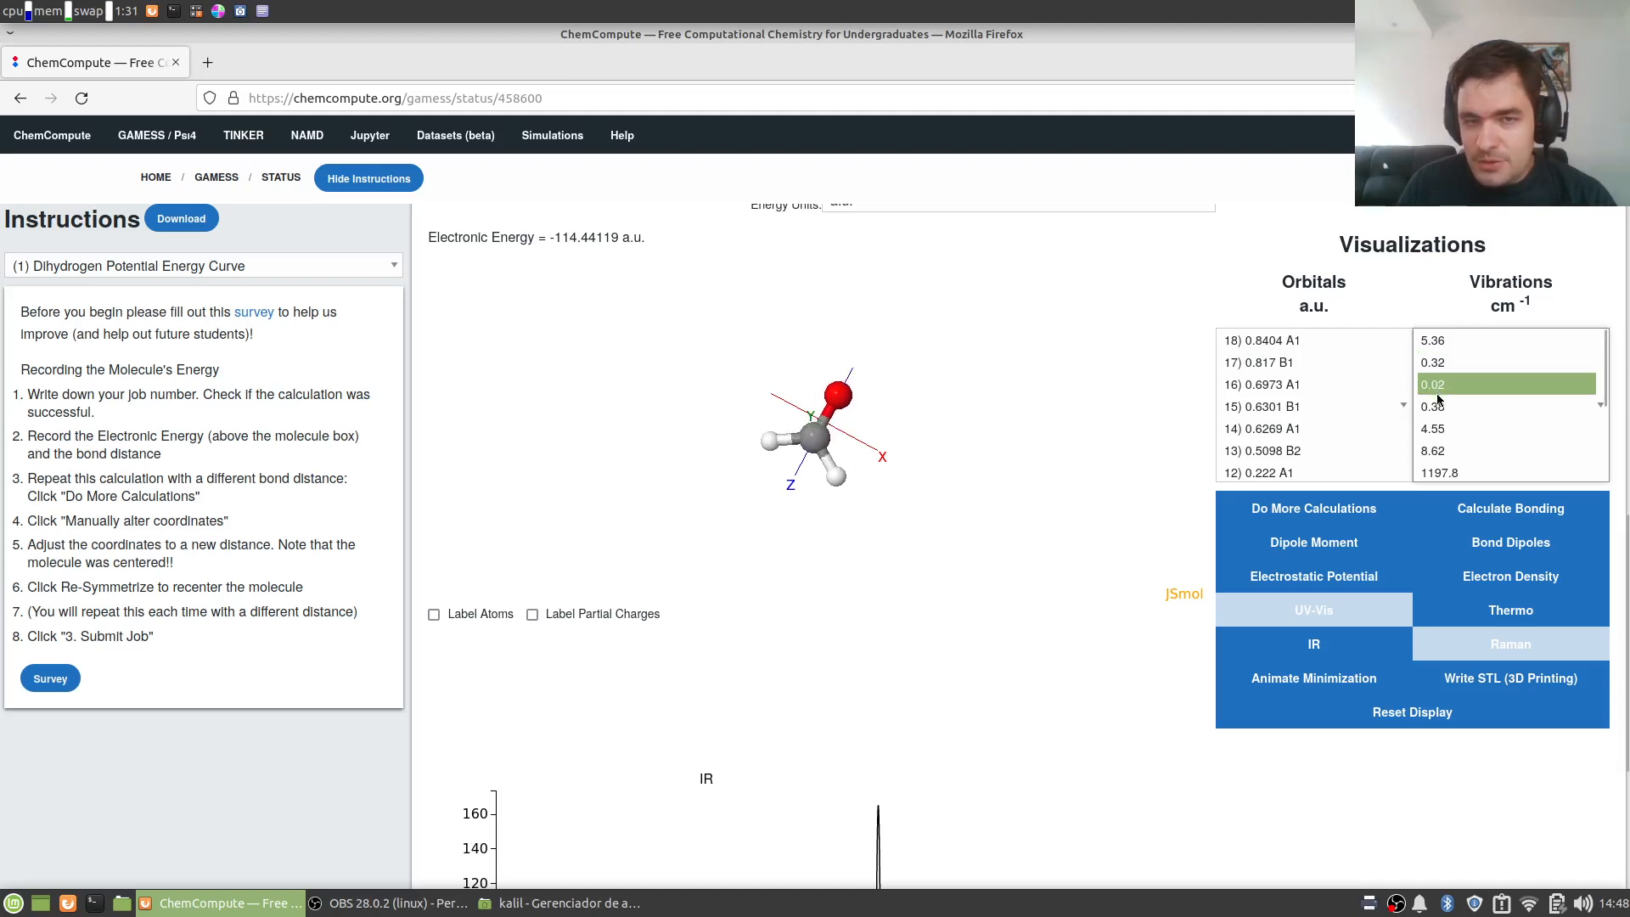
pyautogui.scroll(-4, 872, 416)
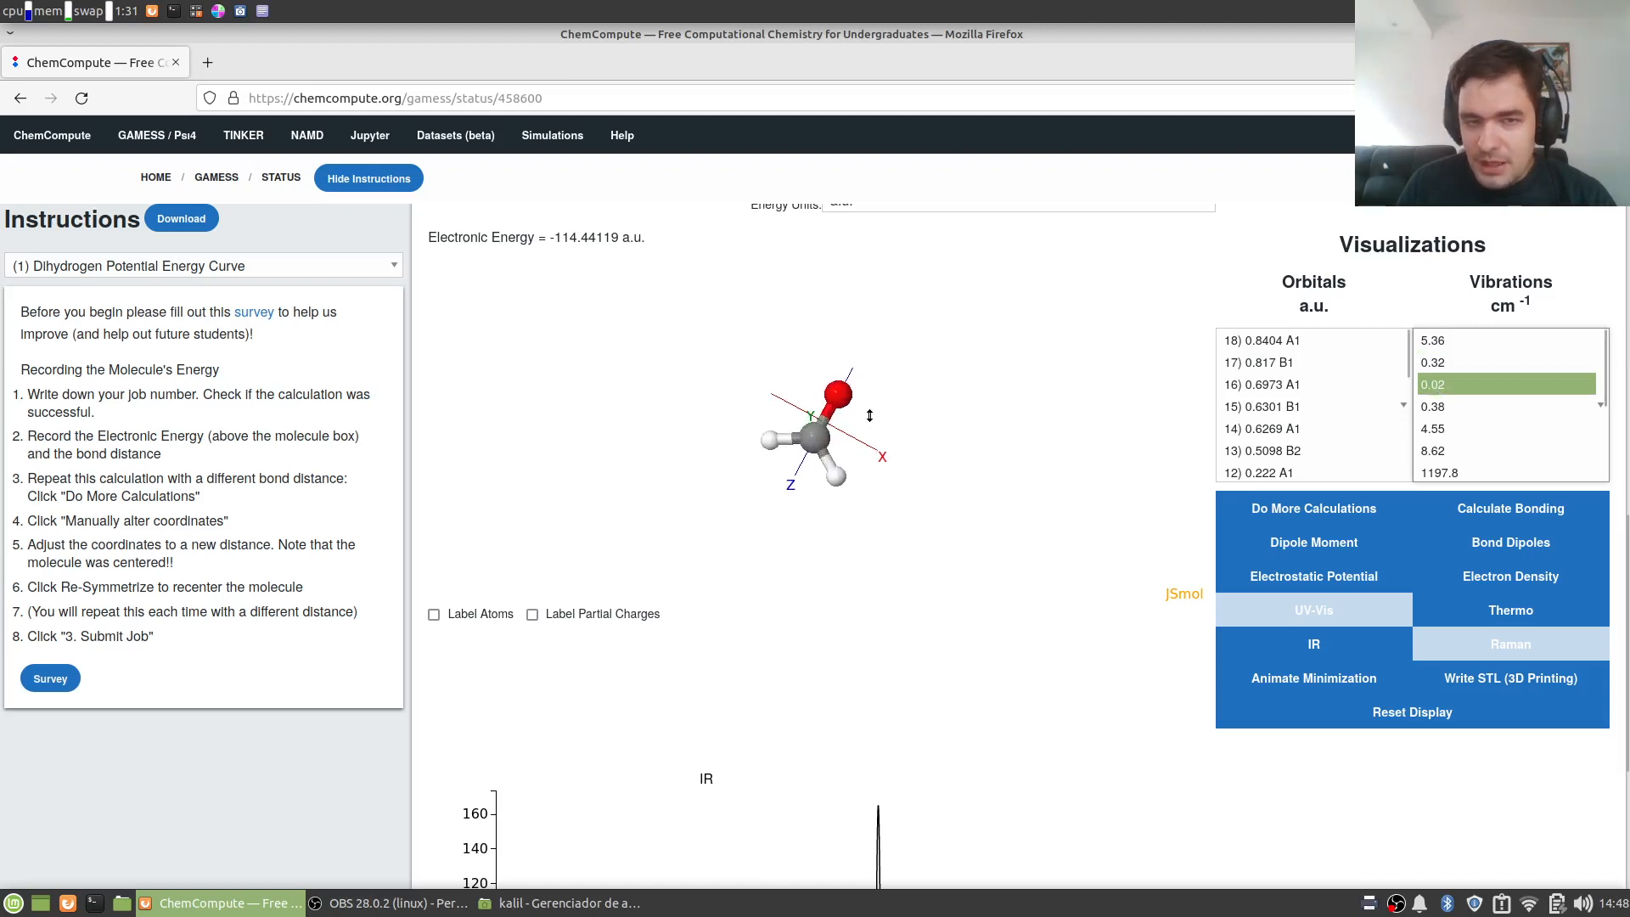
pyautogui.moveTo(864, 422); pyautogui.dragTo(760, 367)
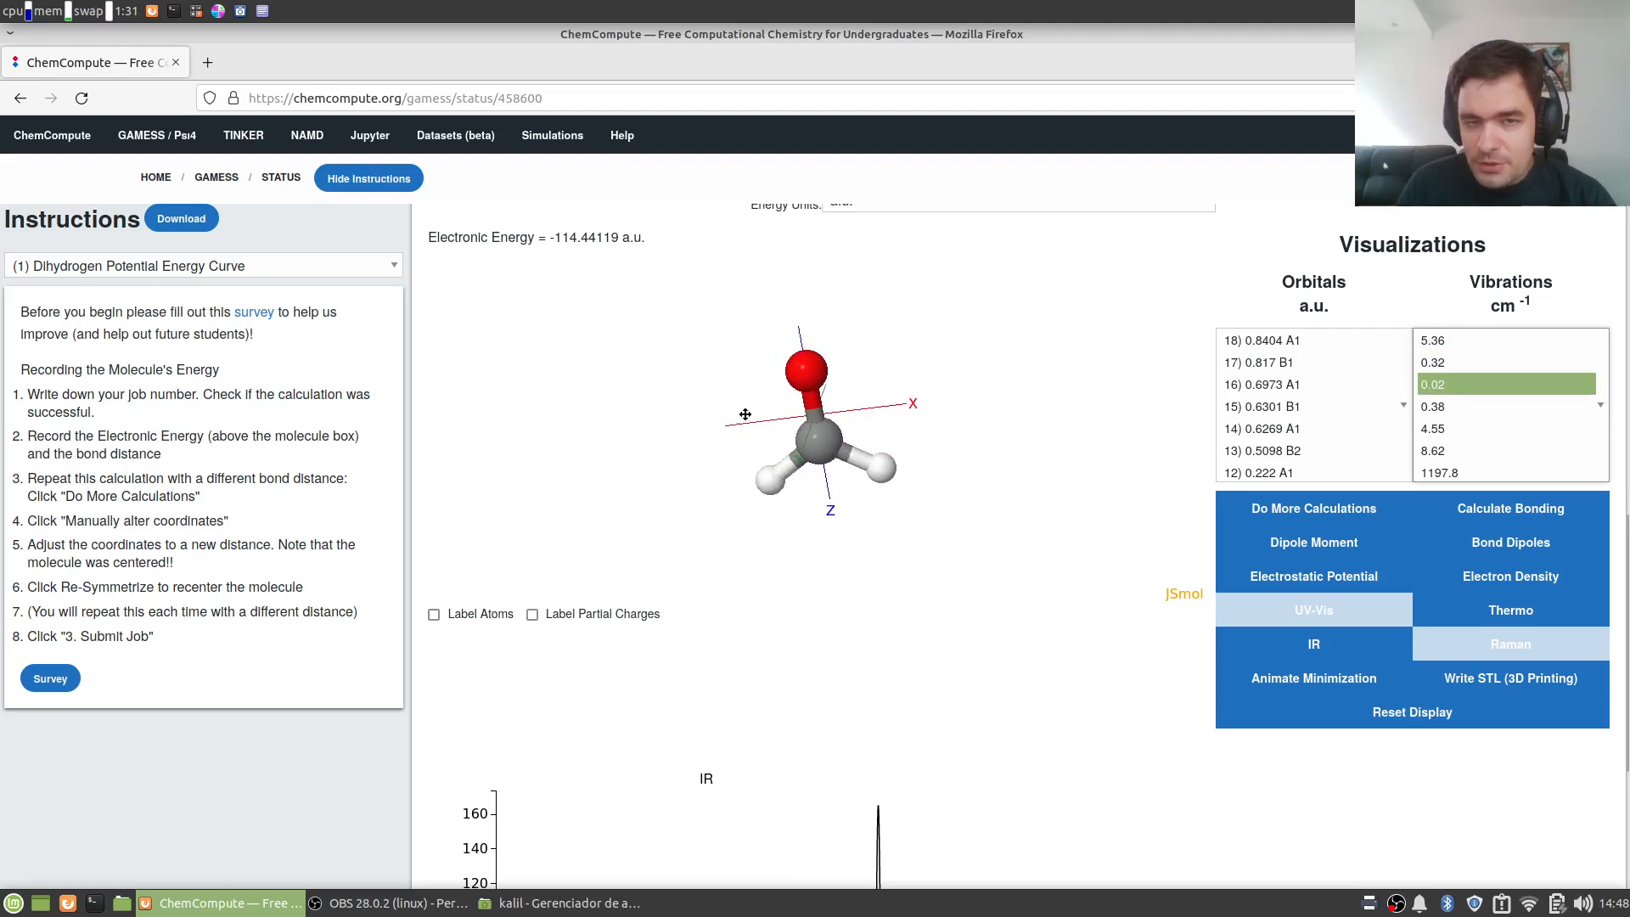
# - Animate the 0.38, 4.55 and 8.62 cm⁻¹ vibrations in turn and observe the last one from a rotated view
pyautogui.click(1440, 409)
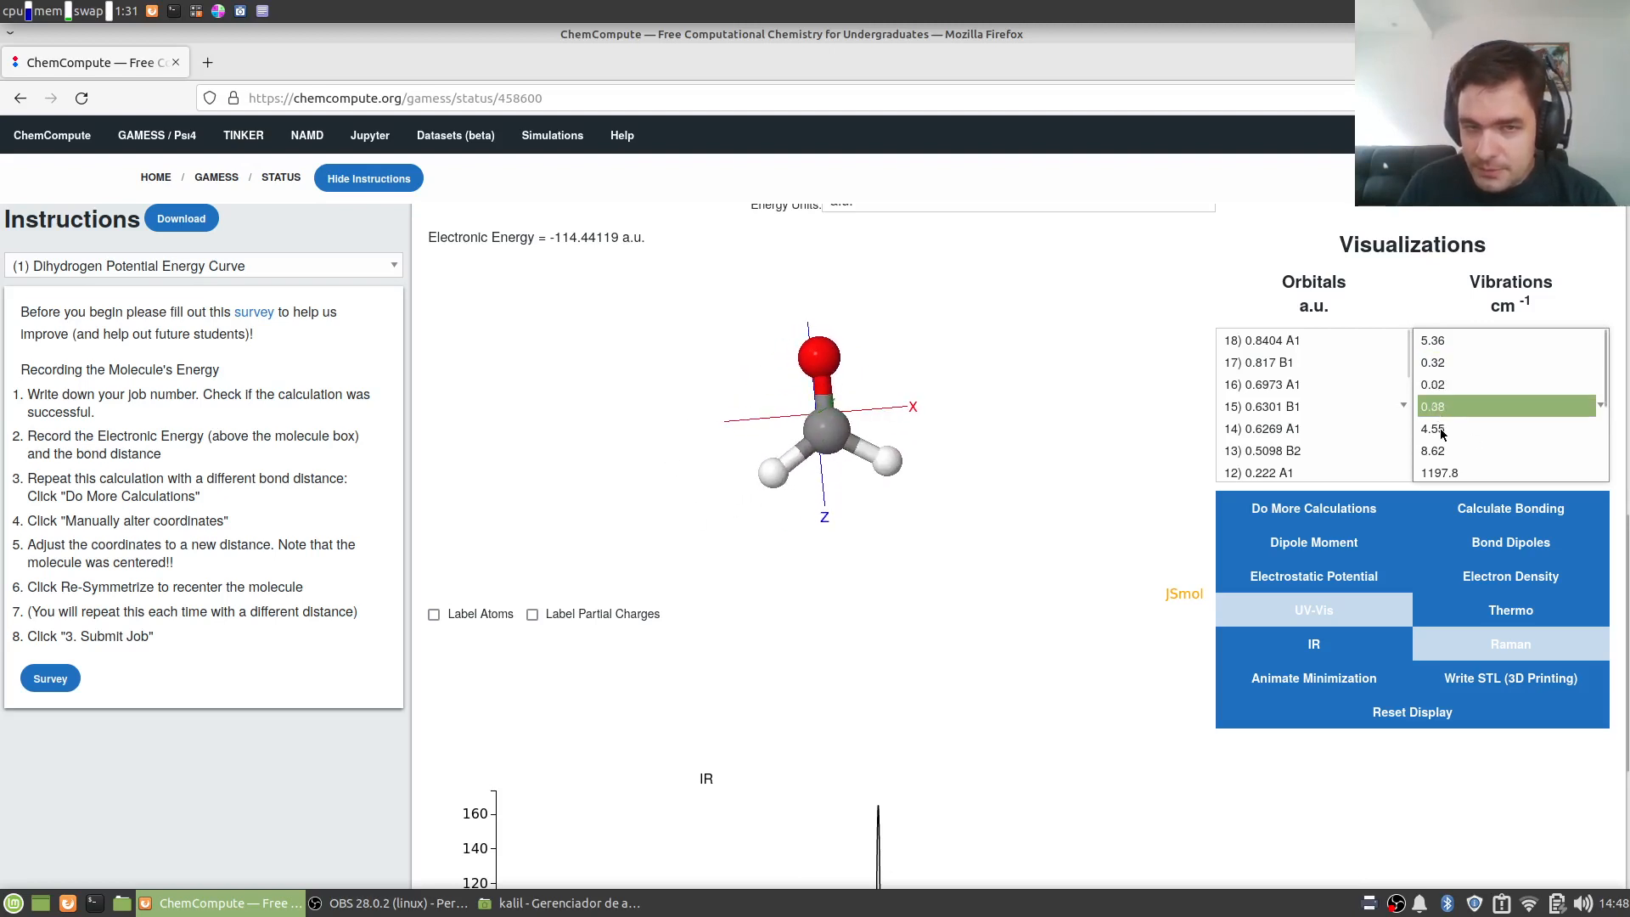
pyautogui.click(1441, 429)
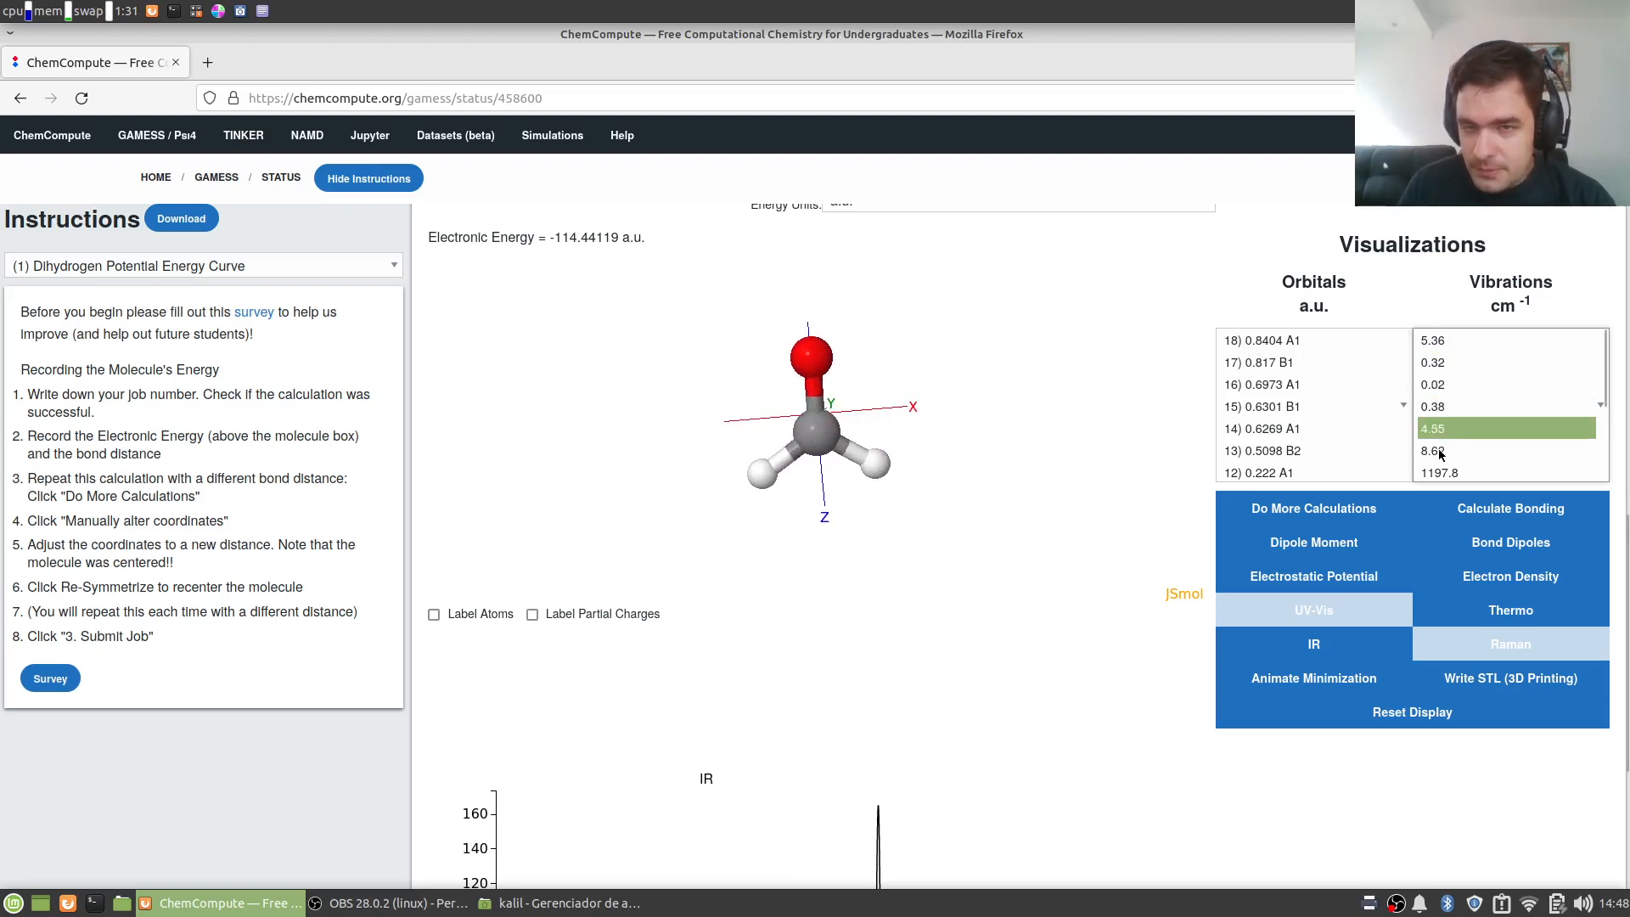
pyautogui.click(1440, 453)
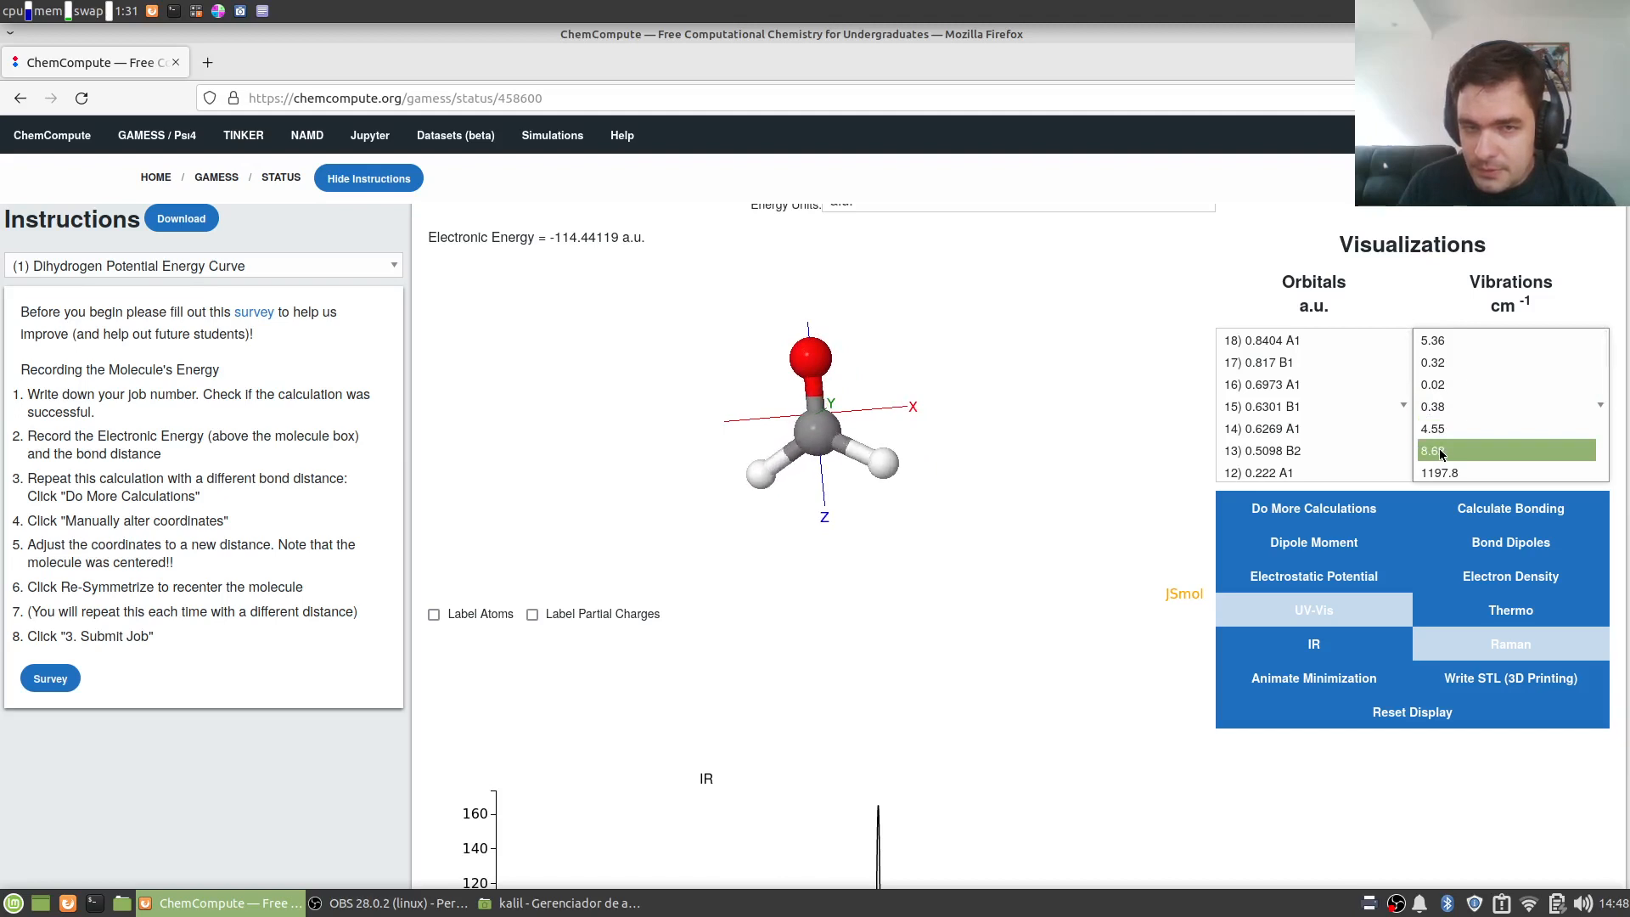
pyautogui.moveTo(823, 495); pyautogui.dragTo(971, 487)
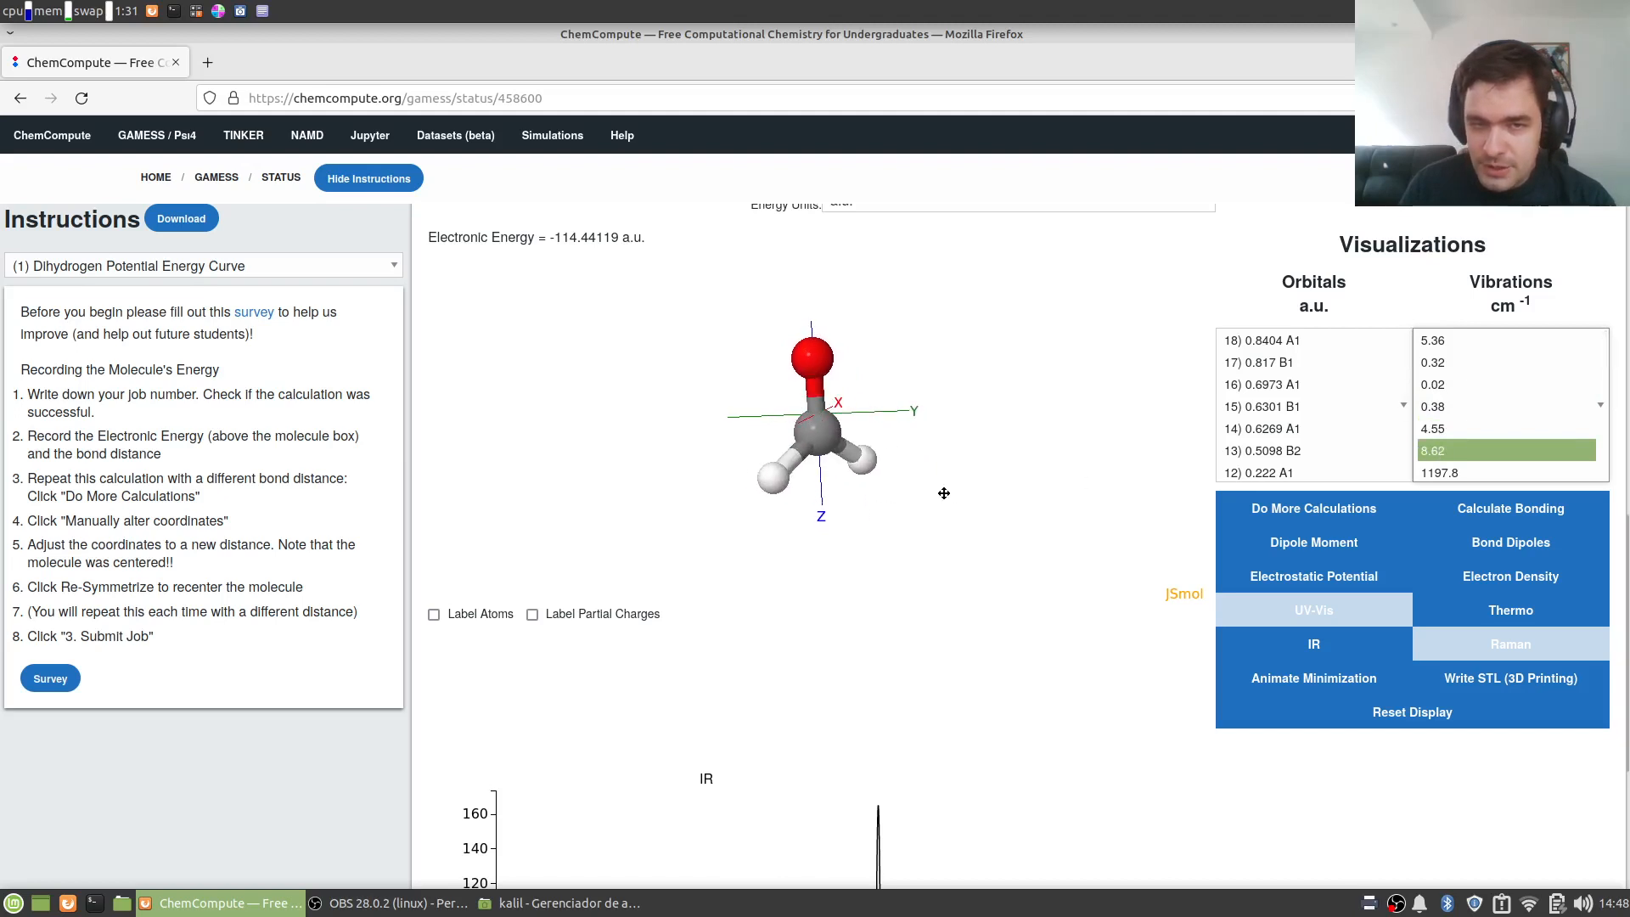
# - Animate the 1197.8 and 1278.86 cm⁻¹ vibrations in turn and inspect how the hydrogen atoms move relative to the carbon-oxygen bond
pyautogui.scroll(-2, 1452, 345)
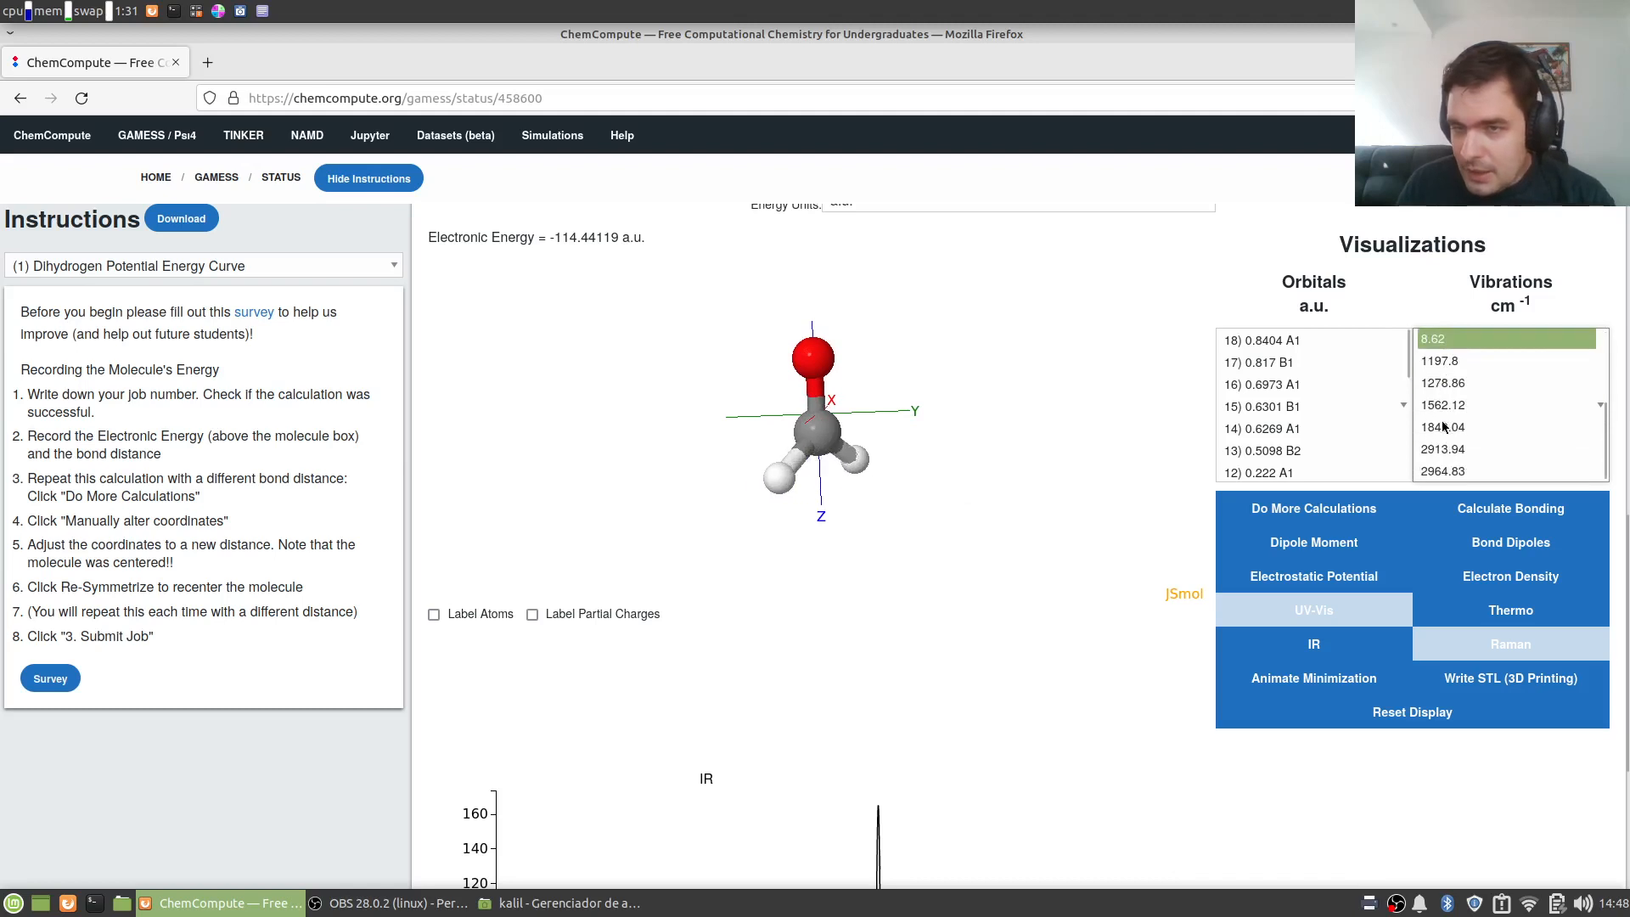
pyautogui.click(1463, 363)
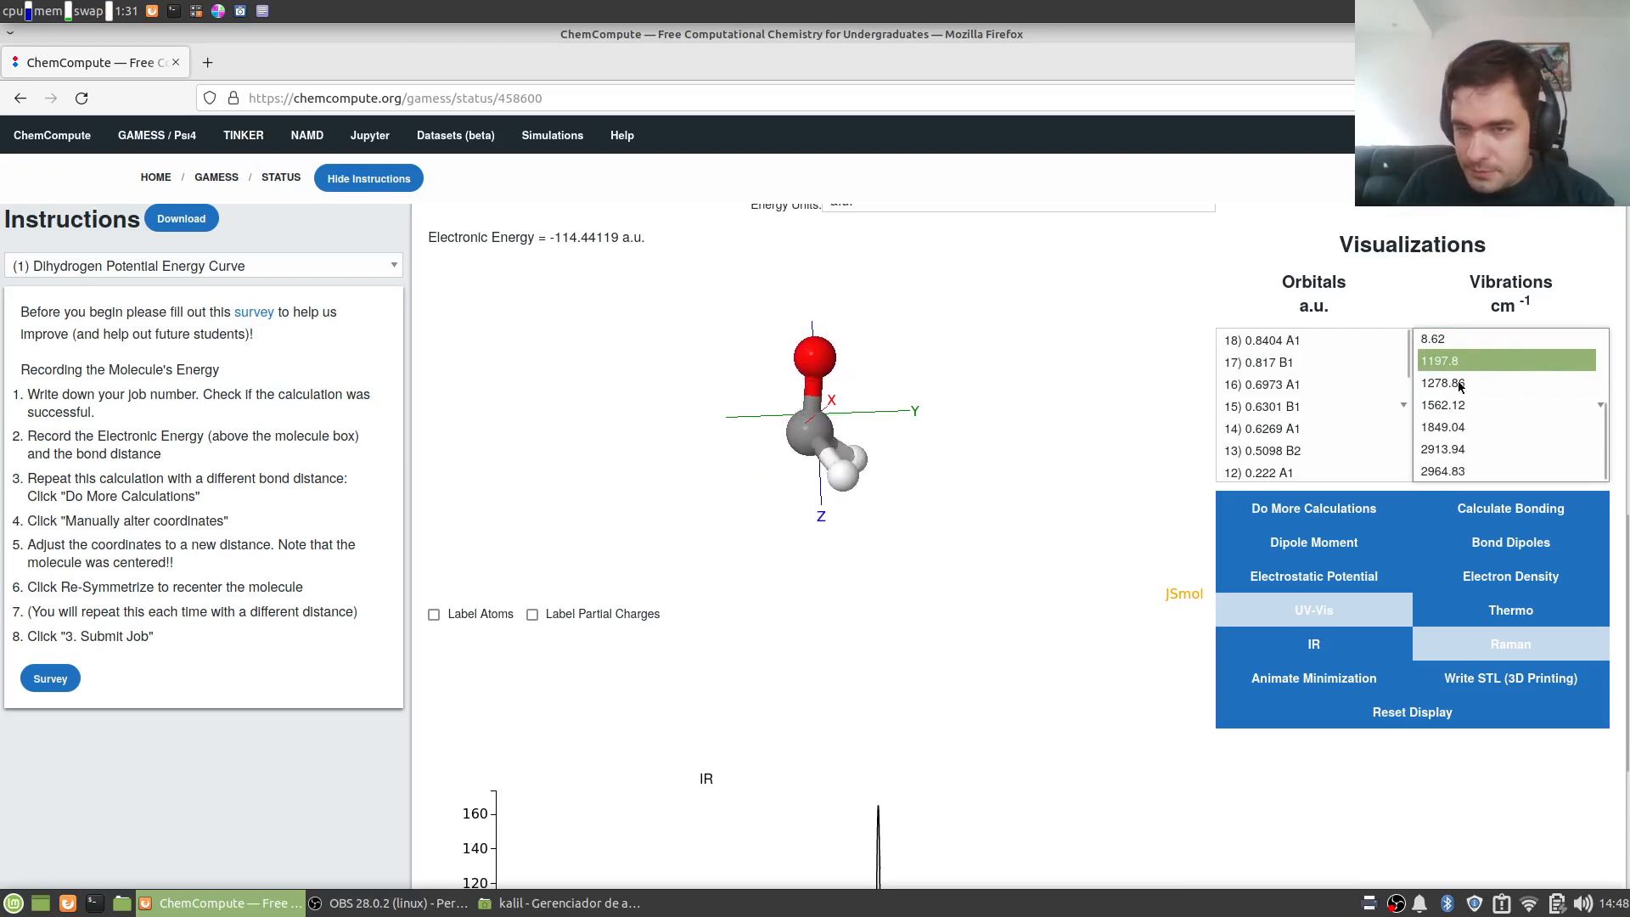
pyautogui.press('Down')
pyautogui.moveTo(948, 504); pyautogui.dragTo(779, 496)
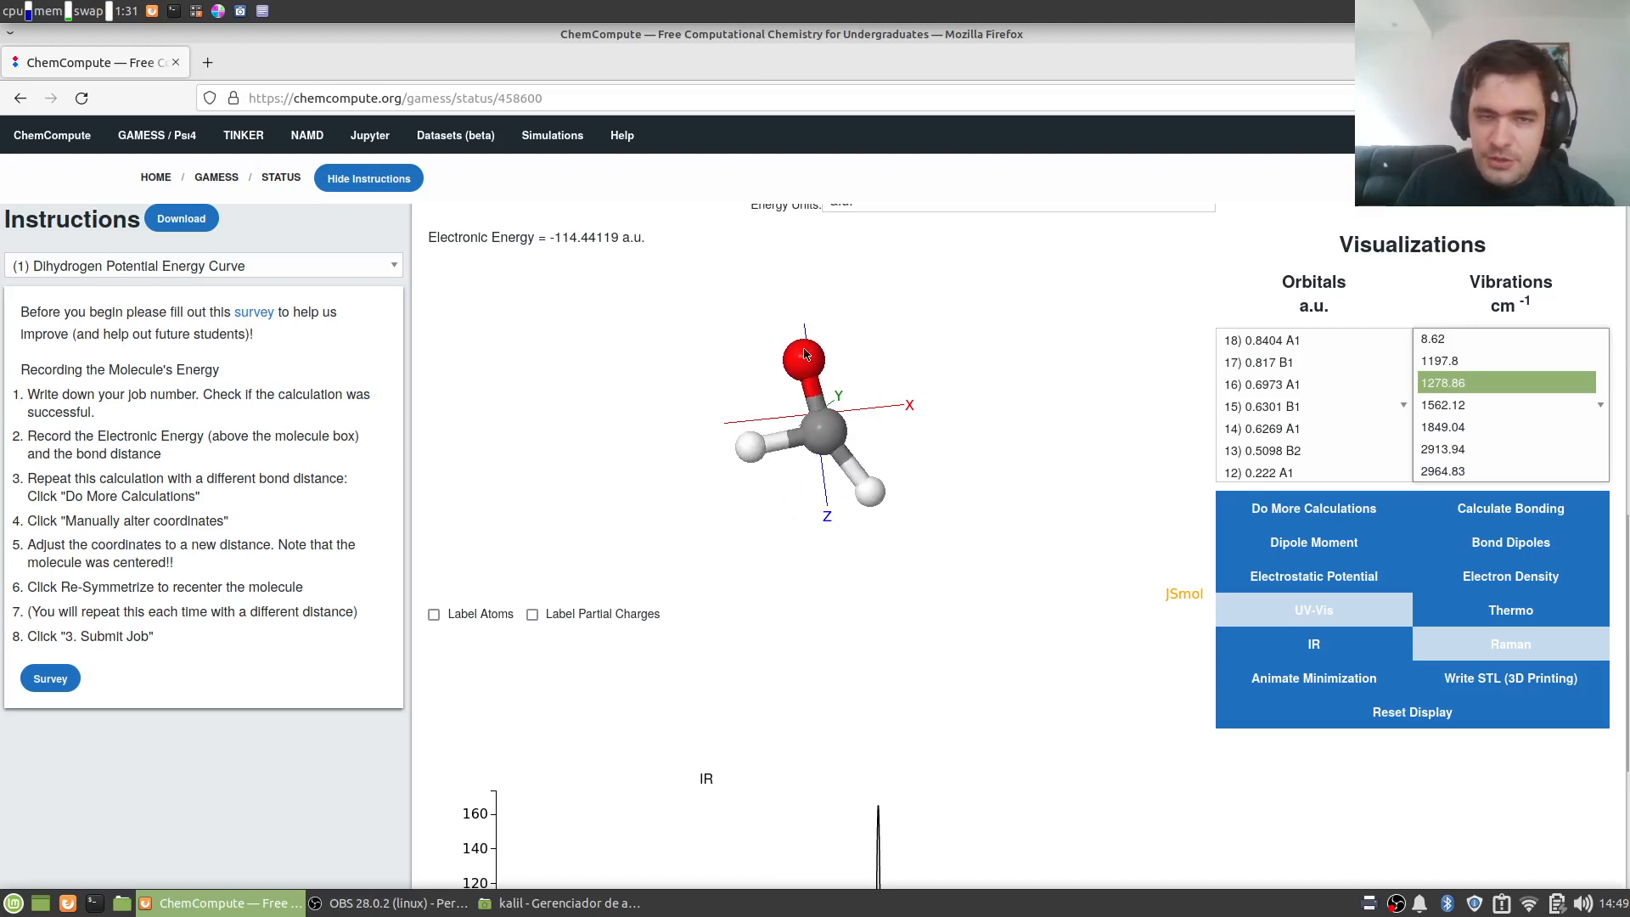
# - Animate the 1562.12, 1849.04, 2913.94 and 2964.83 cm⁻¹ vibrations in turn and compare their bending and stretching motions
pyautogui.click(1461, 404)
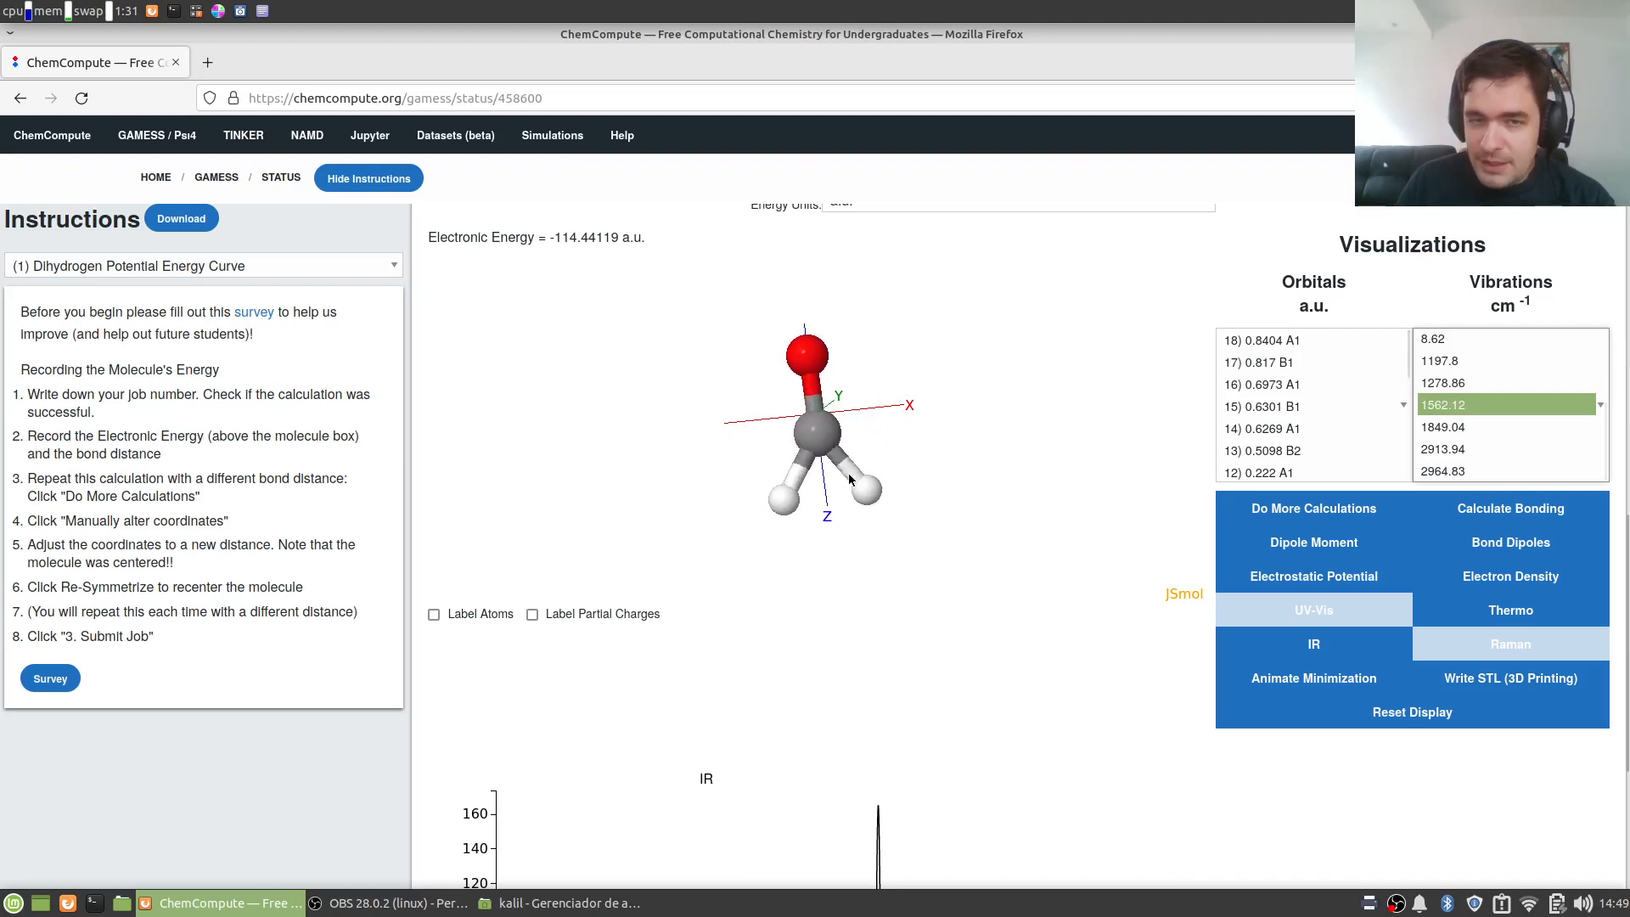
pyautogui.click(1466, 426)
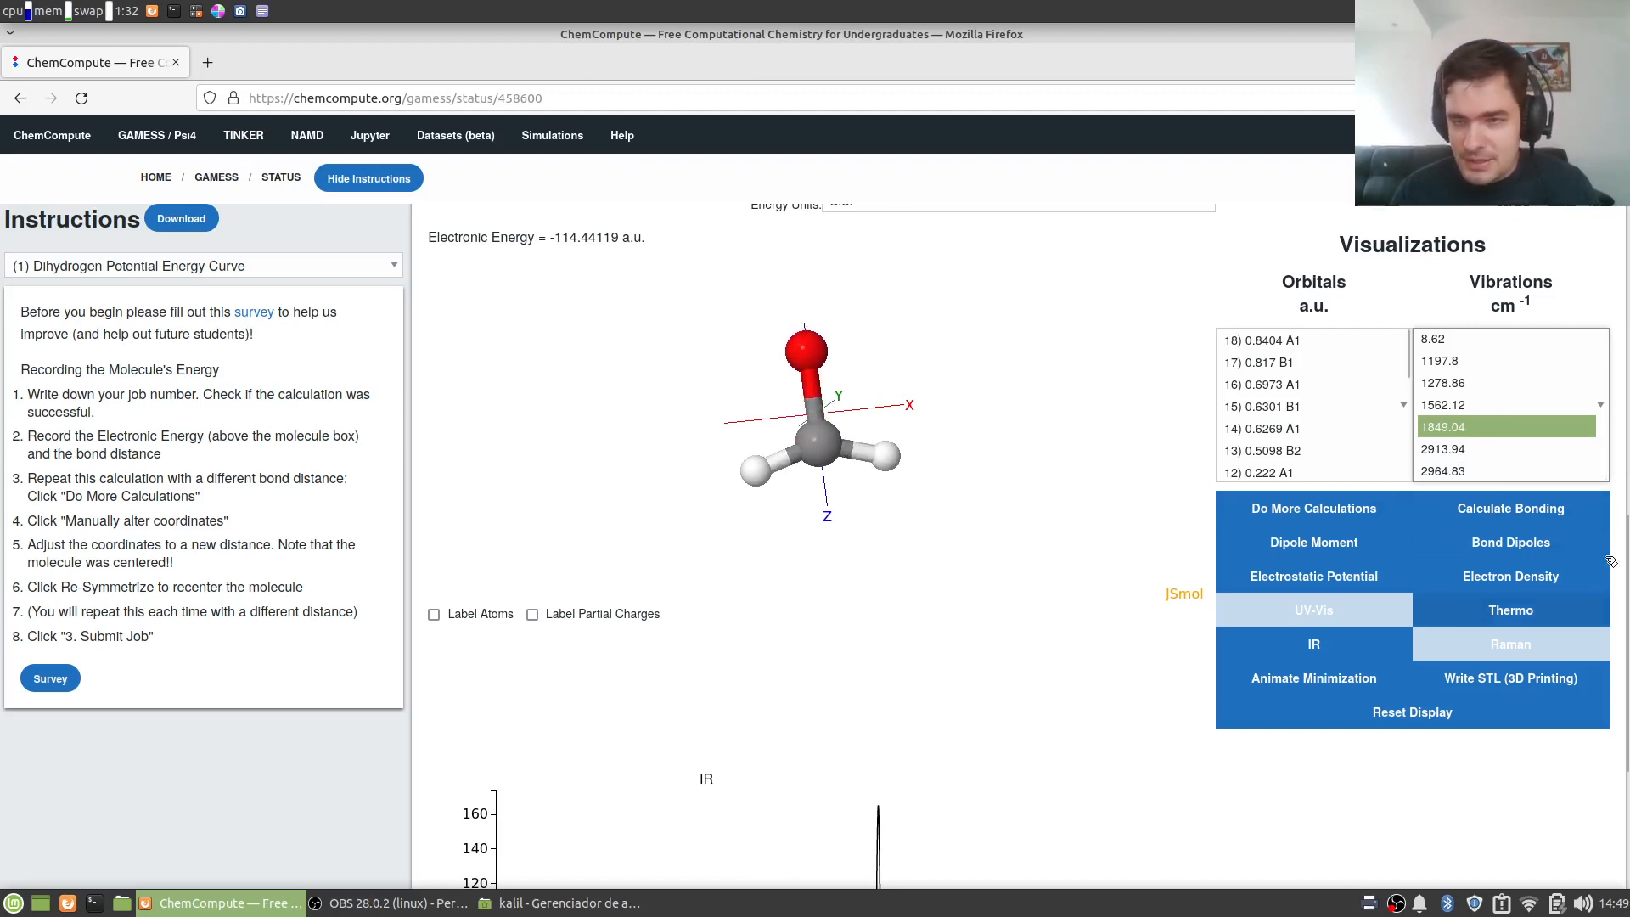
pyautogui.click(1458, 452)
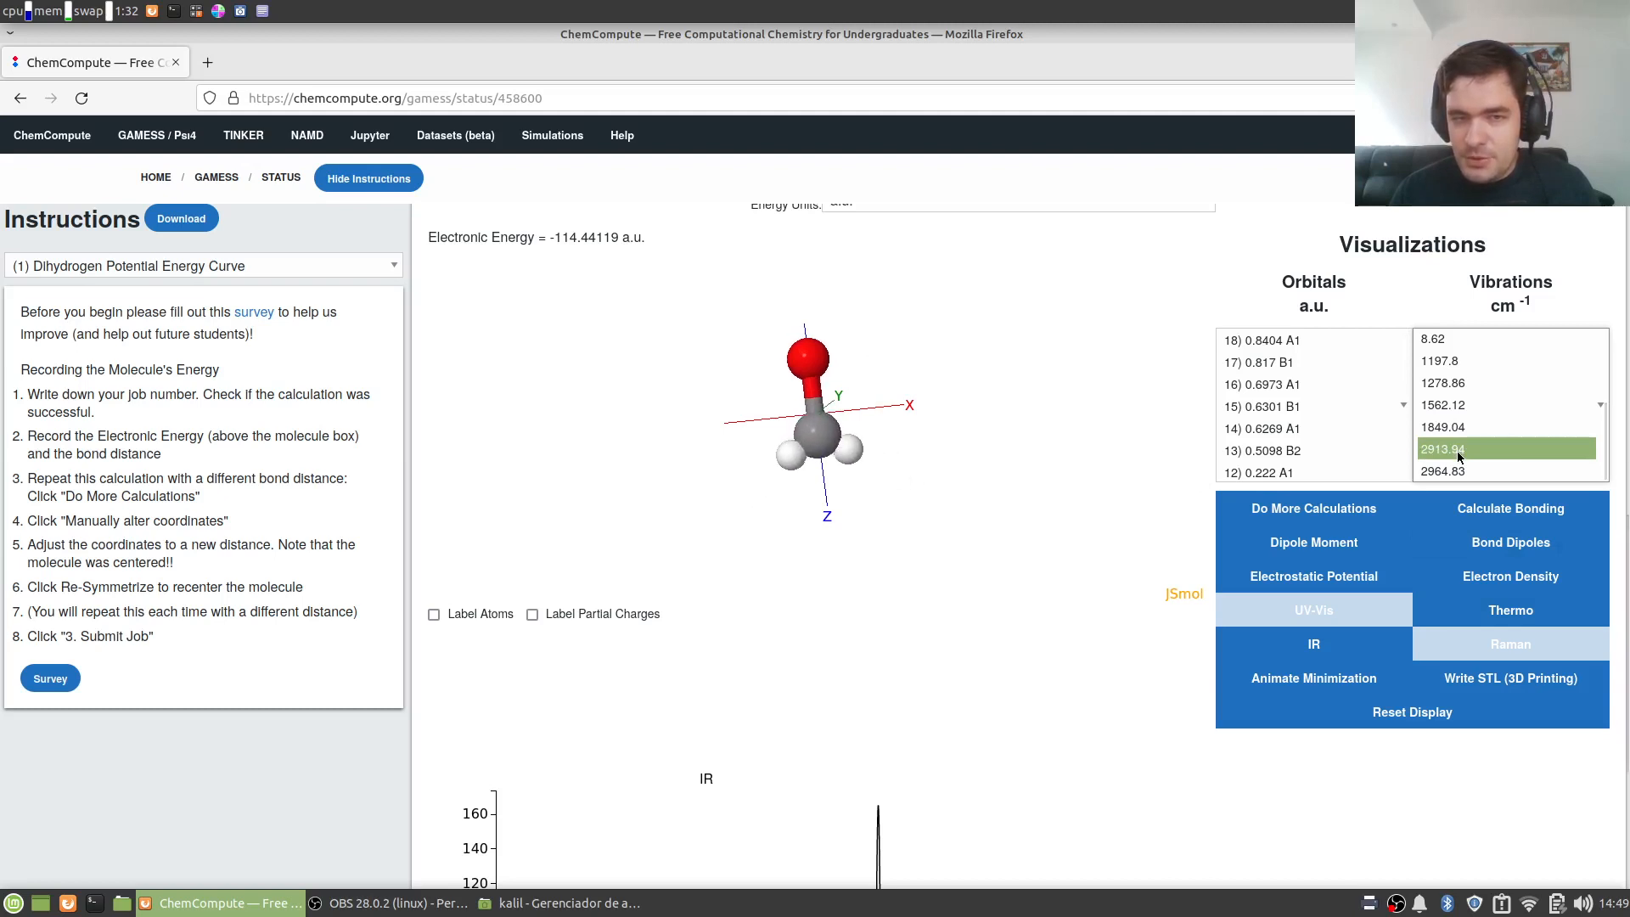
pyautogui.click(1440, 471)
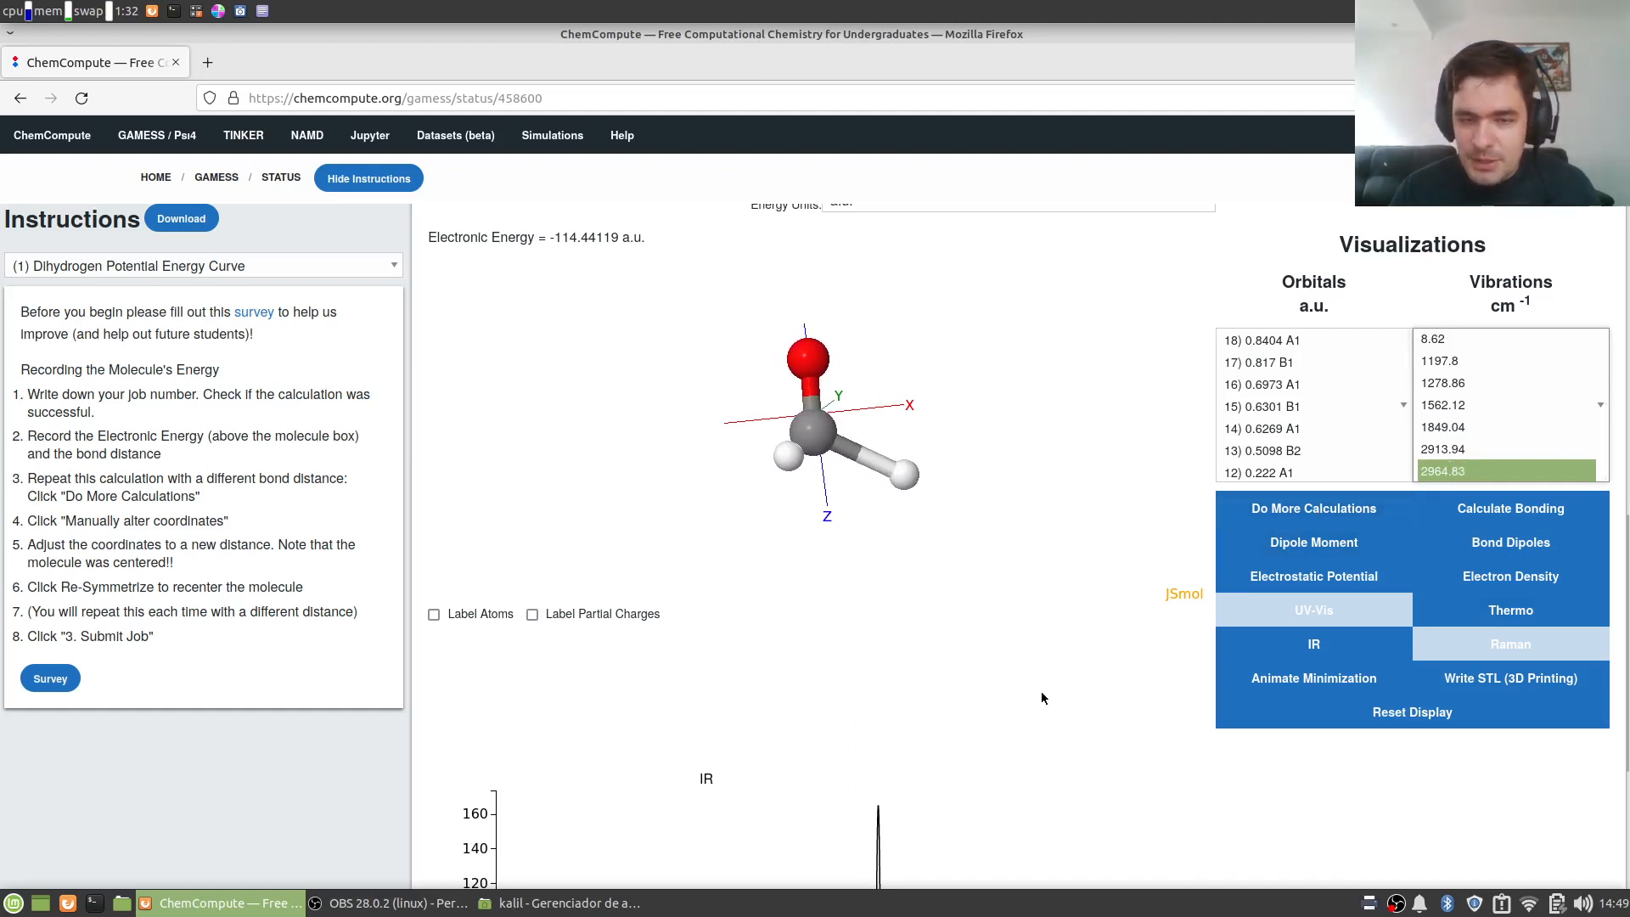
# - Compare the IR spectrum's peaks with the listed vibration frequencies and glance back at the end of the calculation output
pyautogui.scroll(-5, 1051, 710)
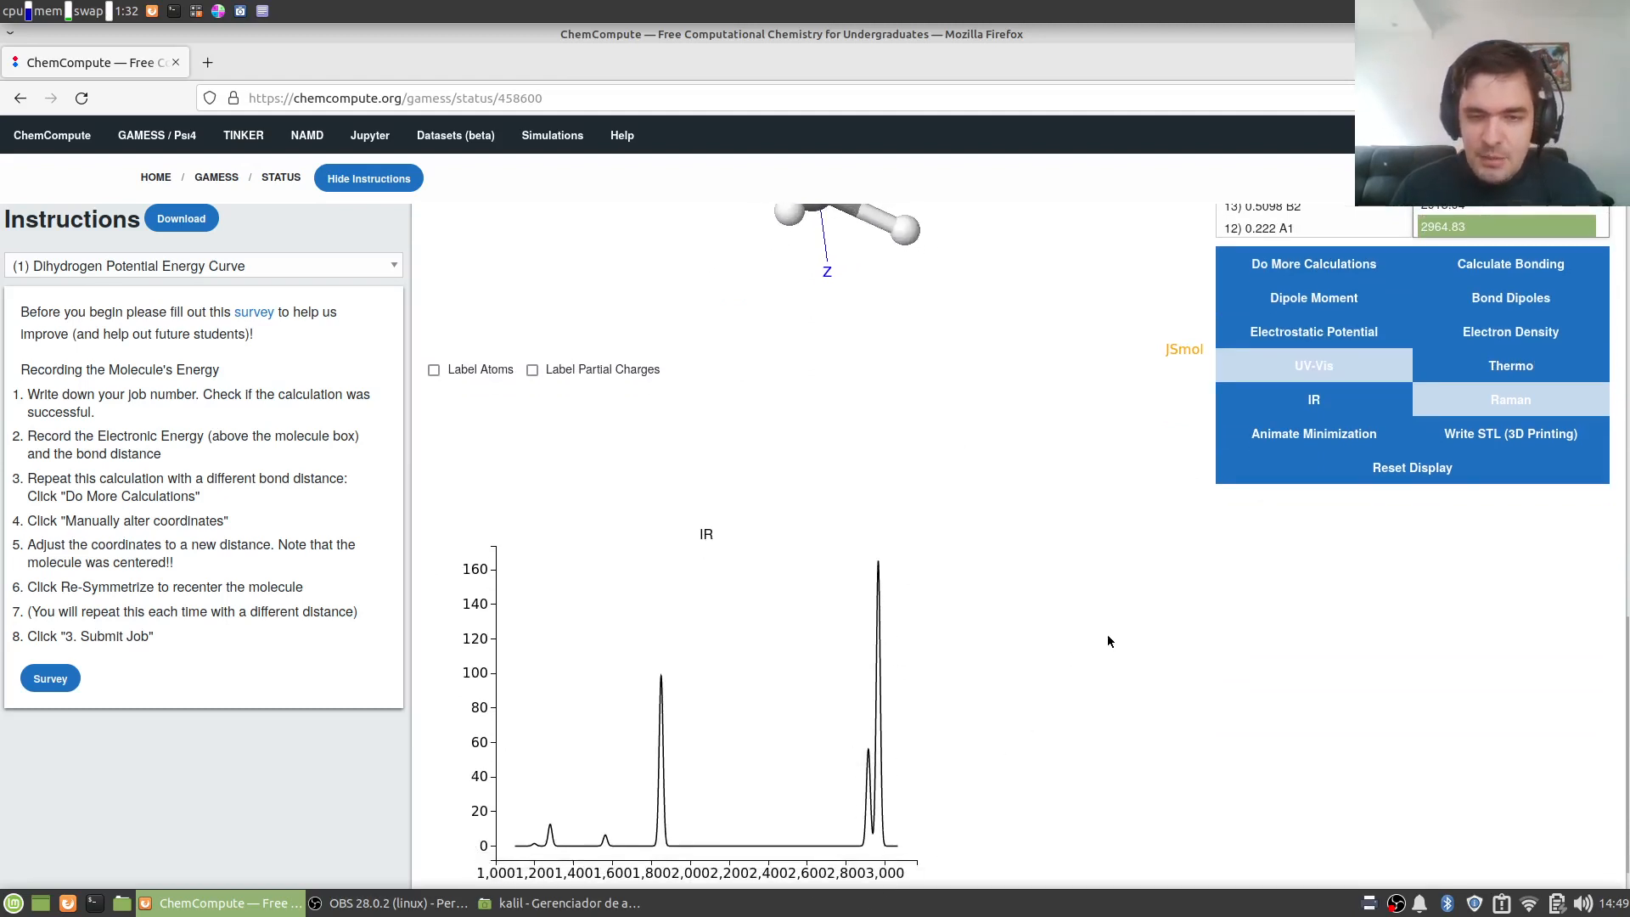
pyautogui.scroll(5, 1107, 634)
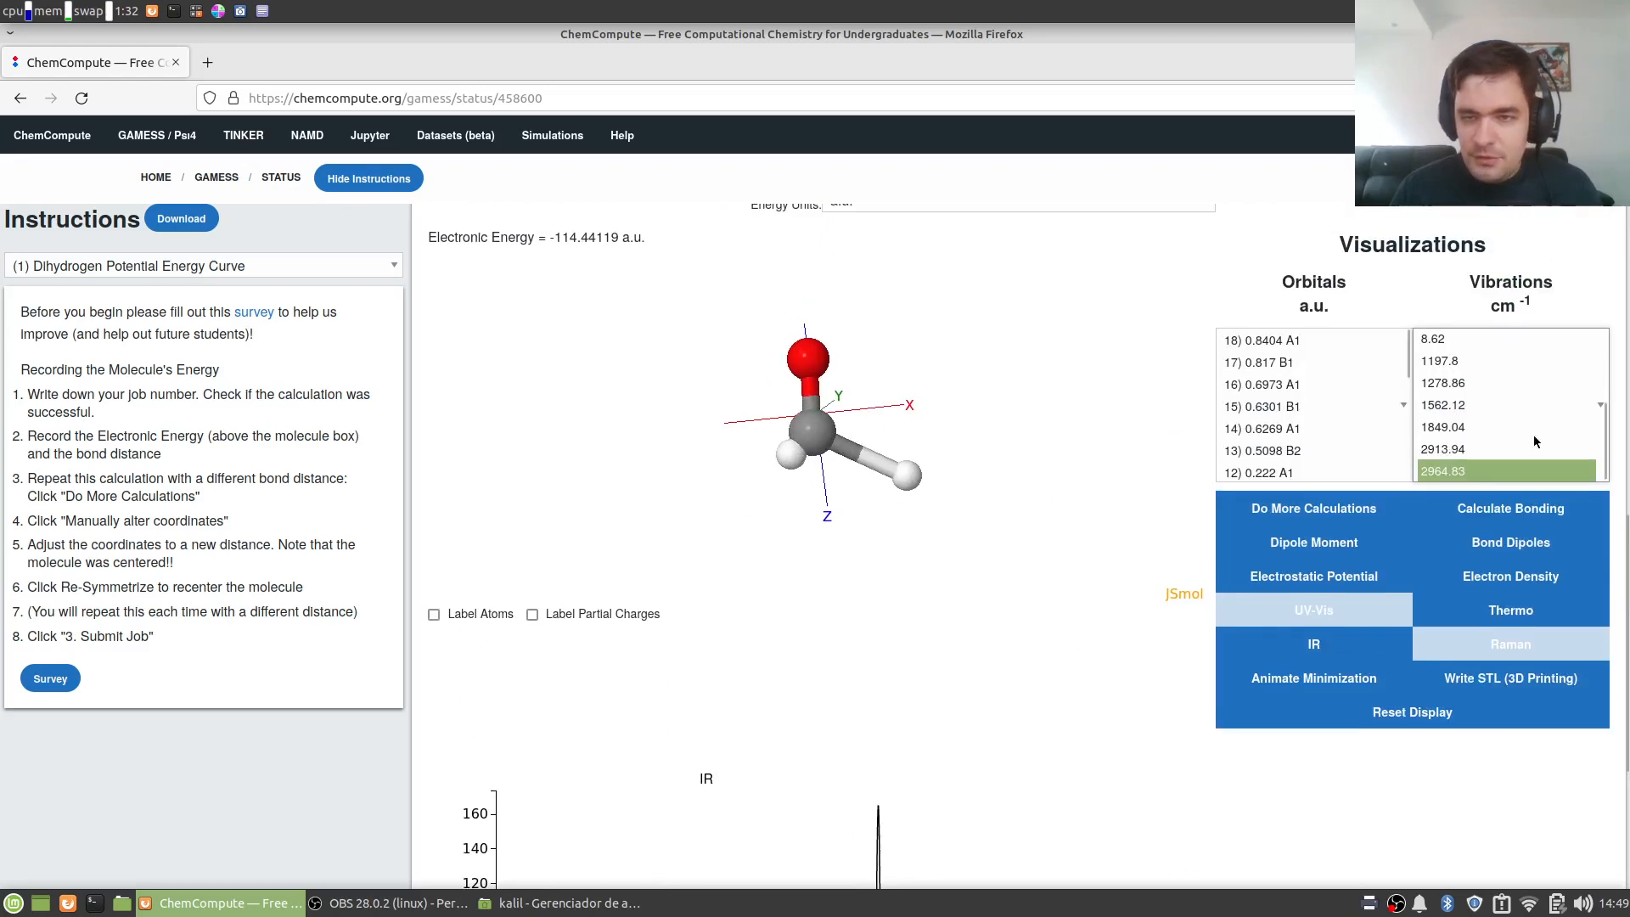
pyautogui.scroll(-2, 1513, 456)
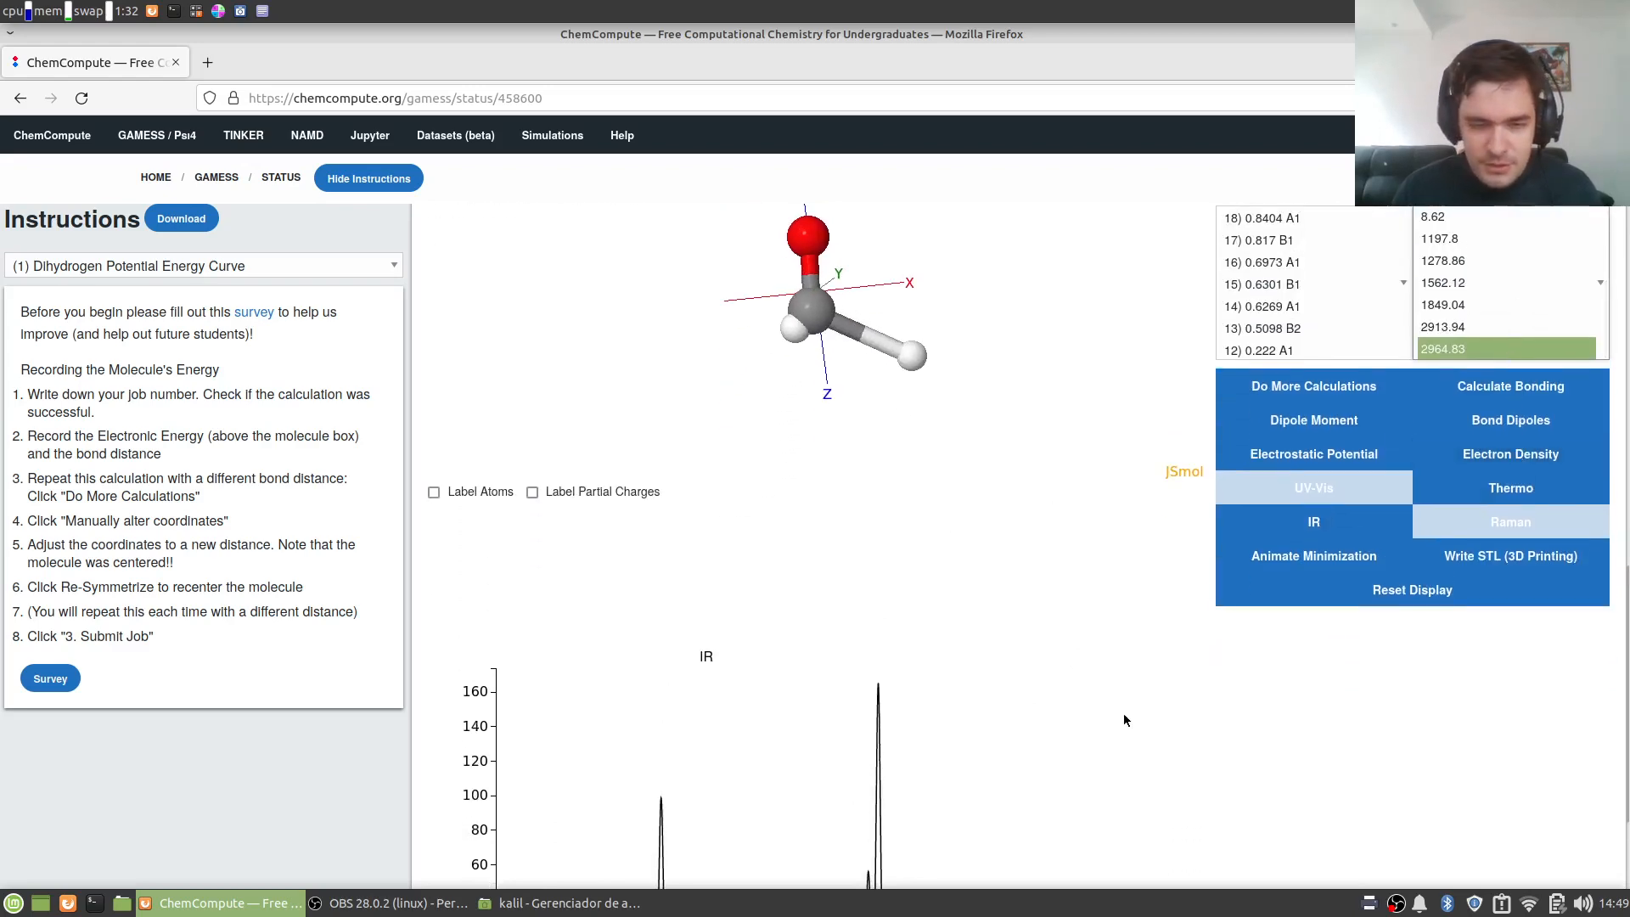
pyautogui.scroll(5, 1123, 717)
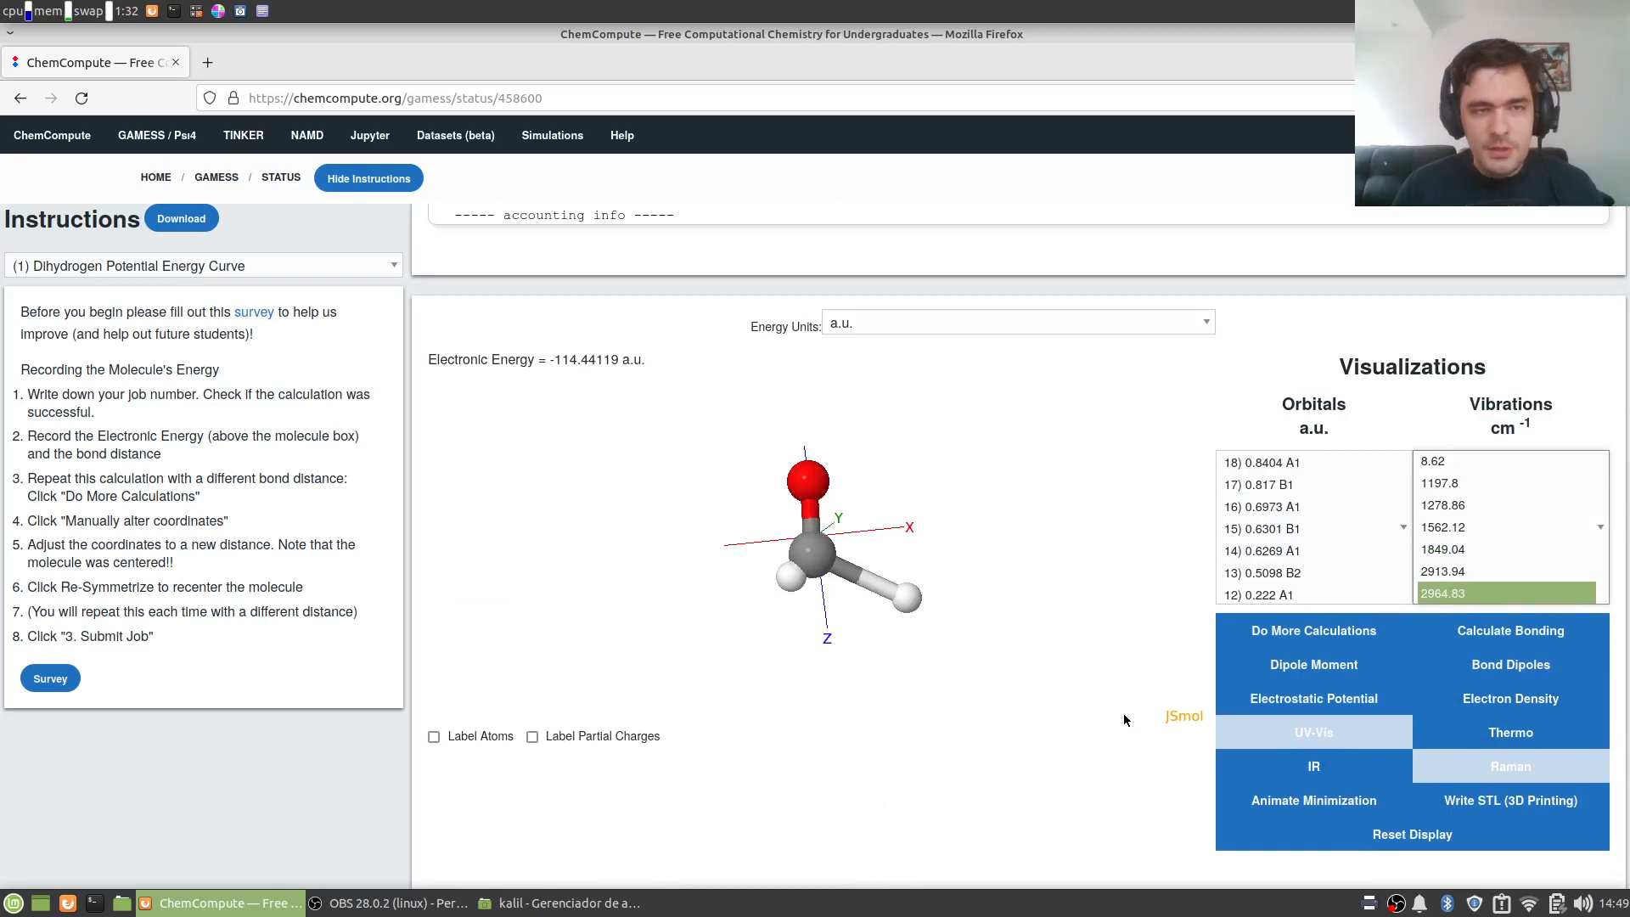
pyautogui.scroll(5, 1315, 388)
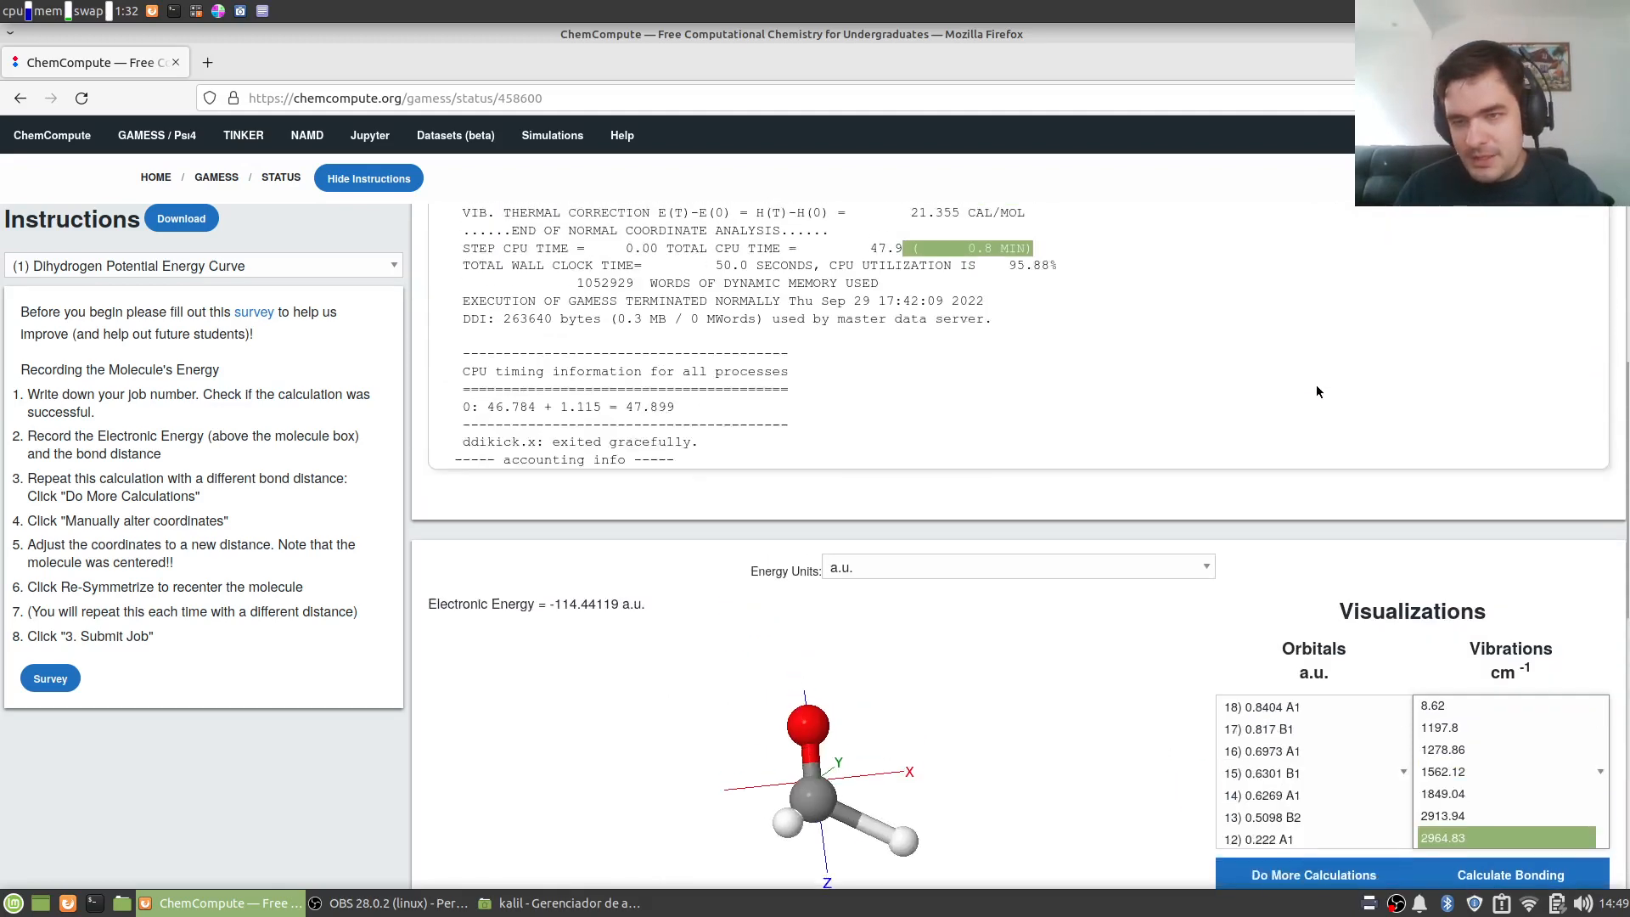
pyautogui.scroll(-5, 1215, 556)
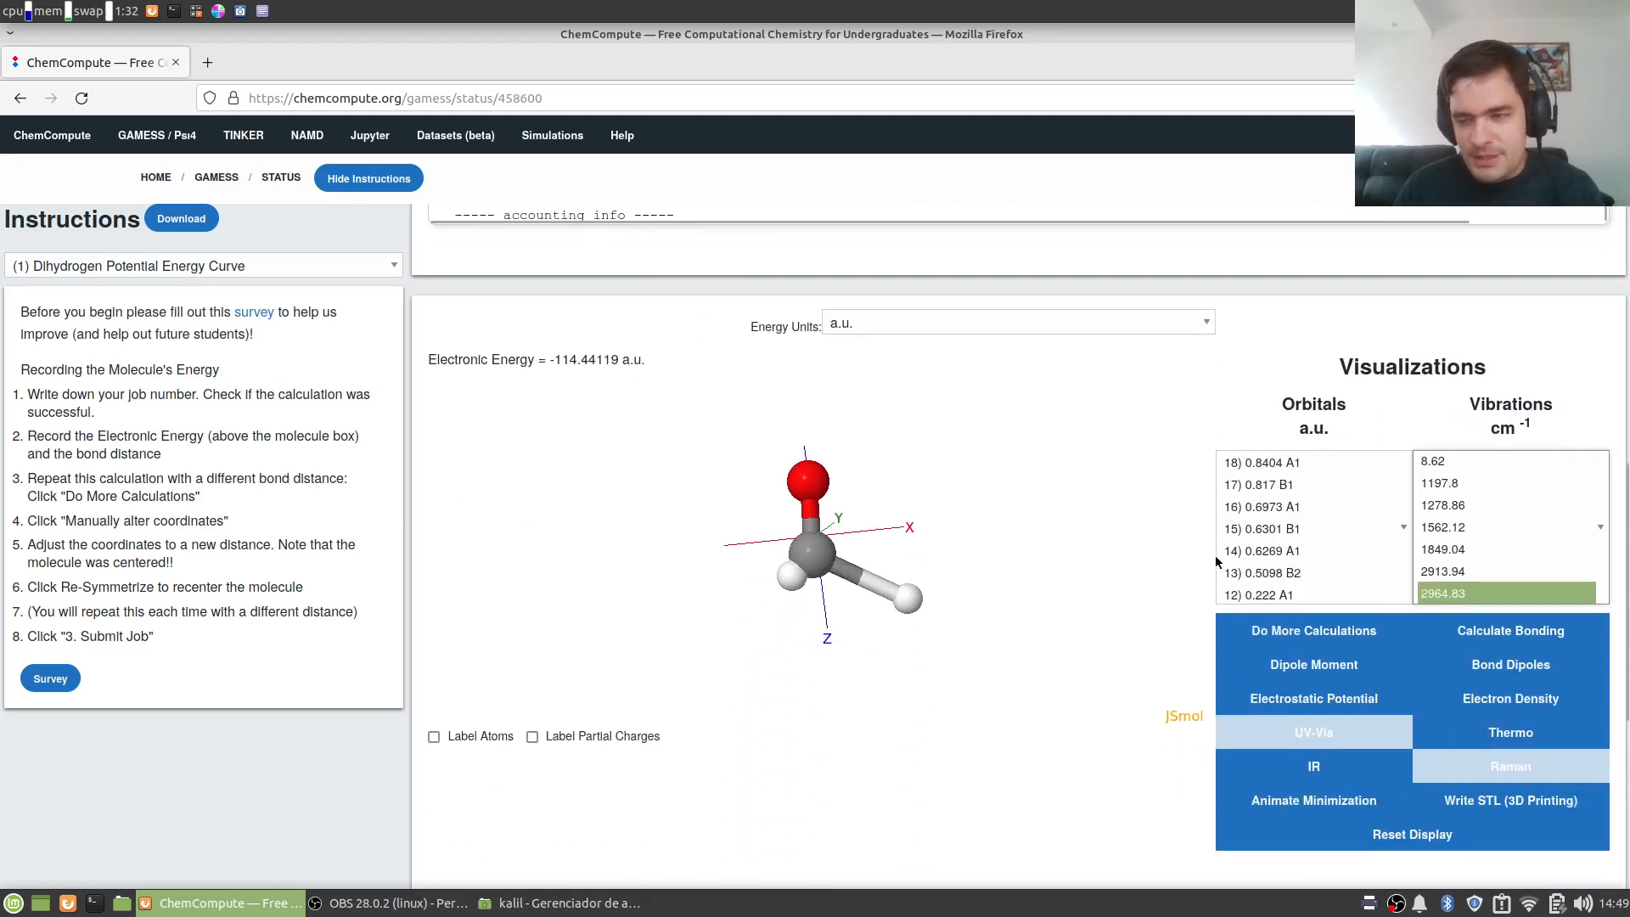